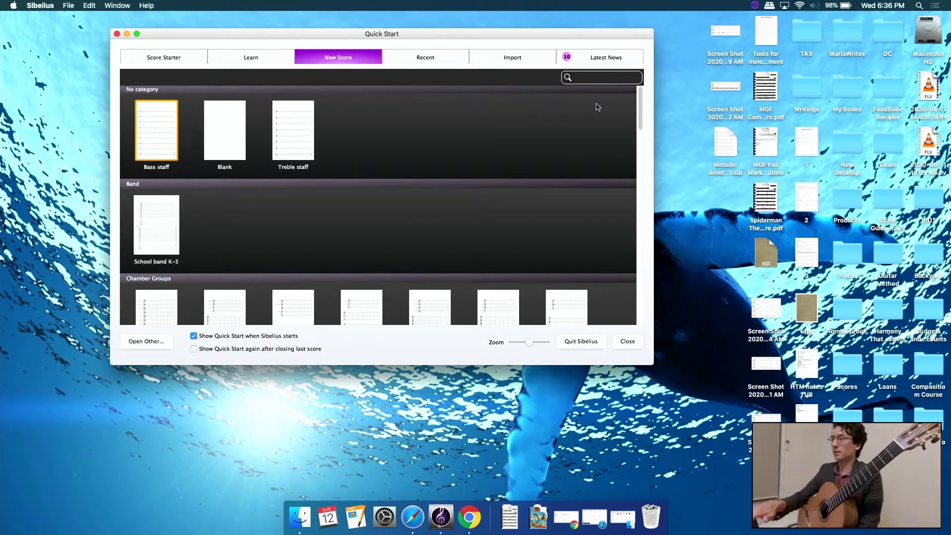
Step: Create a new score from the solo-instrument Guitar template, and widen and reposition its window
left_click(589, 79)
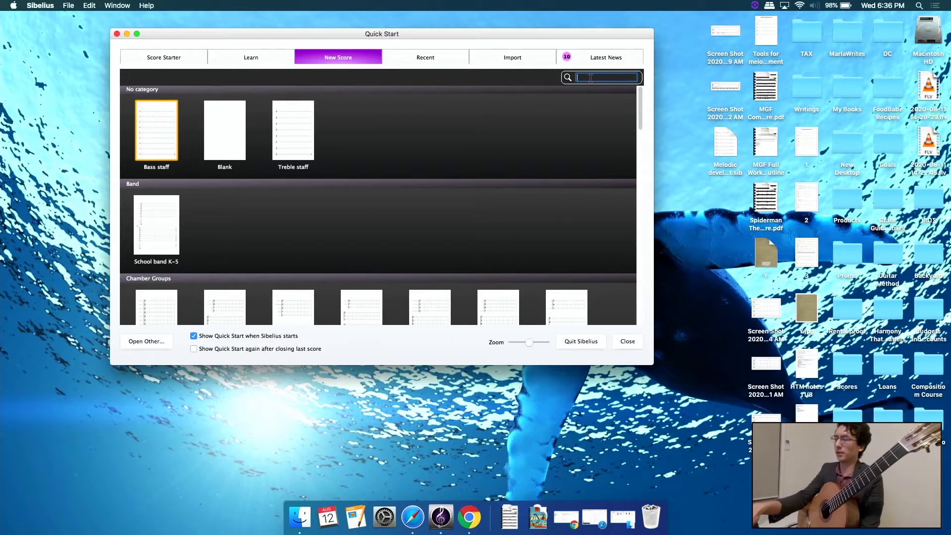
type("guitar")
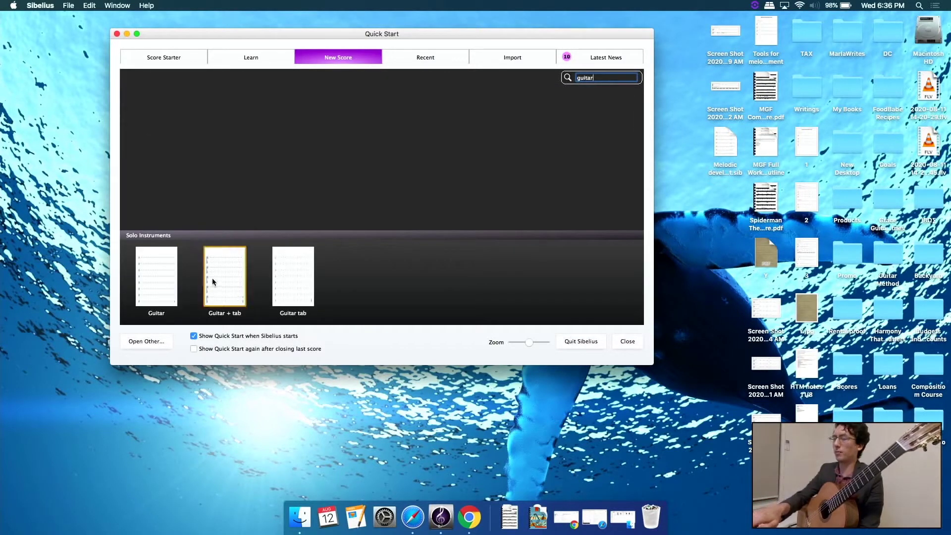
left_click(156, 277)
double_click(156, 277)
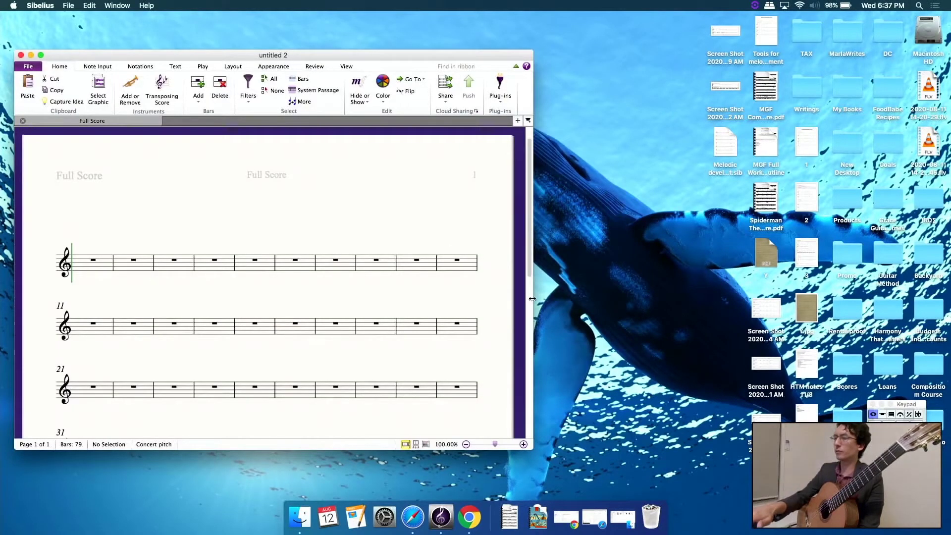
left_click_drag(533, 299, 727, 297)
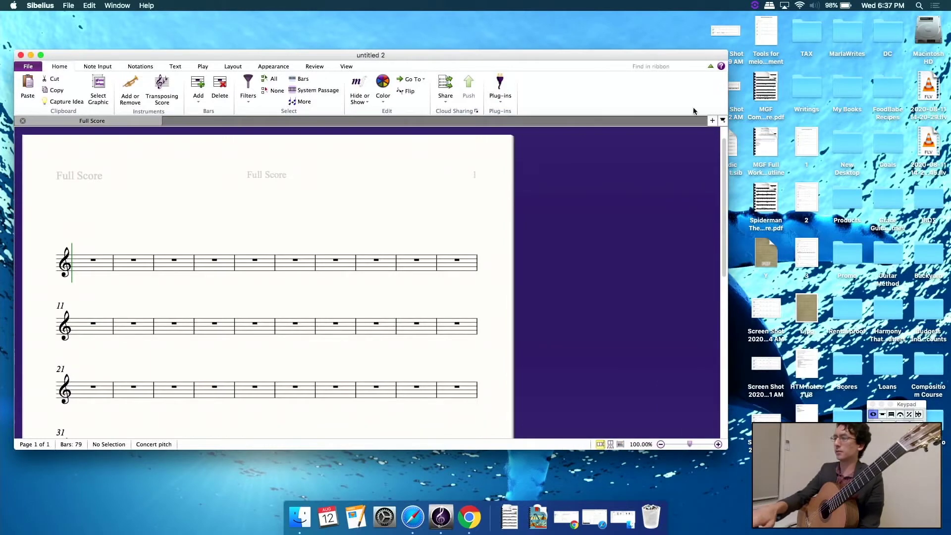
left_click_drag(694, 55, 845, 16)
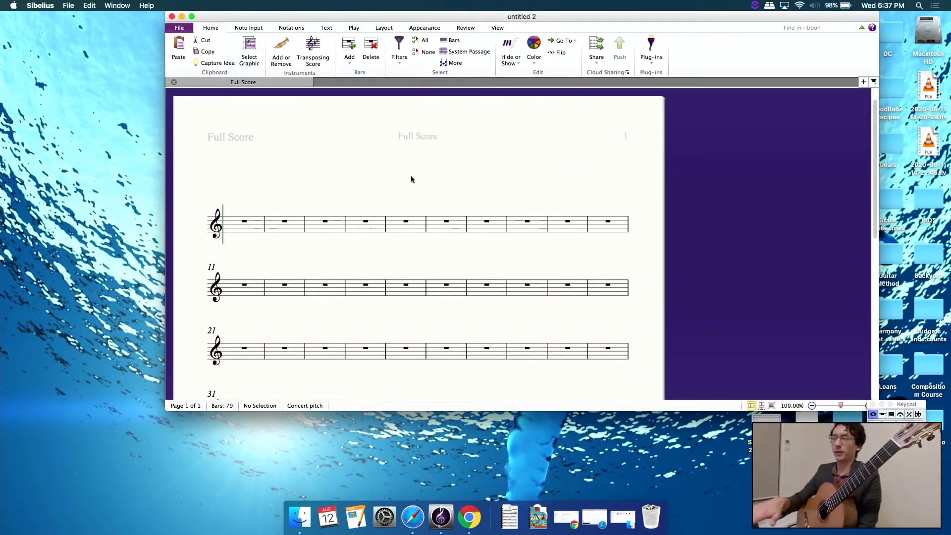
Step: Examine the commands offered in each ribbon category, from Home and Note Input through Review and View
left_click(259, 29)
left_click(290, 28)
left_click(325, 29)
left_click(351, 29)
left_click(383, 28)
left_click(422, 29)
left_click(463, 28)
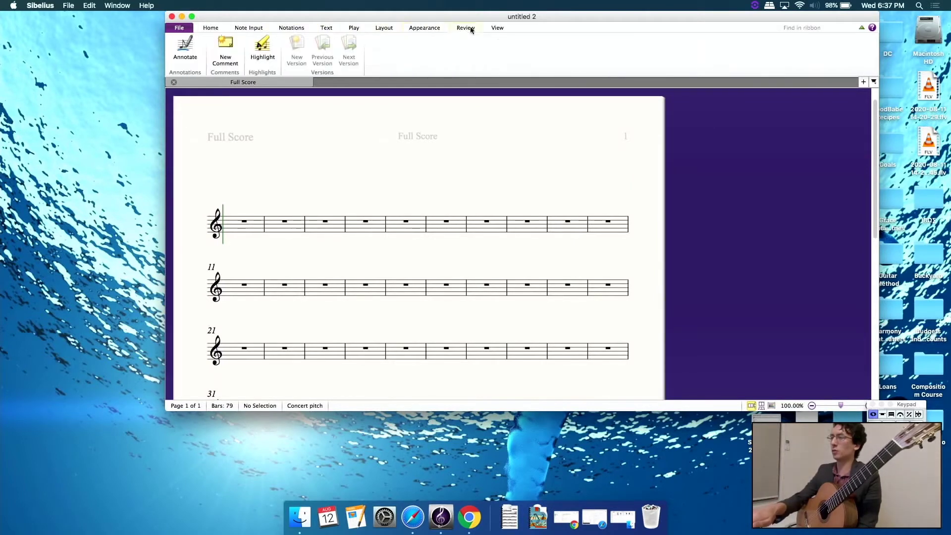
left_click(498, 29)
left_click(215, 31)
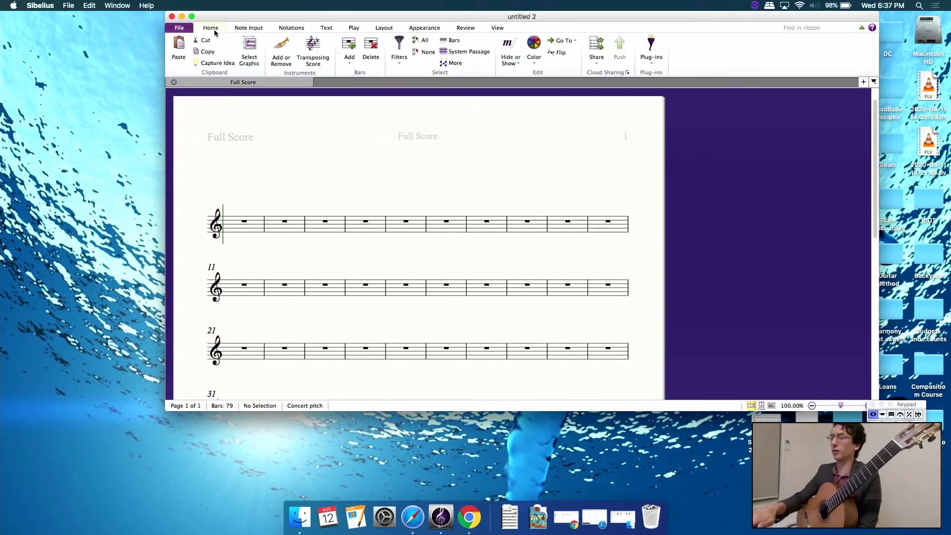
left_click(247, 28)
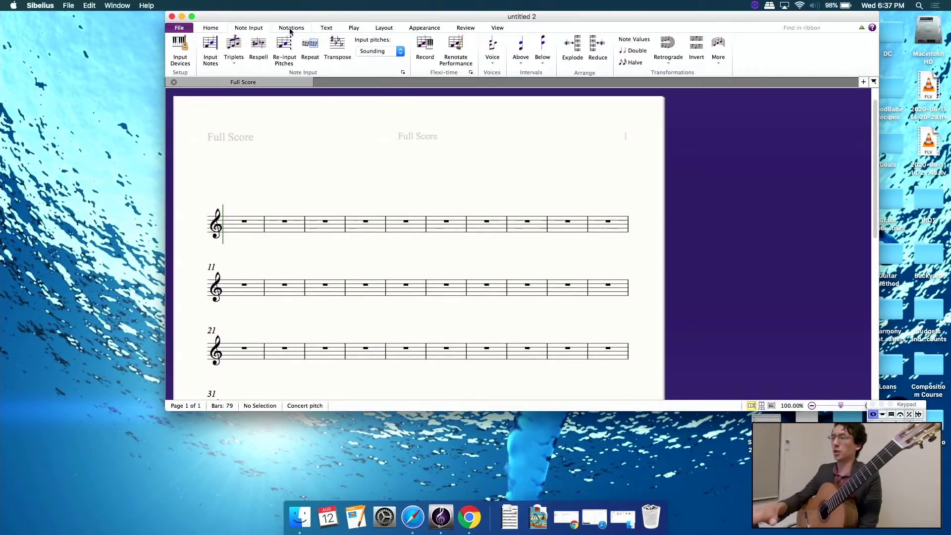
left_click(290, 30)
left_click(326, 28)
left_click(353, 28)
left_click(381, 29)
left_click(416, 28)
left_click(469, 28)
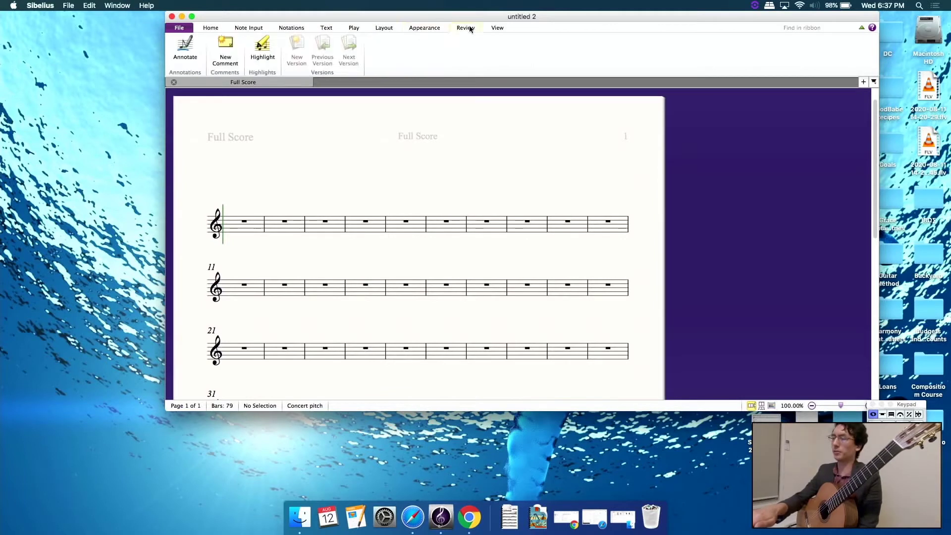
left_click(495, 28)
left_click(422, 28)
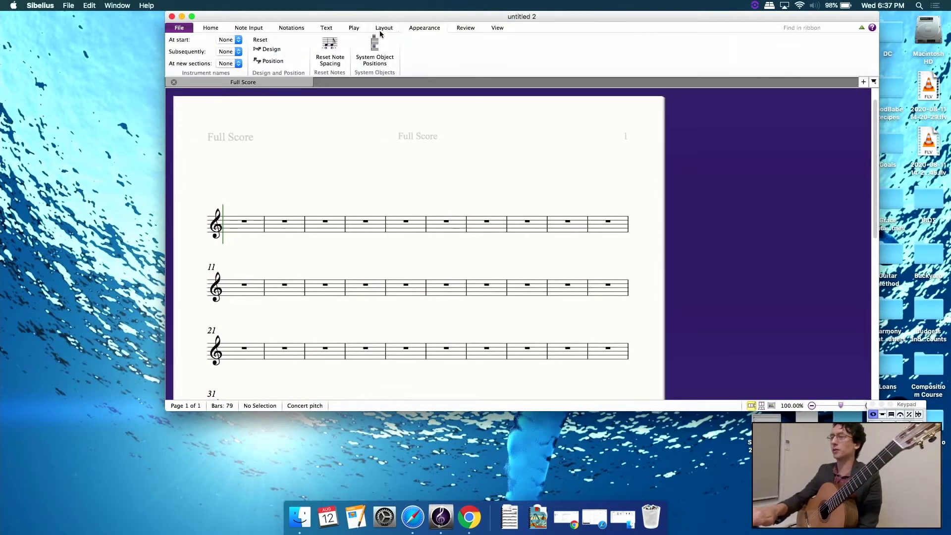
left_click(250, 29)
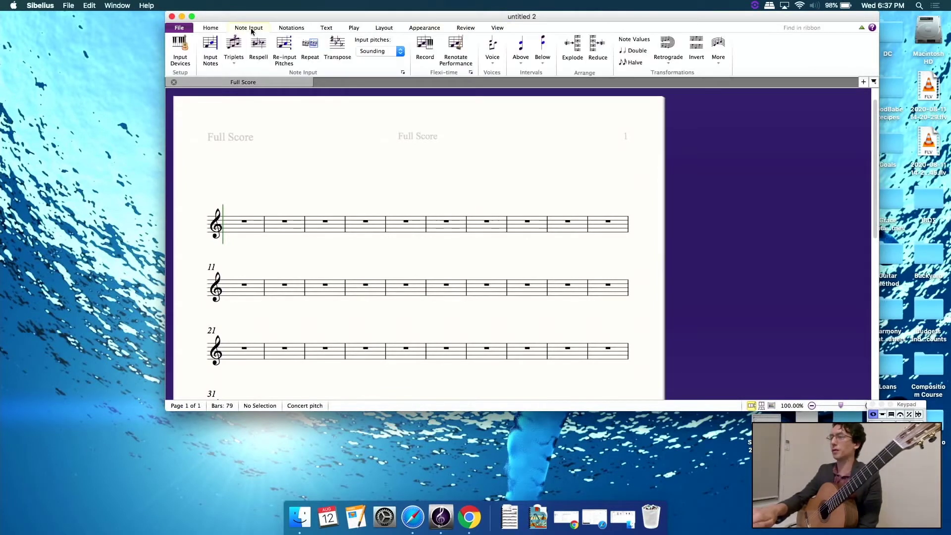
left_click(325, 28)
Step: Search the ribbon for "barline" and display the available barline types
left_click_drag(808, 26, 733, 26)
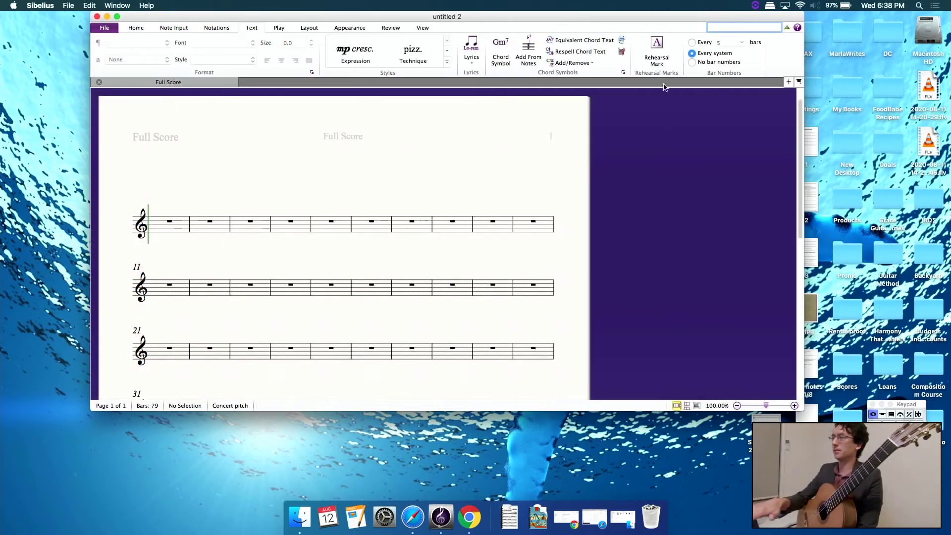
left_click(691, 117)
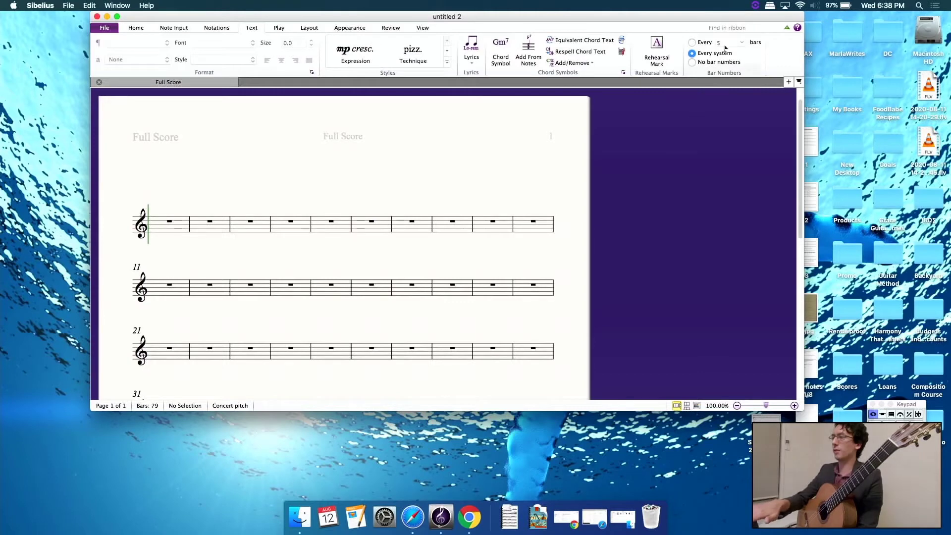
left_click(729, 27)
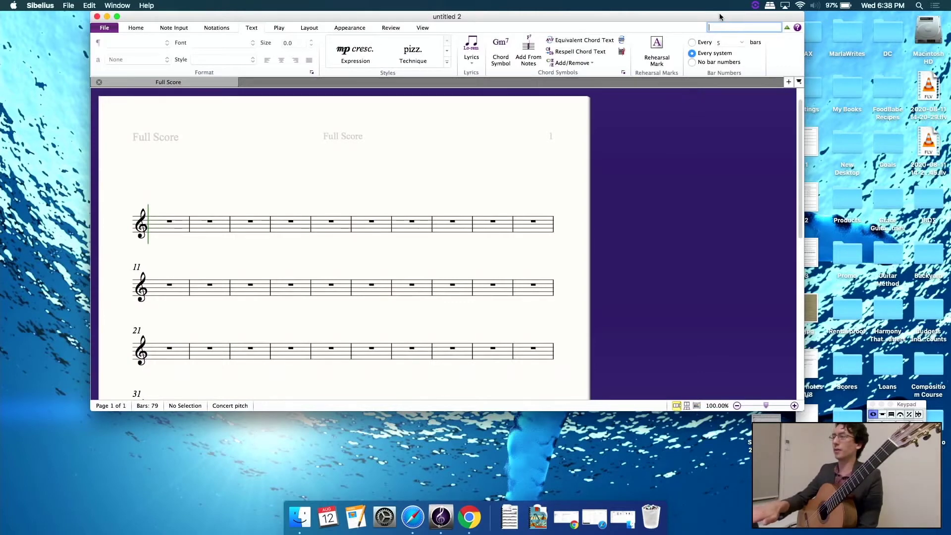
left_click_drag(720, 16, 854, 17)
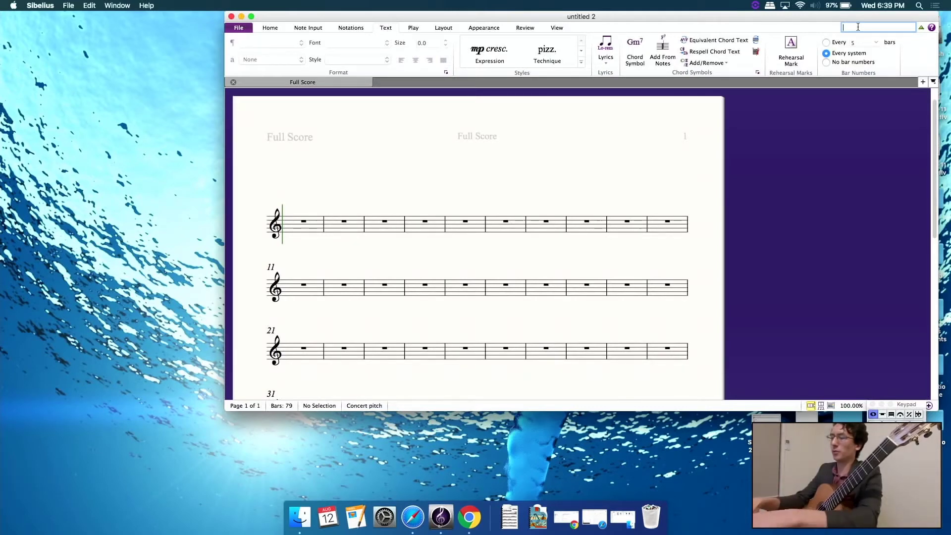
type("barline")
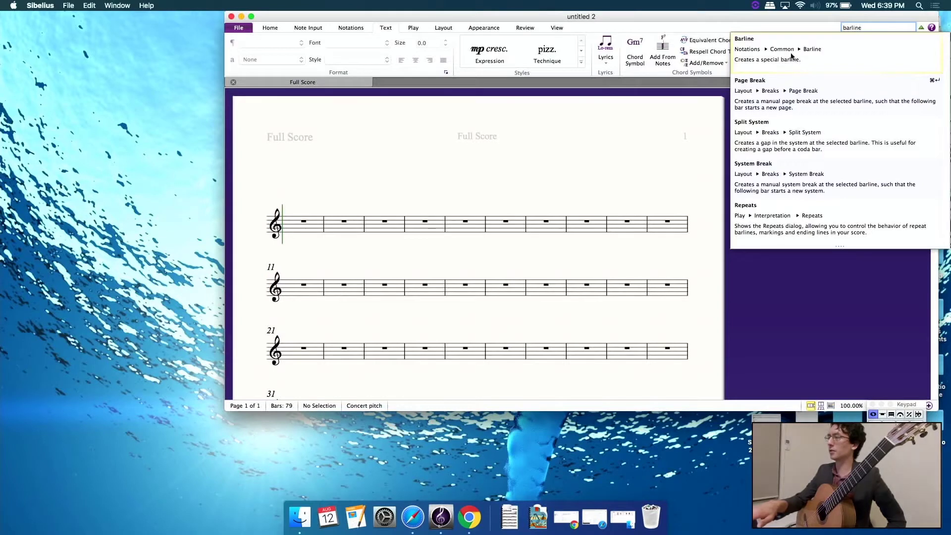
left_click(347, 31)
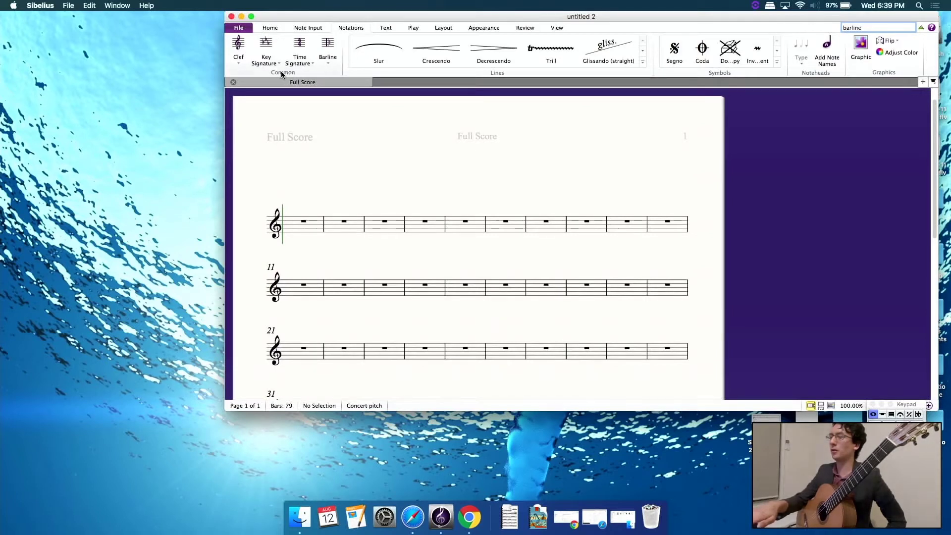
left_click(328, 58)
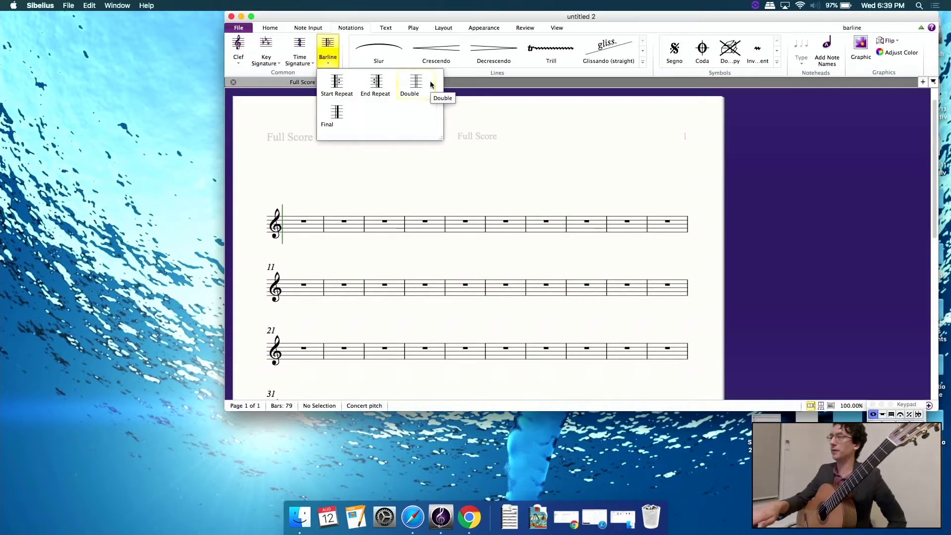
Step: Clear the ribbon search and place the Keypad panel on the empty area beside the score page
left_click(867, 28)
key("BackSpace")
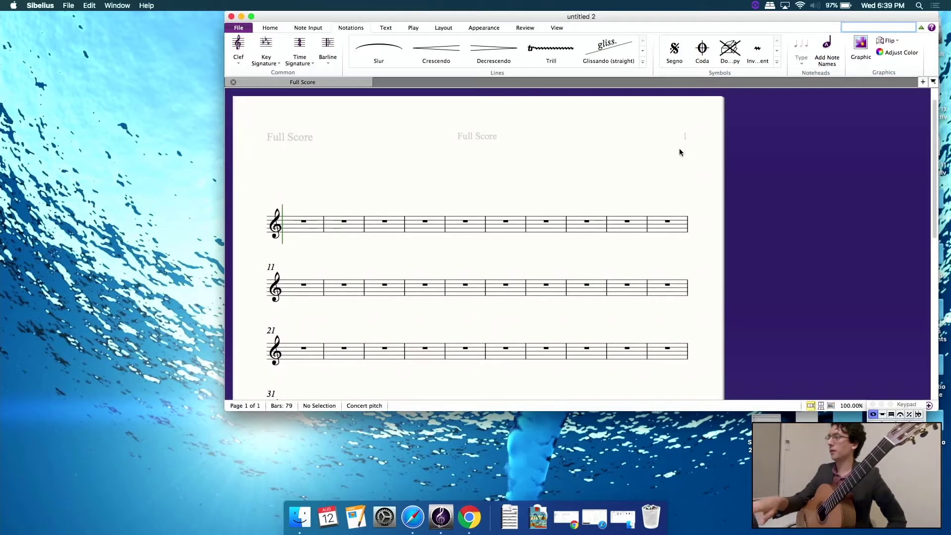
left_click_drag(706, 21, 687, 19)
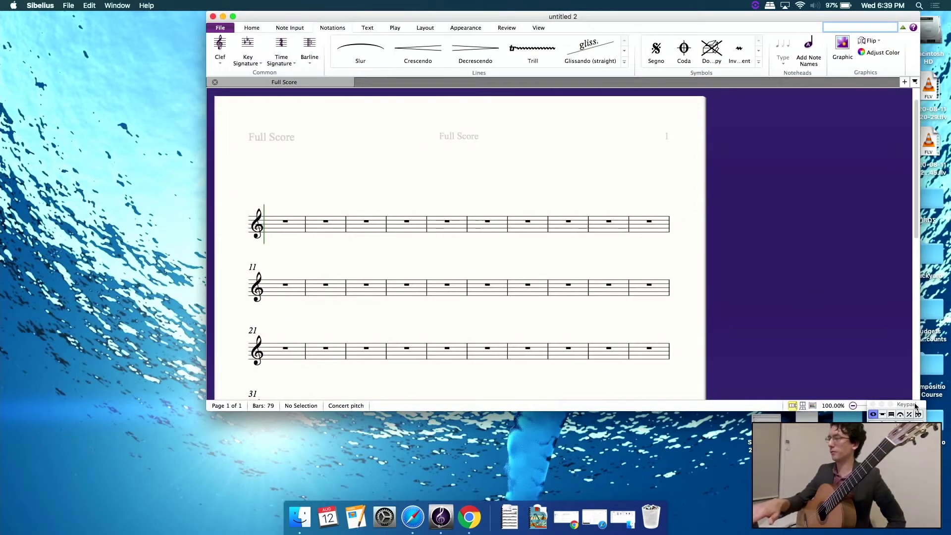
left_click_drag(914, 405, 876, 255)
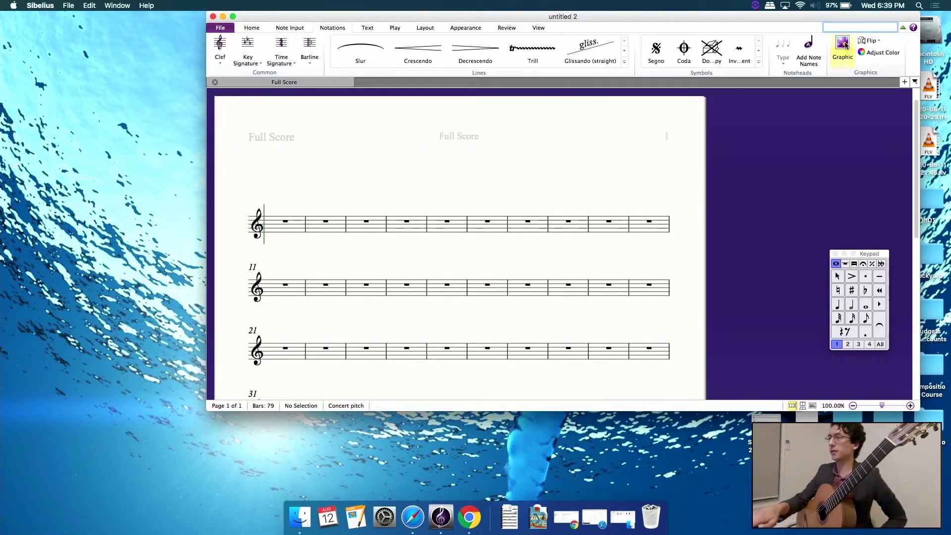
Step: Search the ribbon for "keypad" and display the panel visibility options
type("kreypa")
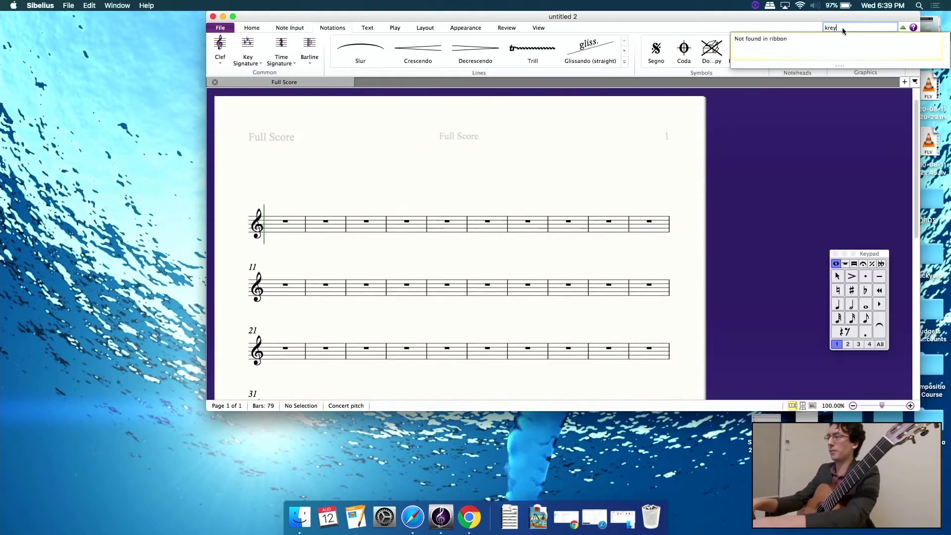
key("BackSpace")
key("BackSpace")
key("BackSpace")
type("eypad")
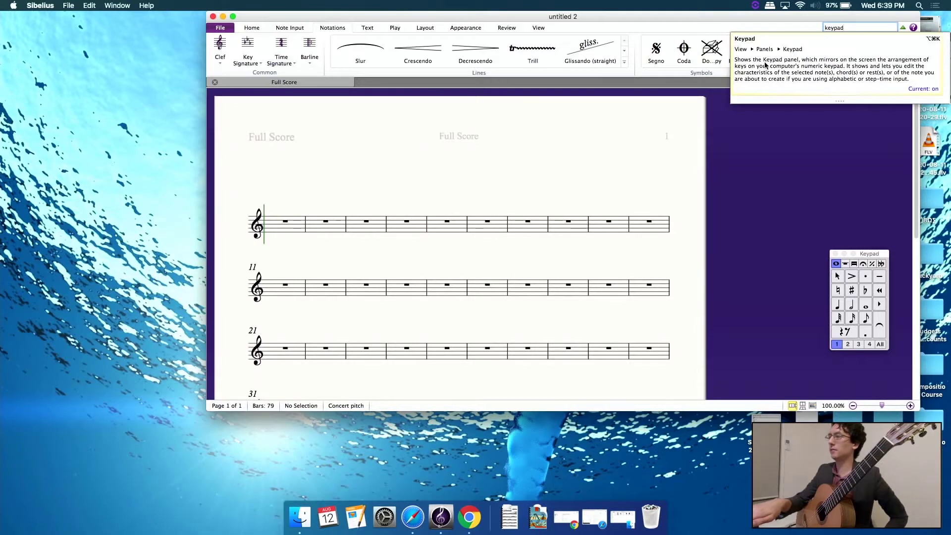
left_click(540, 31)
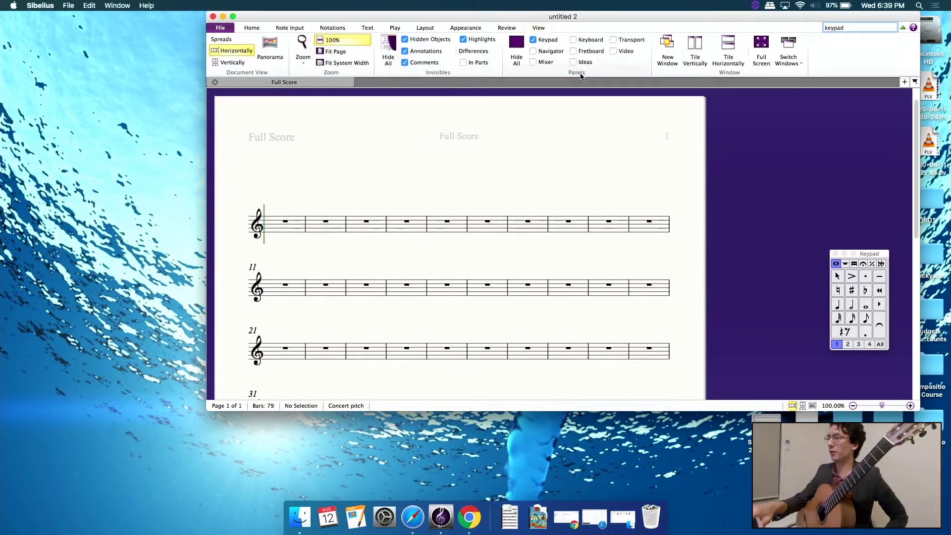
Step: Hide and show the Keypad panel twice
left_click(534, 40)
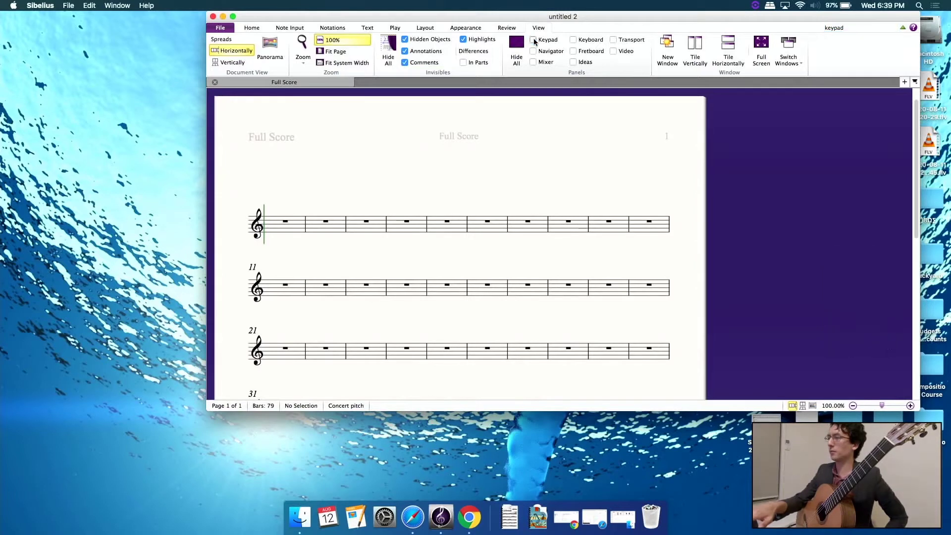
left_click(533, 40)
left_click(533, 40)
left_click(534, 40)
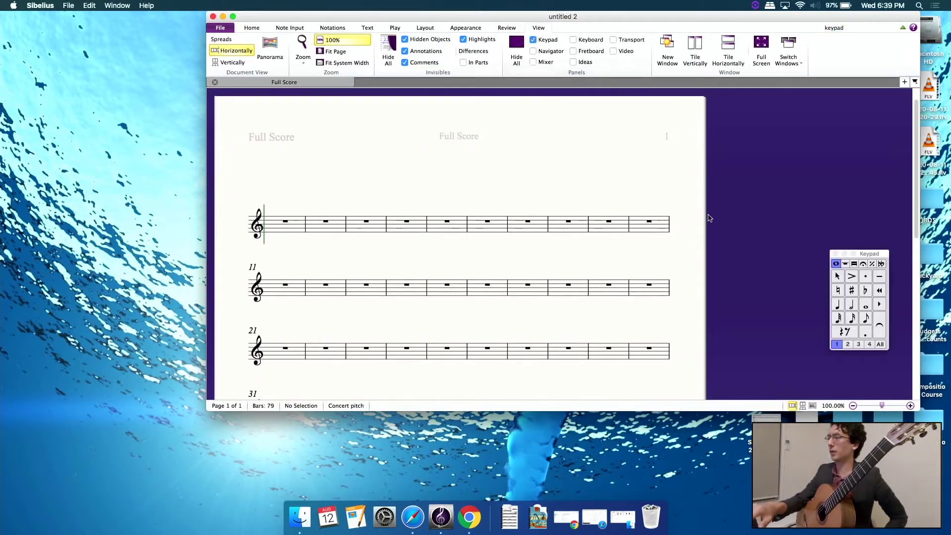
Step: Move the Keypad panel slightly higher and examine each of its layouts, ending on the first layout with the basic note values
left_click_drag(868, 254, 865, 213)
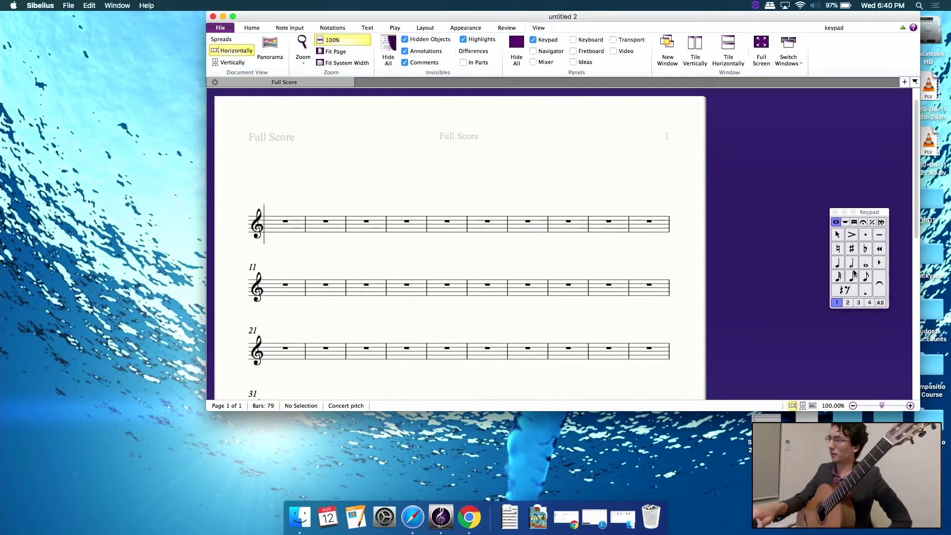
left_click(847, 221)
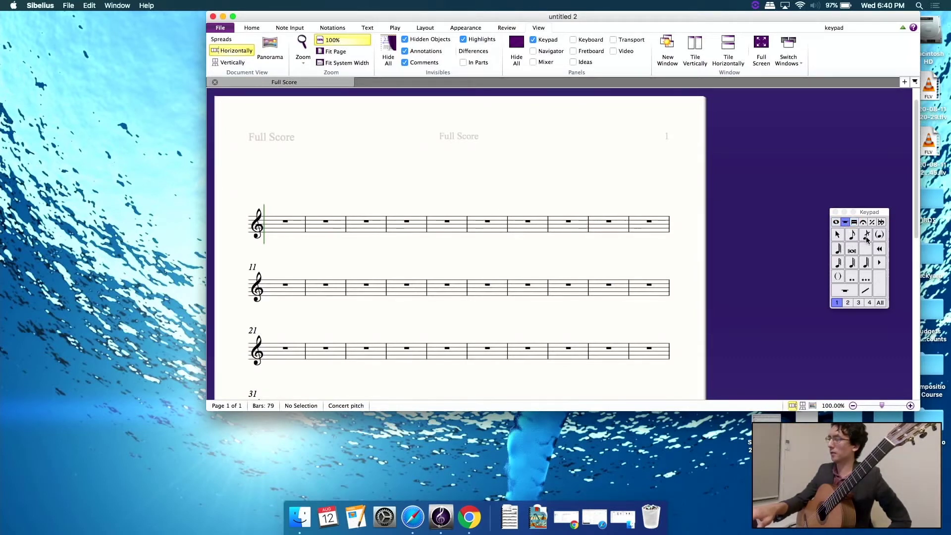
left_click(853, 222)
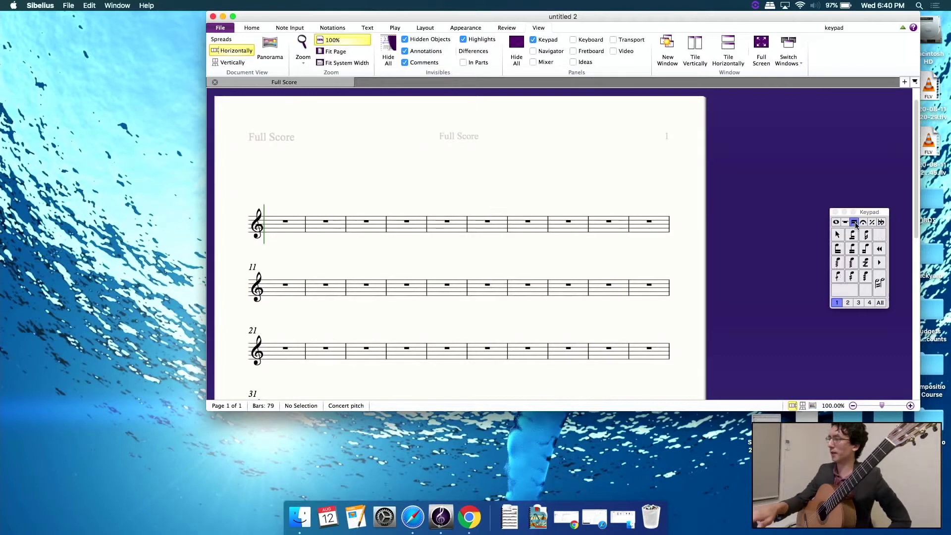
left_click(863, 223)
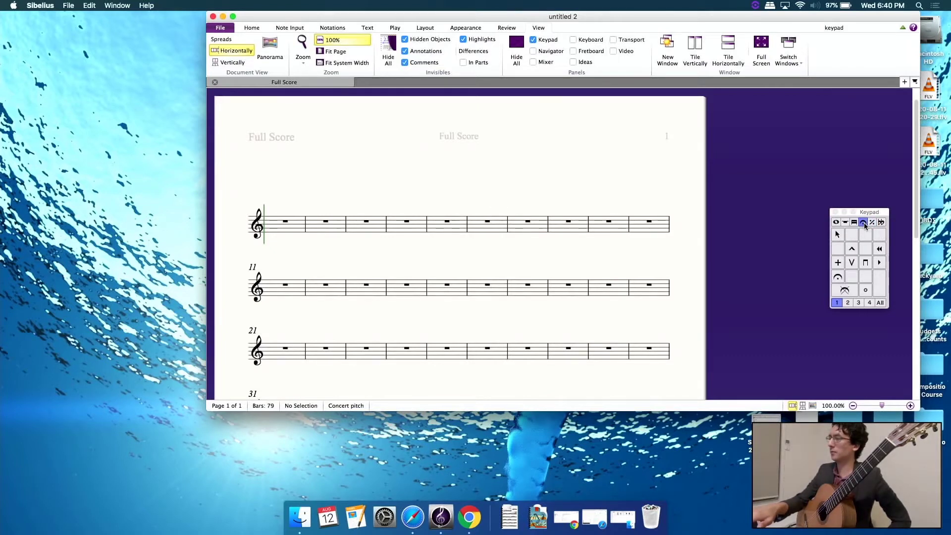
left_click(872, 222)
left_click(880, 222)
left_click(836, 223)
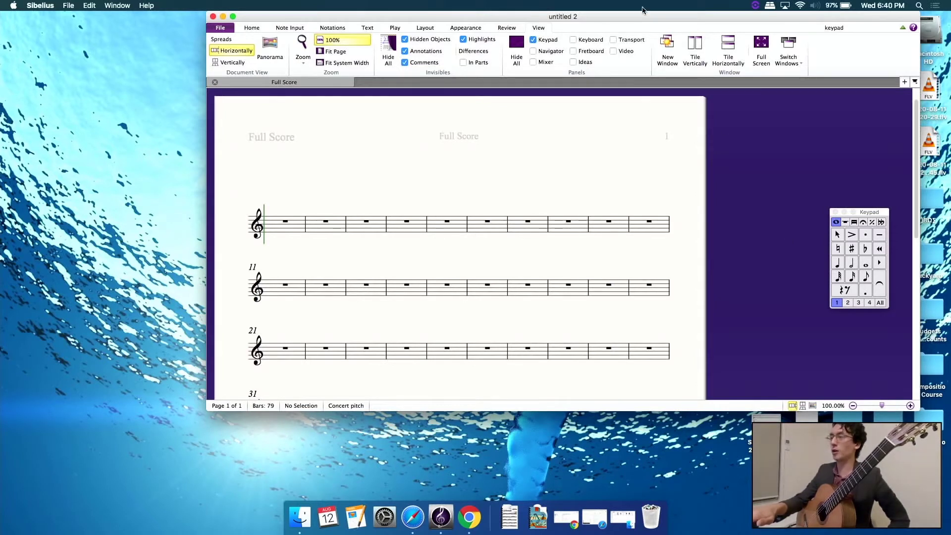
Step: Review the ribbon's home, note input, notation and text commands, and clear the "keypad" search text
left_click_drag(640, 13, 634, 13)
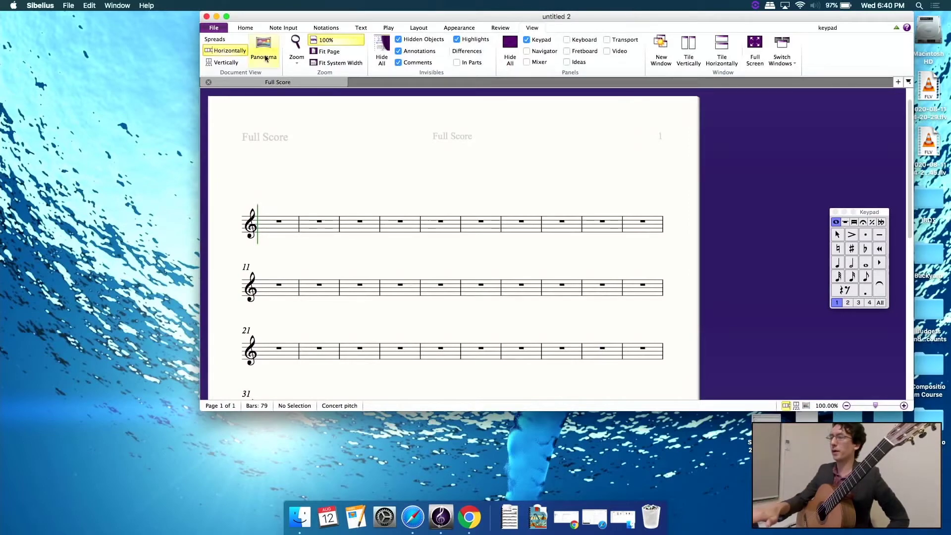
left_click(245, 28)
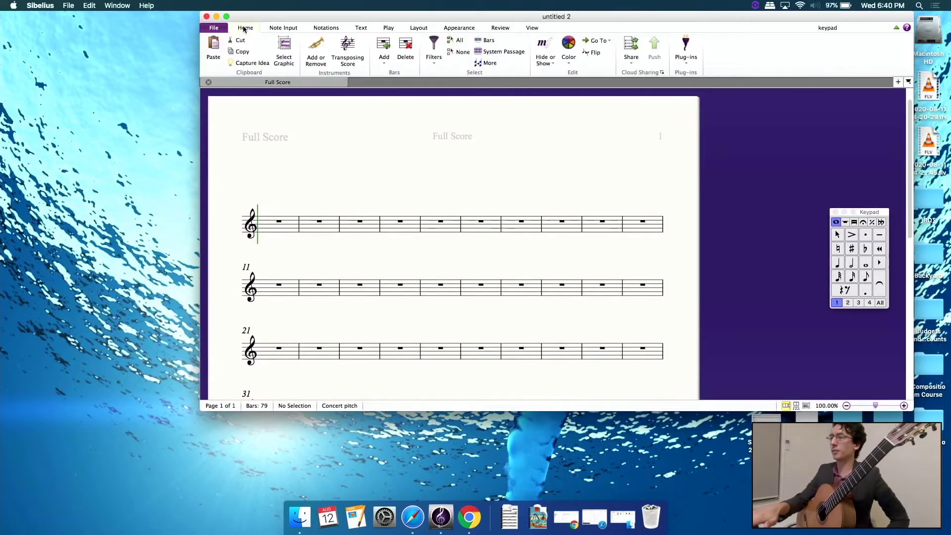
left_click(291, 28)
left_click(324, 28)
left_click(359, 28)
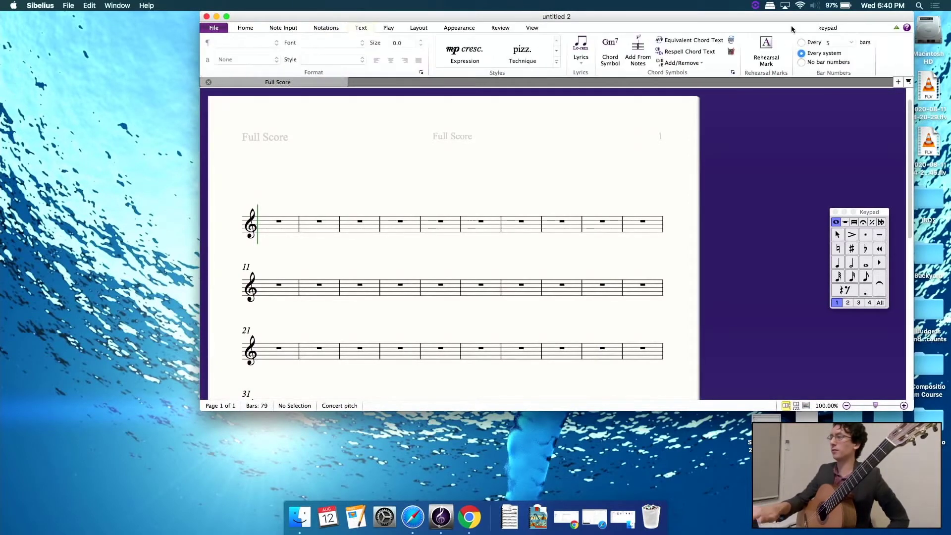
left_click(843, 27)
key("BackSpace")
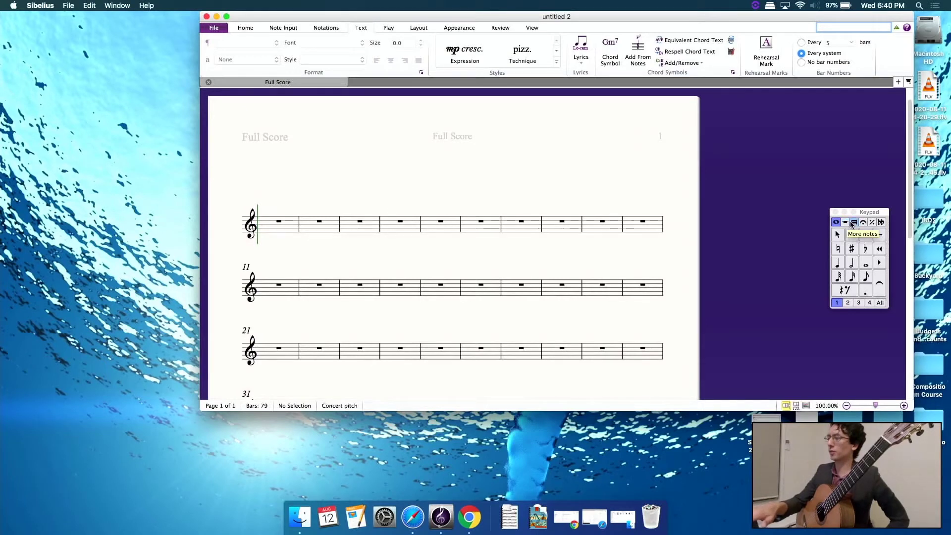
Step: Move the Keypad panel slightly aside and convert the whole-bar rest in bar 1 into rests starting with quarter rests
left_click_drag(869, 213, 876, 214)
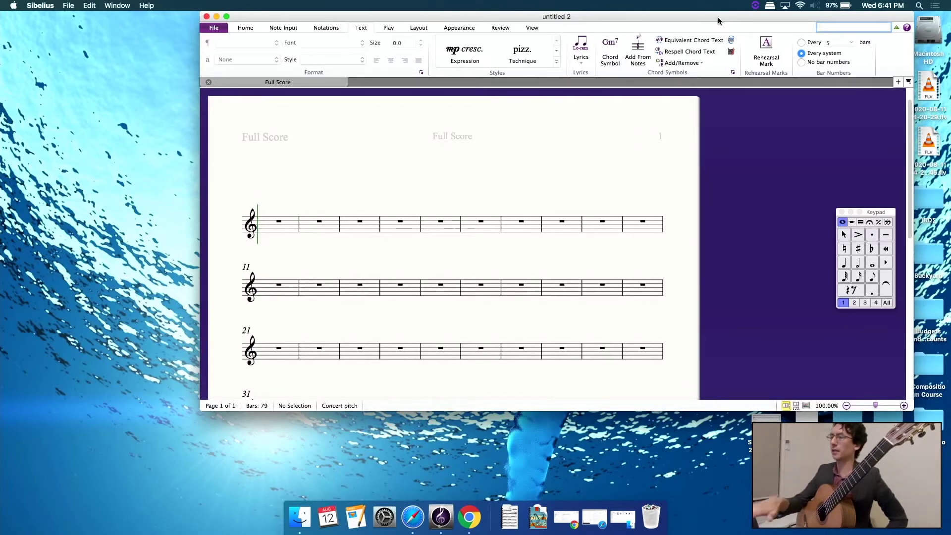
left_click(284, 224)
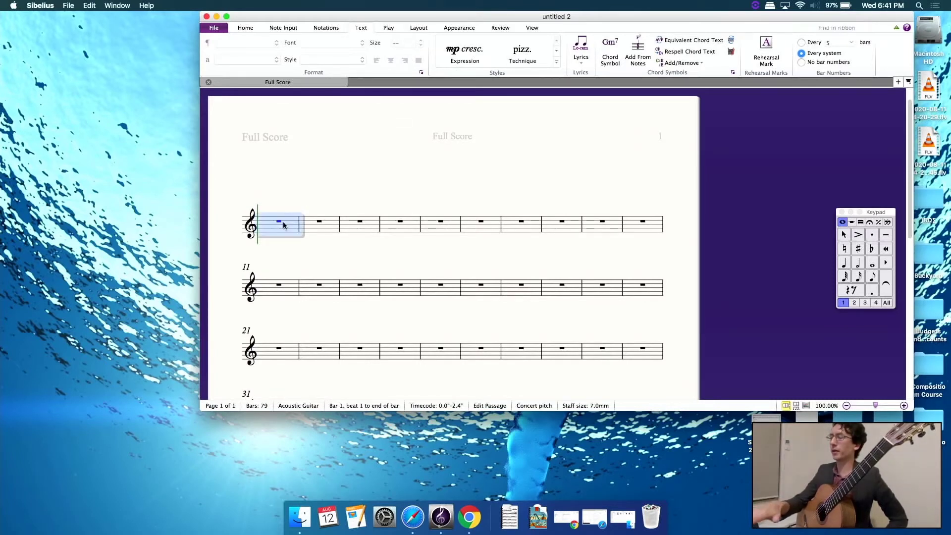
left_click(322, 202)
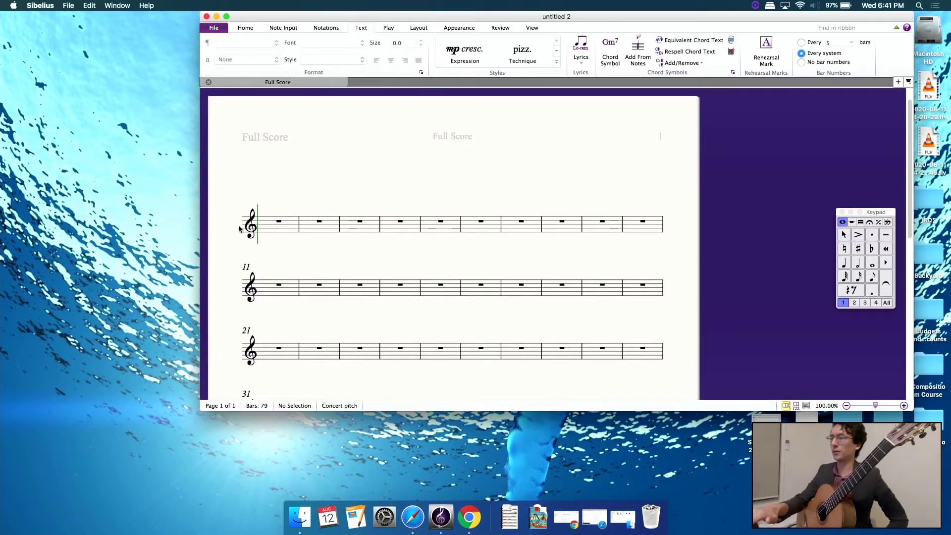
scroll(265, 231, "up", 3)
scroll(266, 230, "up", 4)
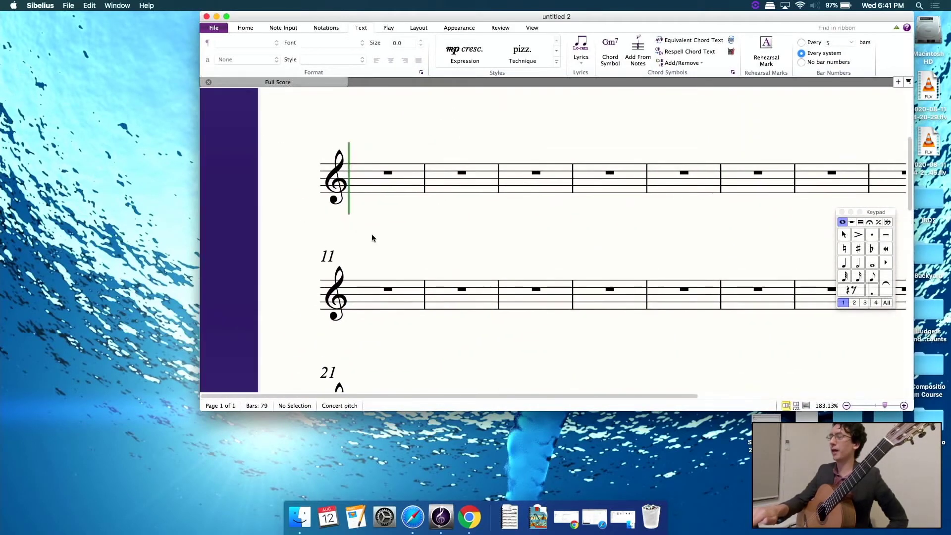
left_click(394, 181)
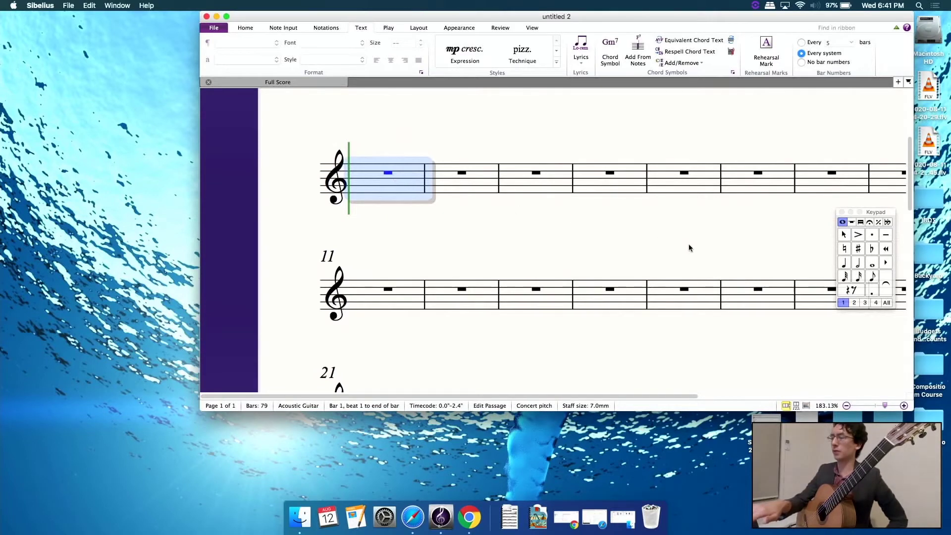
left_click(845, 266)
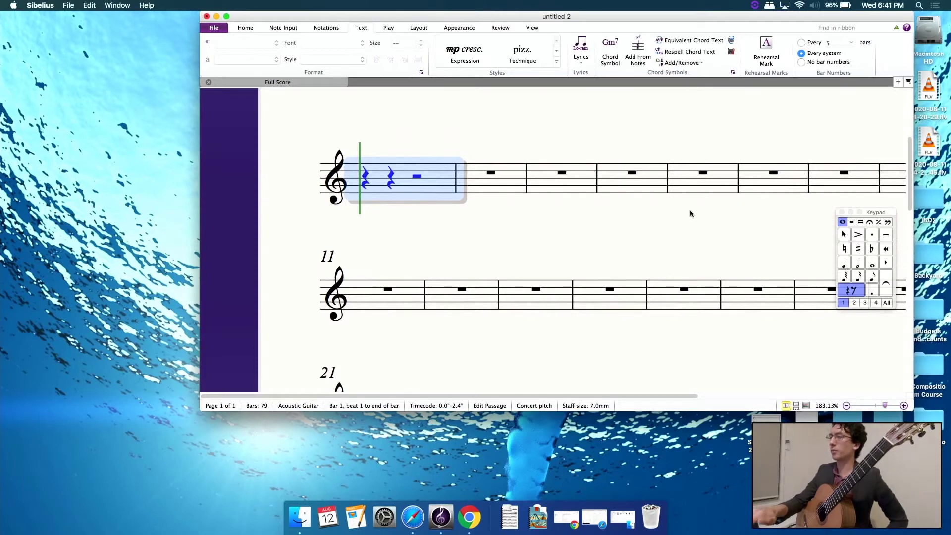
Step: Try the first rest of bar 1 as a half rest and a whole rest, and return it to a quarter rest
left_click(367, 181)
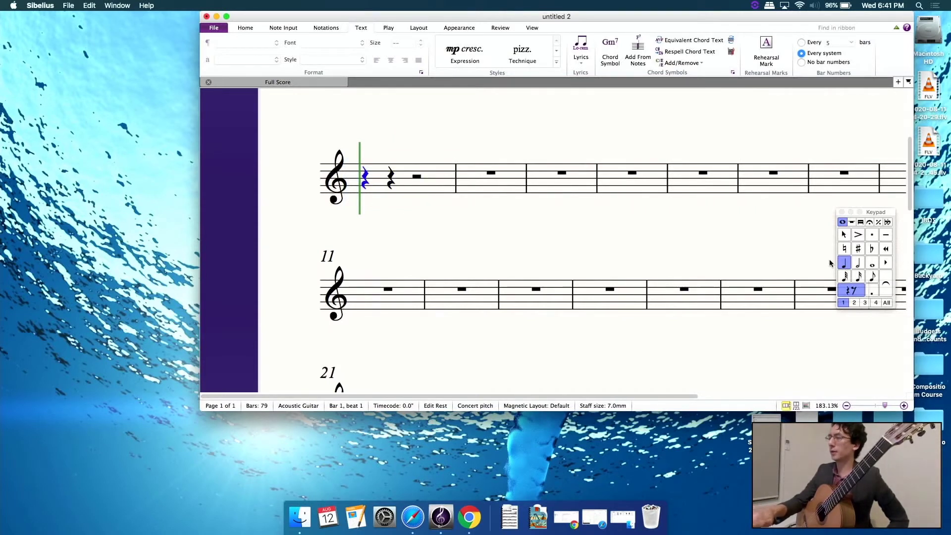
left_click(862, 266)
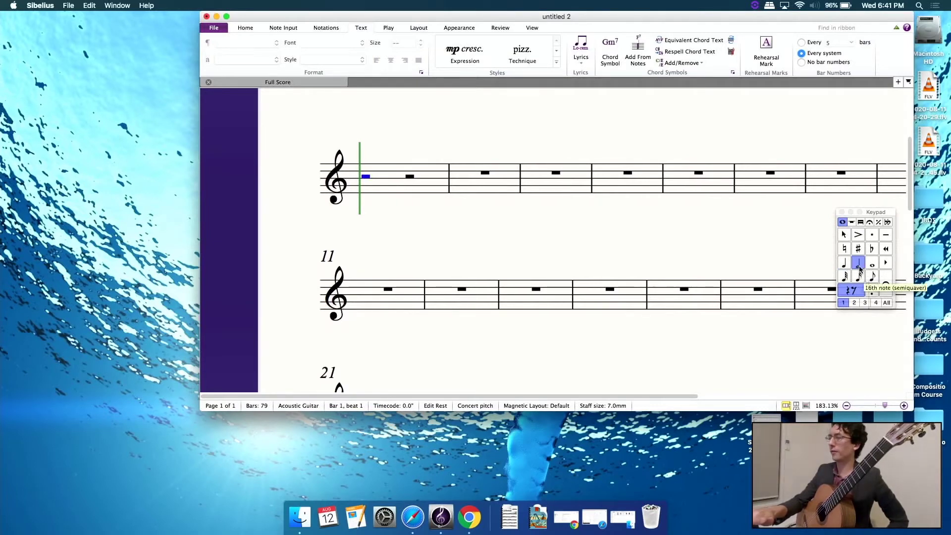
left_click(873, 267)
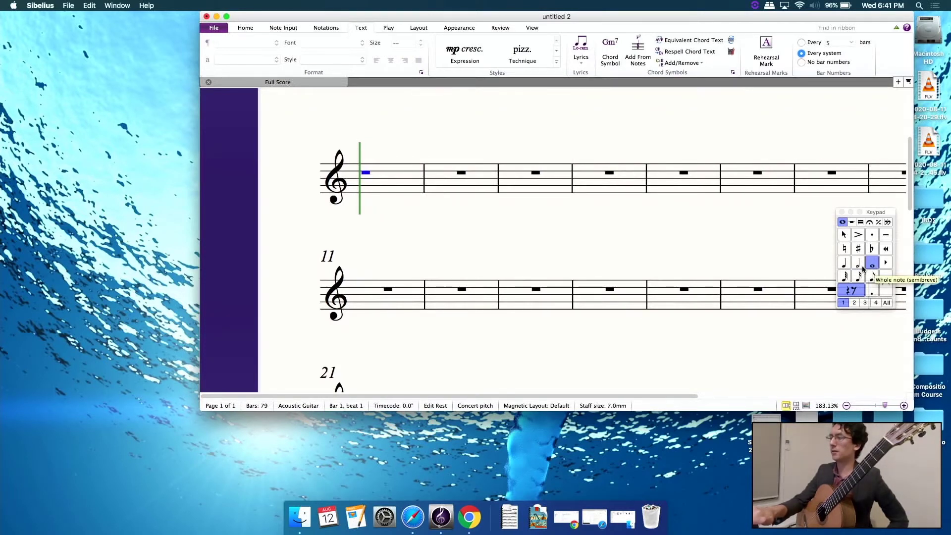
key("4")
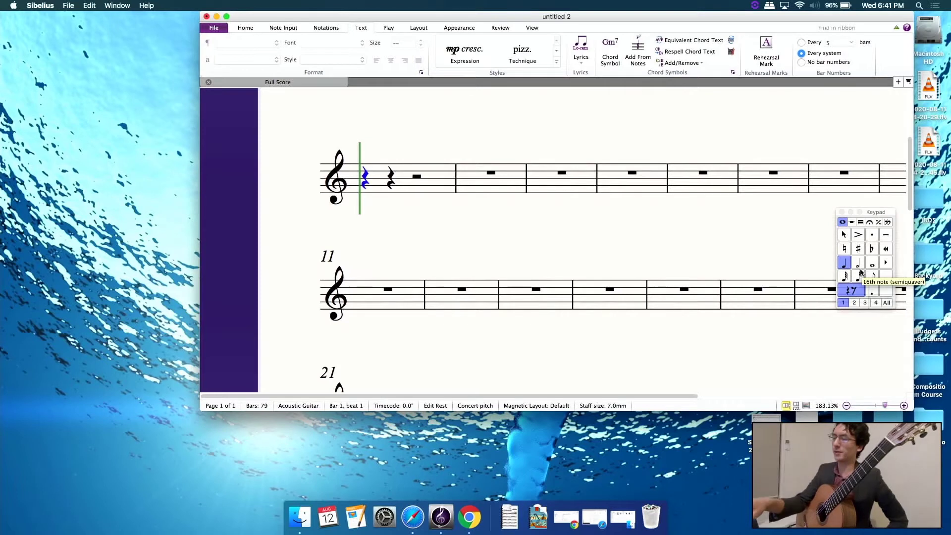
Step: Enter a quarter note C on beat 1 of bar 1, leave note entry and select the note
key("c")
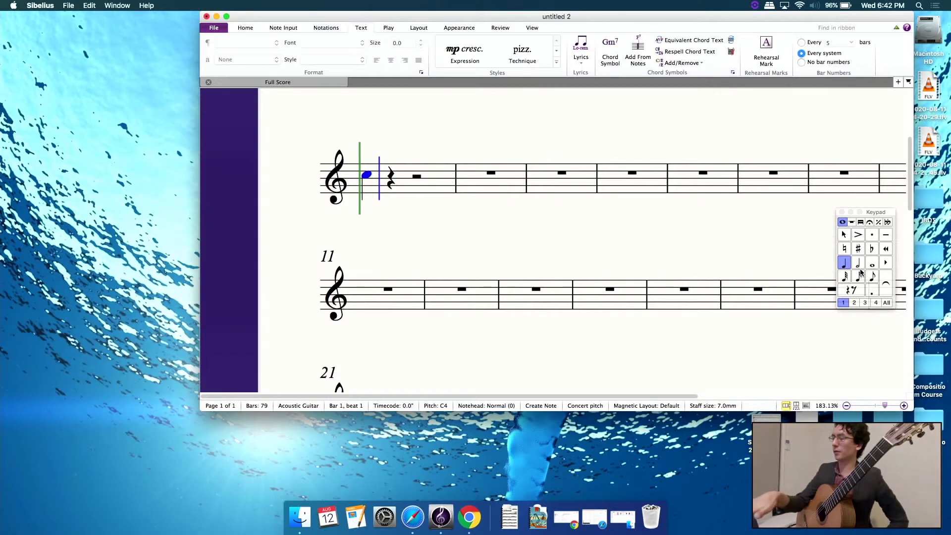
key("Right")
key("Left")
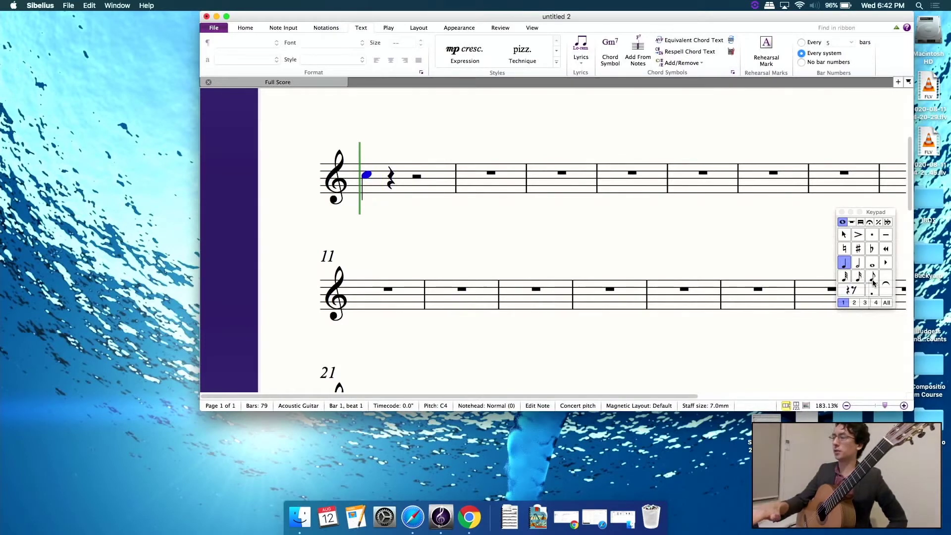
left_click(401, 220)
left_click(366, 175)
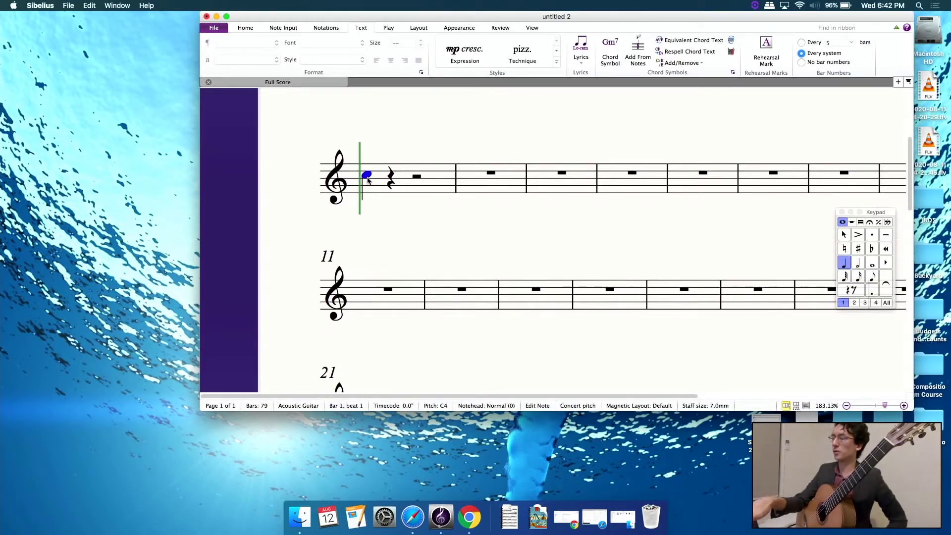
Step: Move the selection back and forth between the C and the rests following it, ending on the C
key("Right")
key("Right")
key("Left")
key("Left")
key("Right")
key("Right")
key("Left")
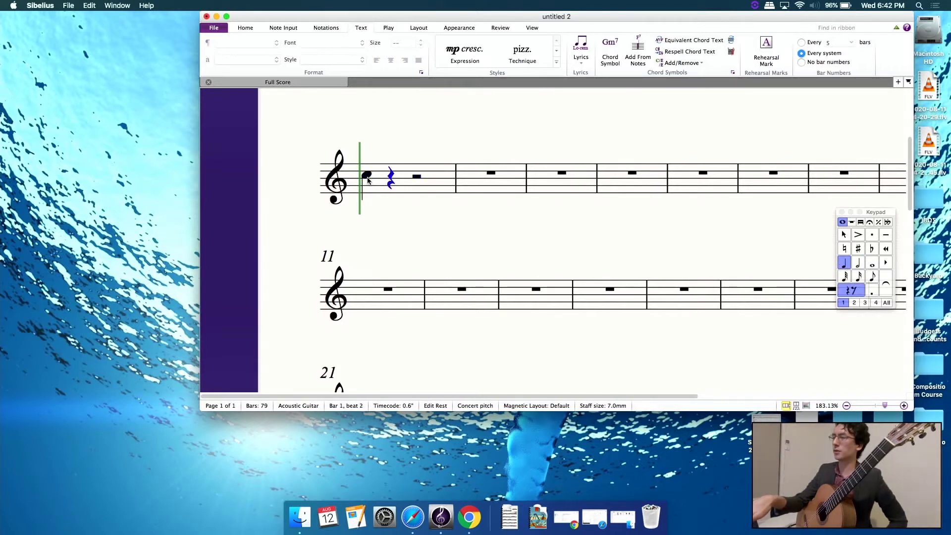
key("Left")
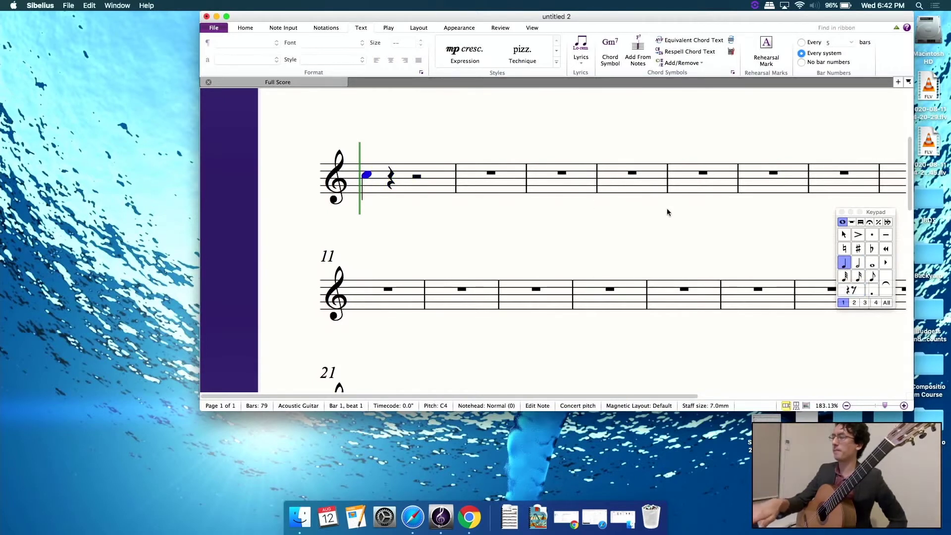
Step: Try eighth, 16th and whole note values on the C in bar 1, and return it to a quarter note
left_click(873, 279)
left_click(862, 279)
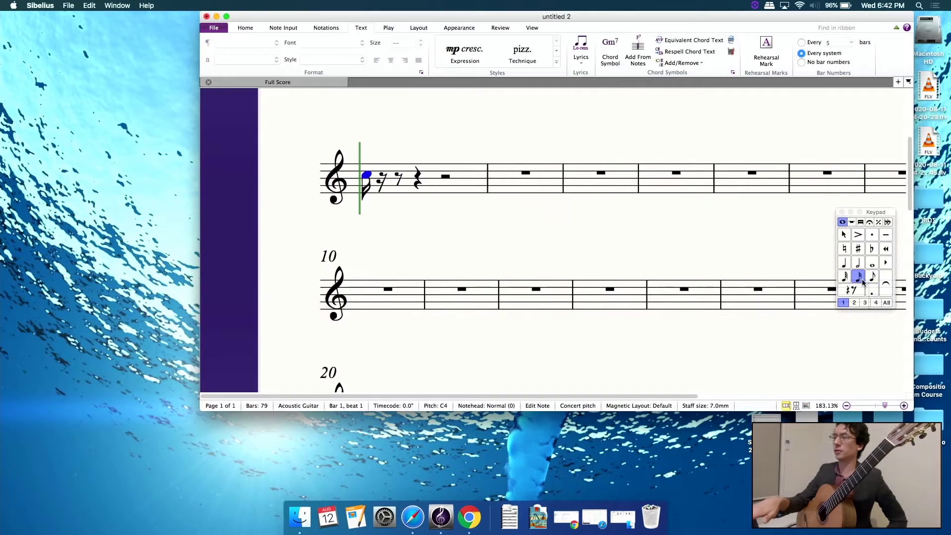
left_click(872, 267)
left_click(845, 263)
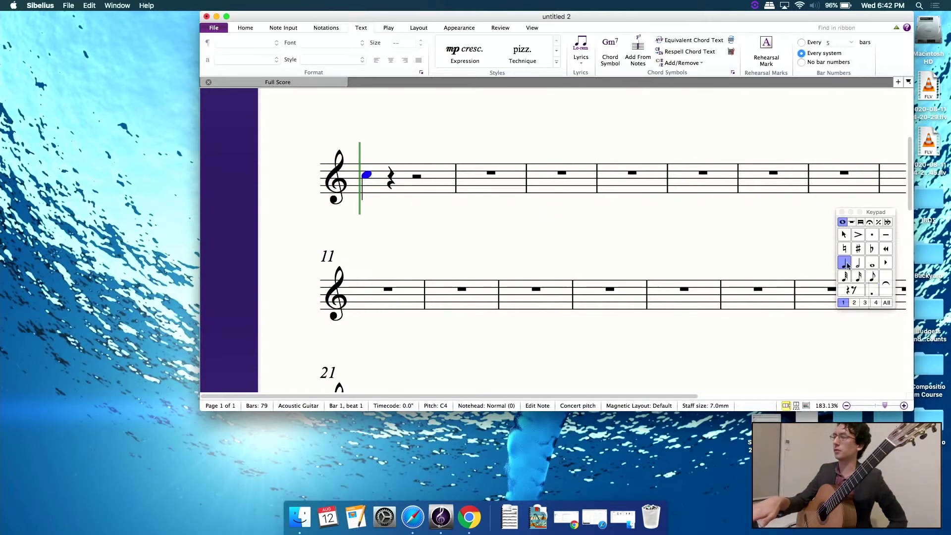
left_click(862, 280)
left_click(873, 279)
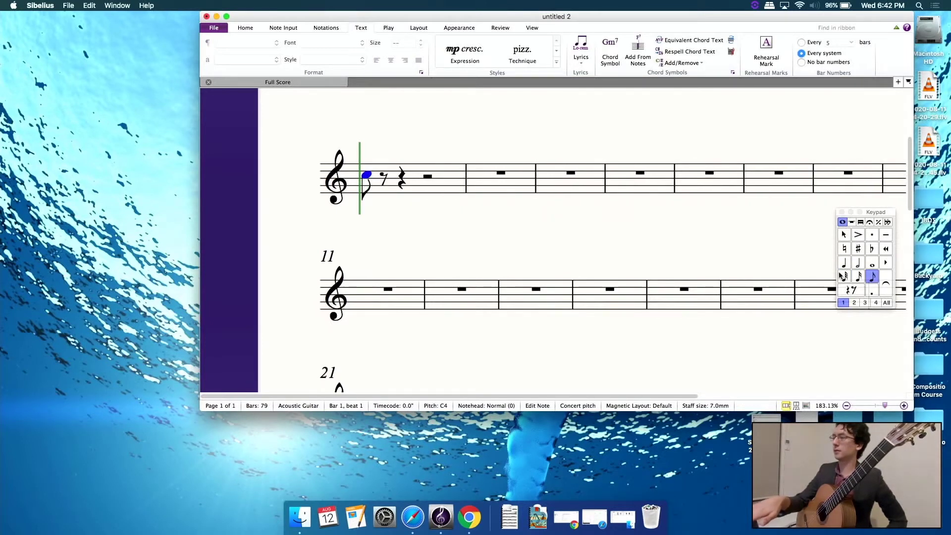
left_click(844, 264)
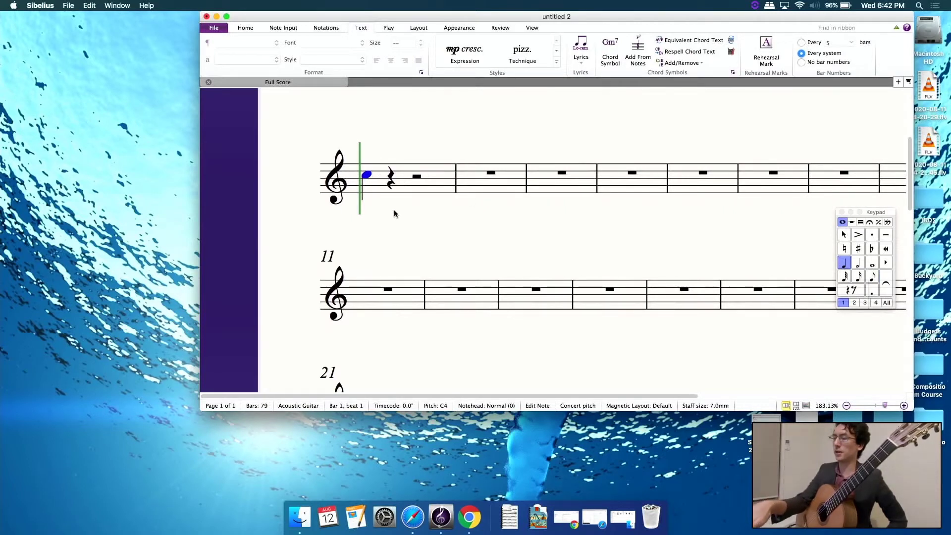
Step: Enter quarter notes D, E and F on beats 2 to 4 of bar 1 and leave note entry
key("Right")
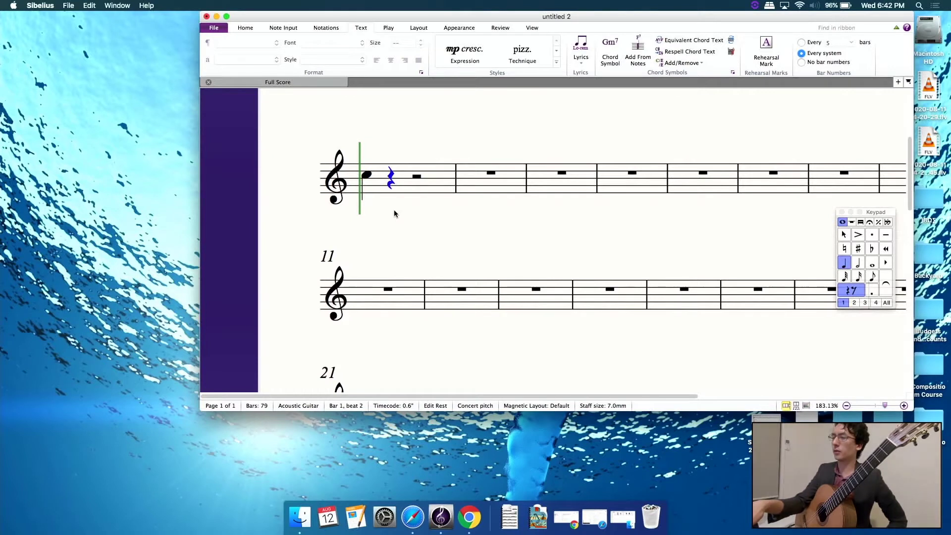
key("d")
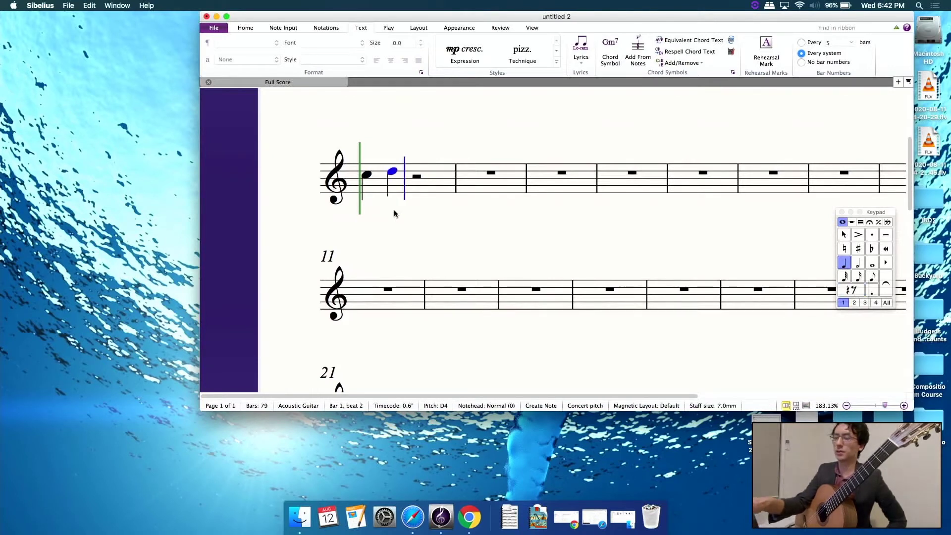
key("e")
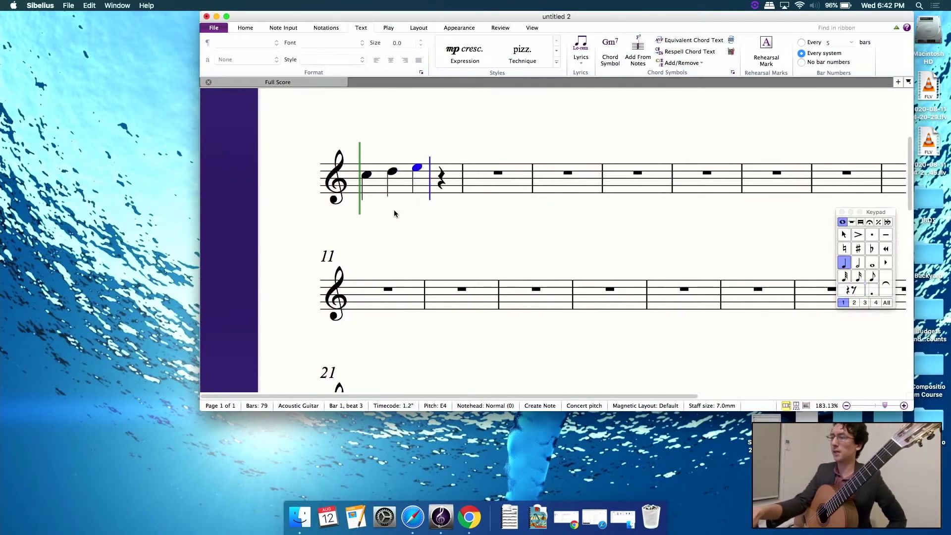
key("f")
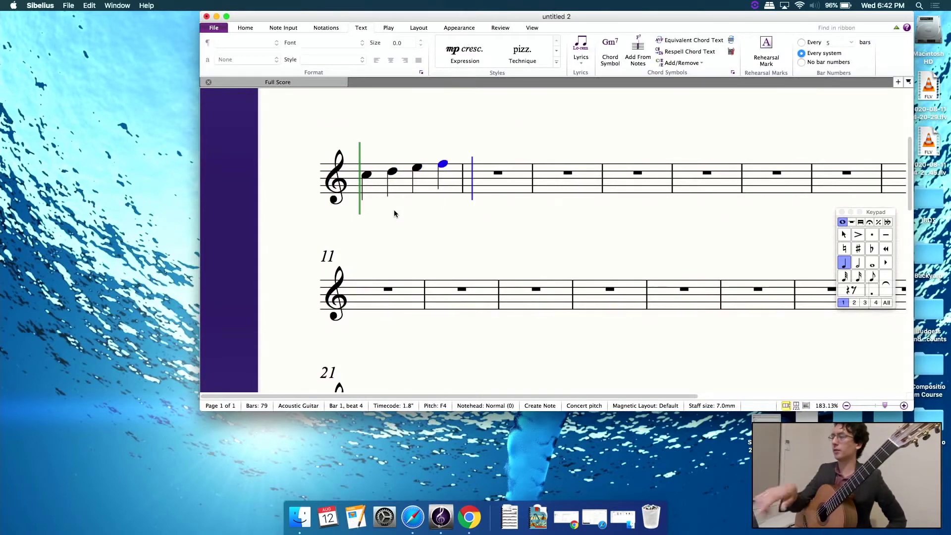
key("Escape")
Step: Try a sharp on the F on beat 4 of bar 1 and remove it again
key("Left")
key("Right")
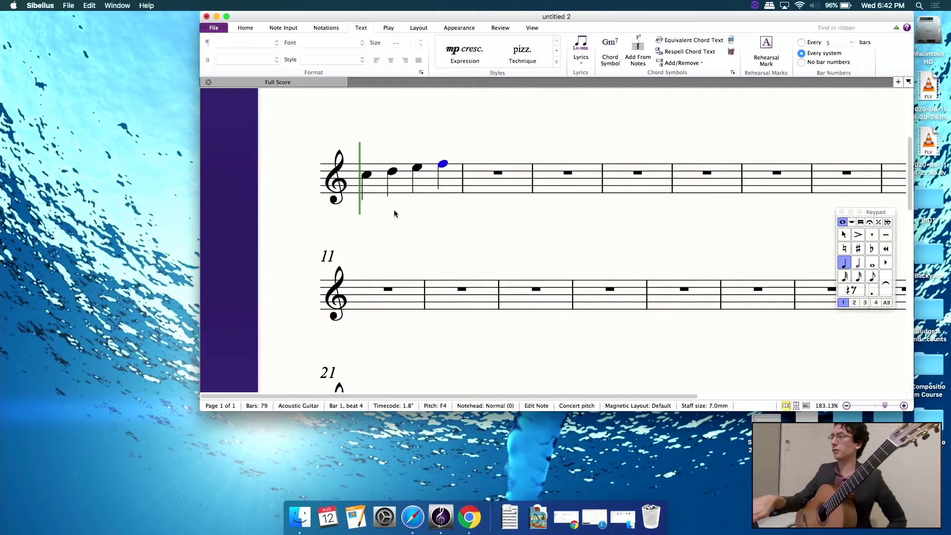
left_click(862, 253)
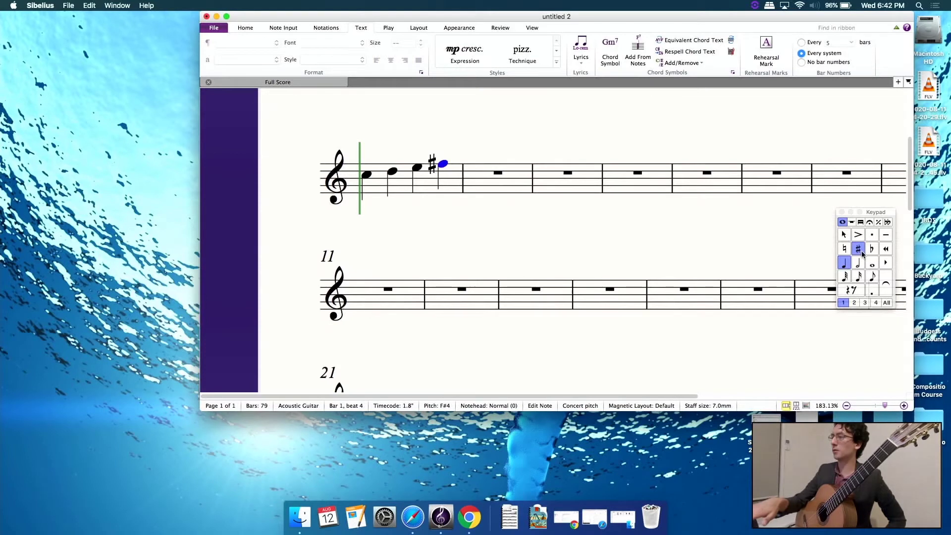
left_click(862, 253)
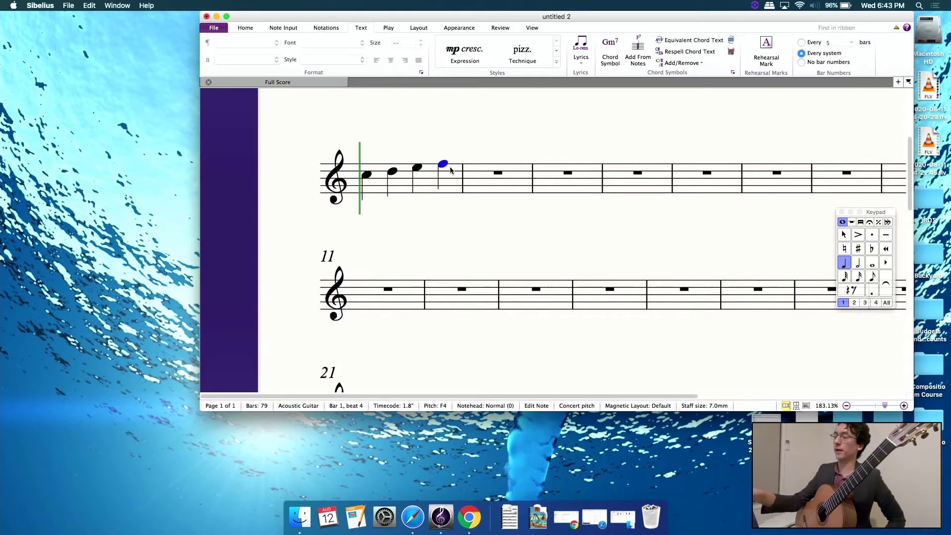
Step: Replace the F on beat 4 with a rest, try eighth and 16th rest values, and return it to a quarter rest
key("0")
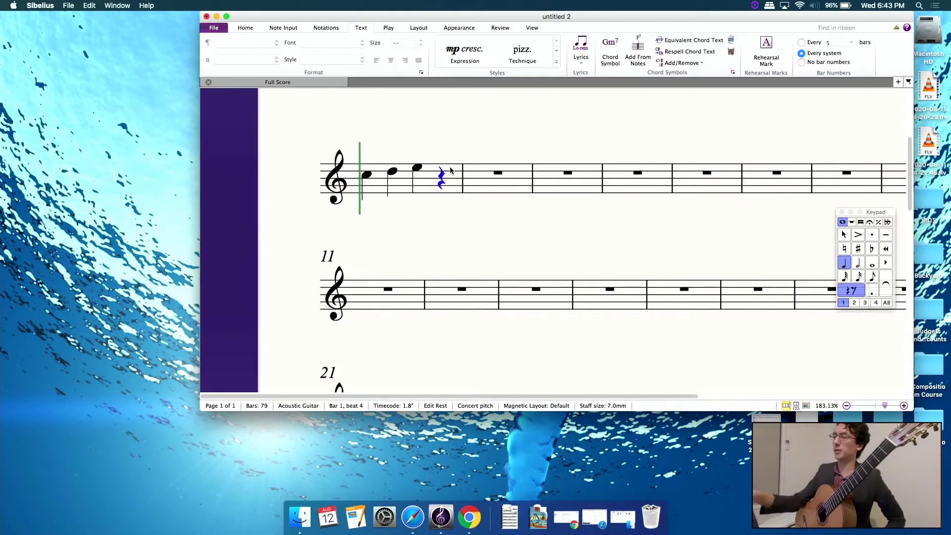
left_click(871, 279)
left_click(858, 278)
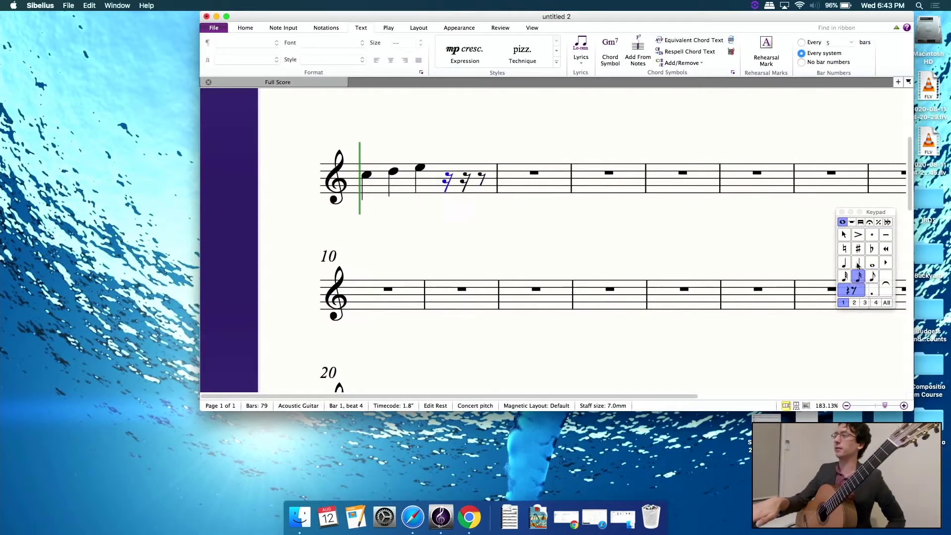
left_click(843, 267)
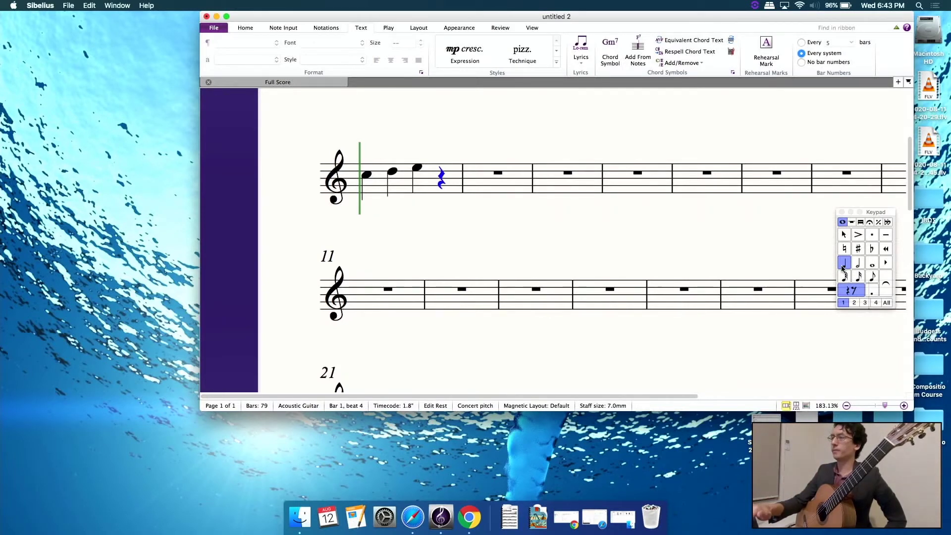
Step: Shift the score window slightly sideways and enter a quarter note E on beat 4 of bar 1
left_click_drag(736, 19, 753, 20)
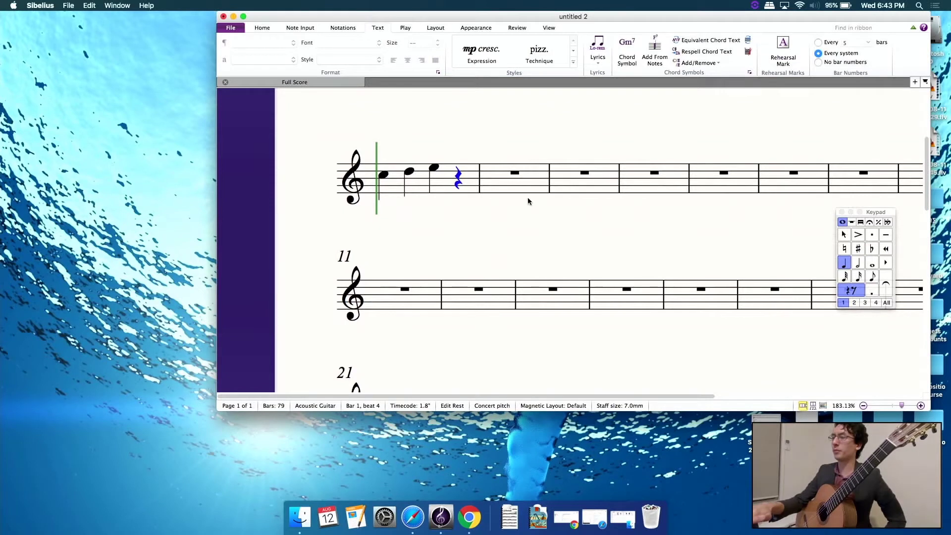
key("e")
key("Escape")
Step: Try a tie from the E on beat 3 to the E on beat 4, and remove it
key("Left")
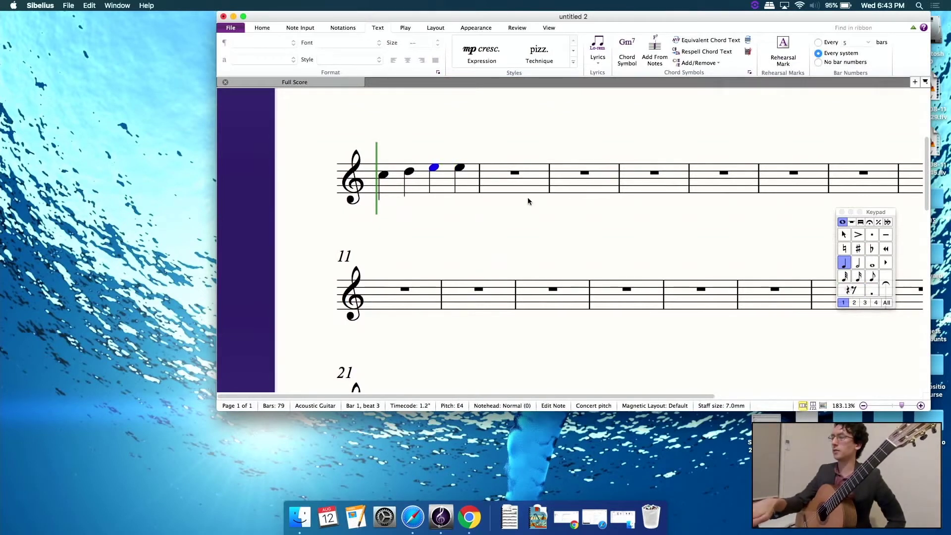
left_click(887, 286)
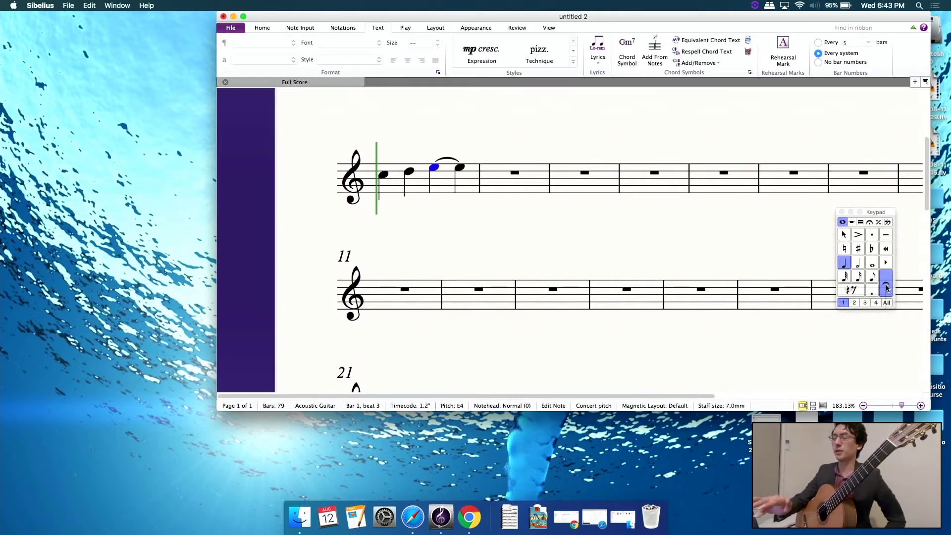
left_click(886, 287)
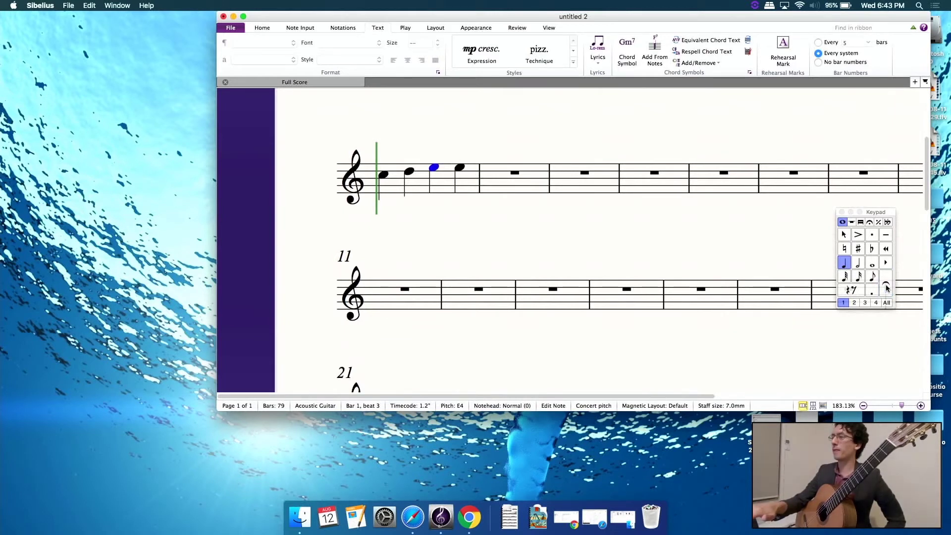
Step: Try a staccato, an accent and a tenuto mark in turn on the E on beat 3, removing each one again
left_click(871, 236)
left_click(871, 236)
left_click(860, 237)
left_click(860, 236)
left_click(886, 236)
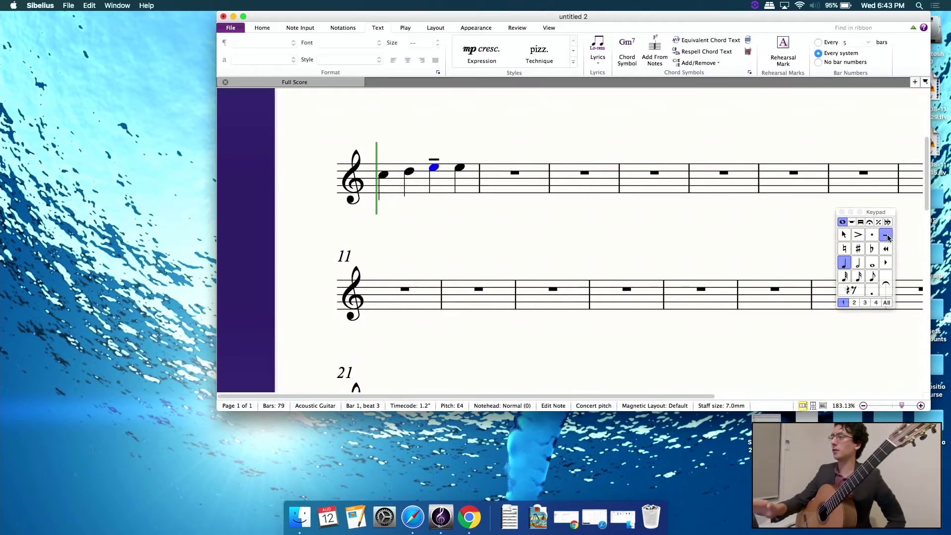
left_click(886, 235)
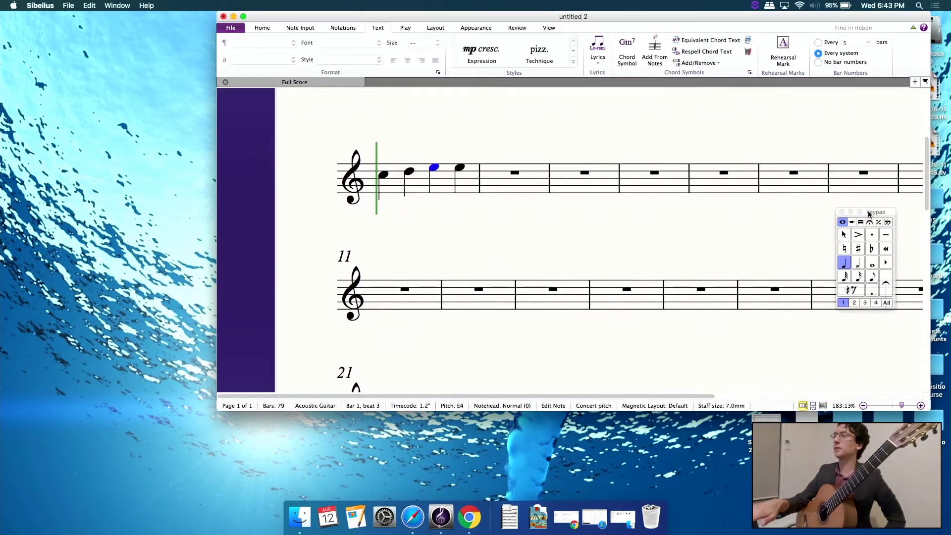
Step: Search the program's commands for "trill" and clear the search
left_click(870, 29)
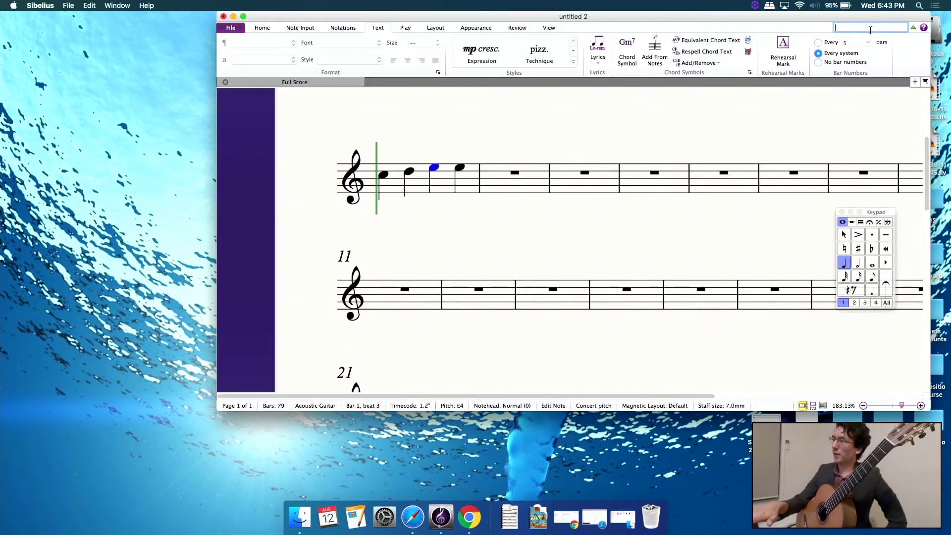
type("trill")
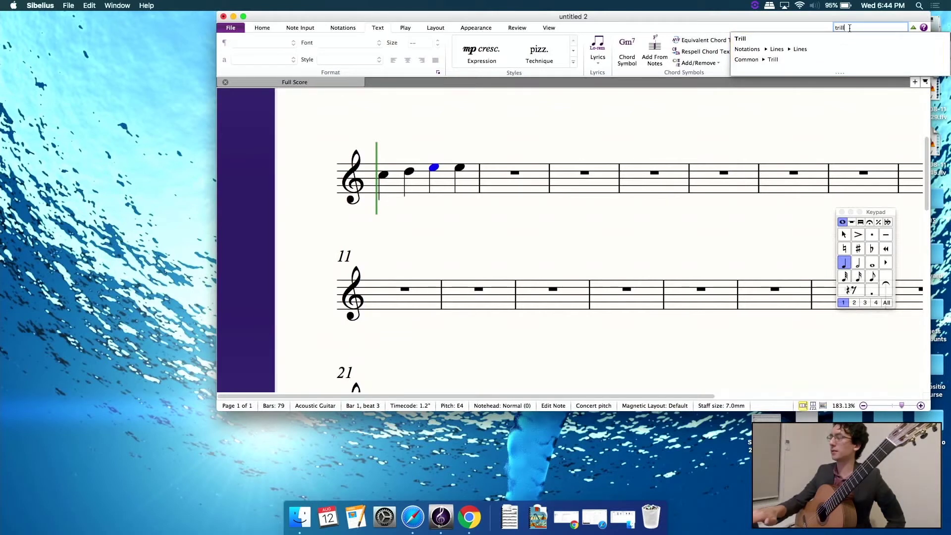
key("Escape")
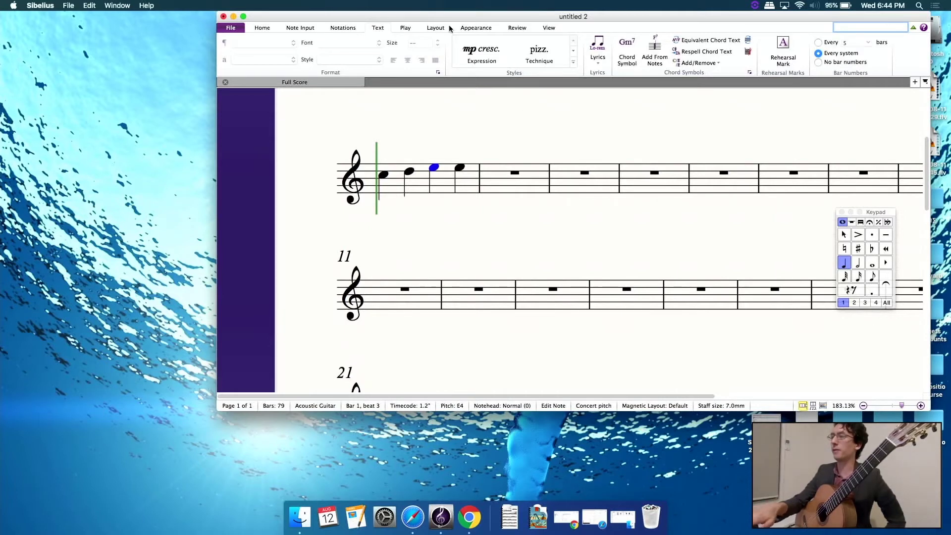
Step: Look through the notation line styles and try a wavy glissando from the E on beat 3 to the E on beat 4
left_click(406, 28)
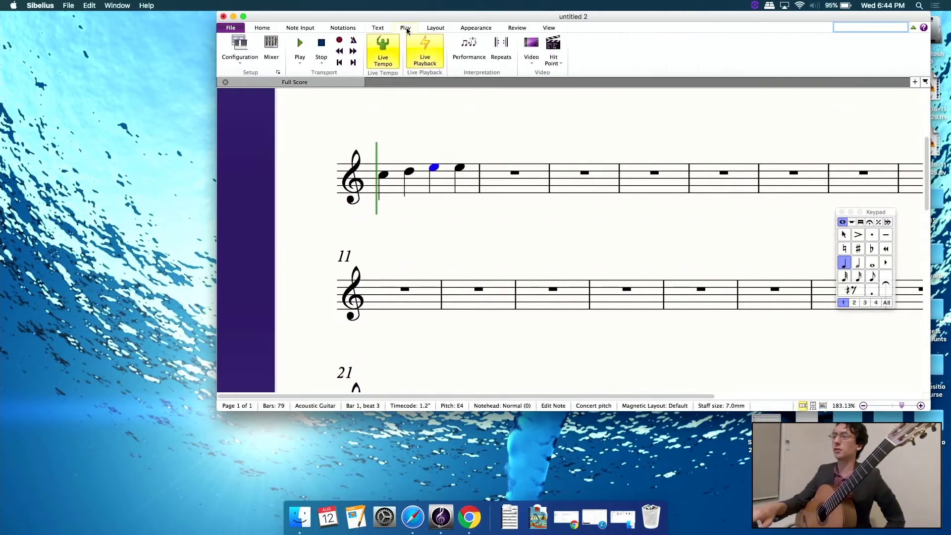
left_click(346, 28)
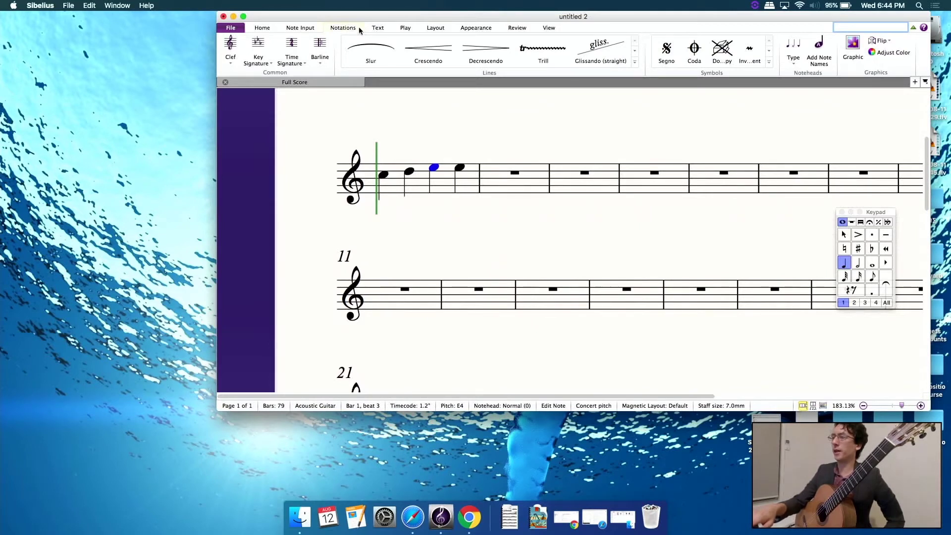
left_click(373, 27)
left_click(346, 27)
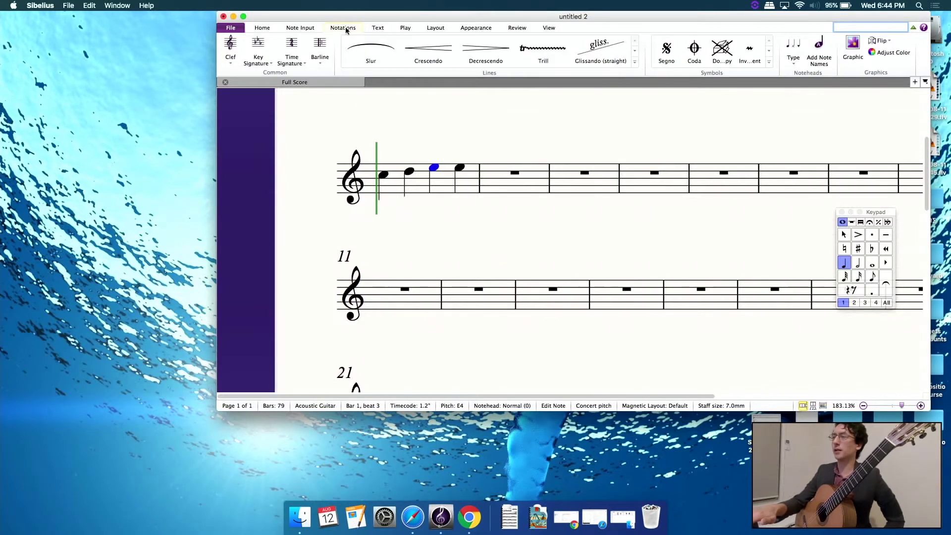
left_click(375, 28)
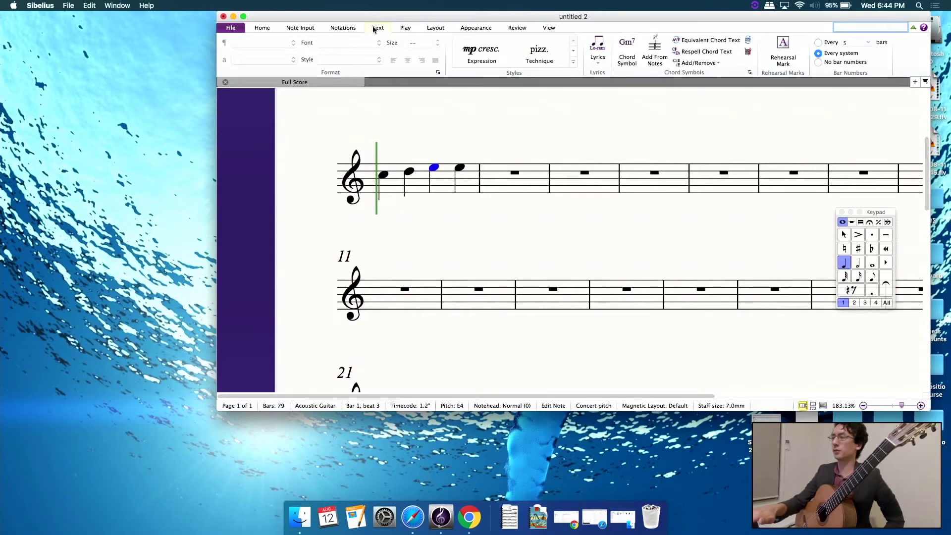
left_click(358, 30)
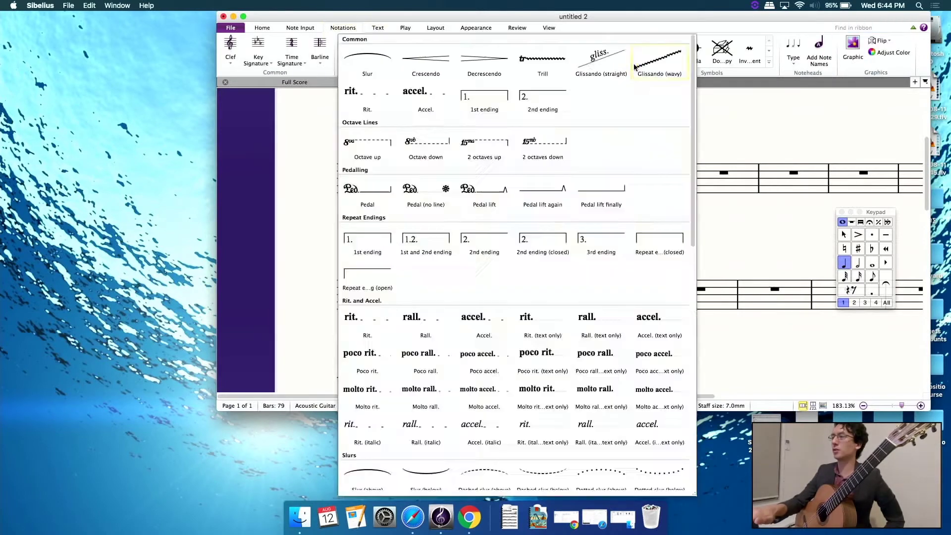
left_click(634, 61)
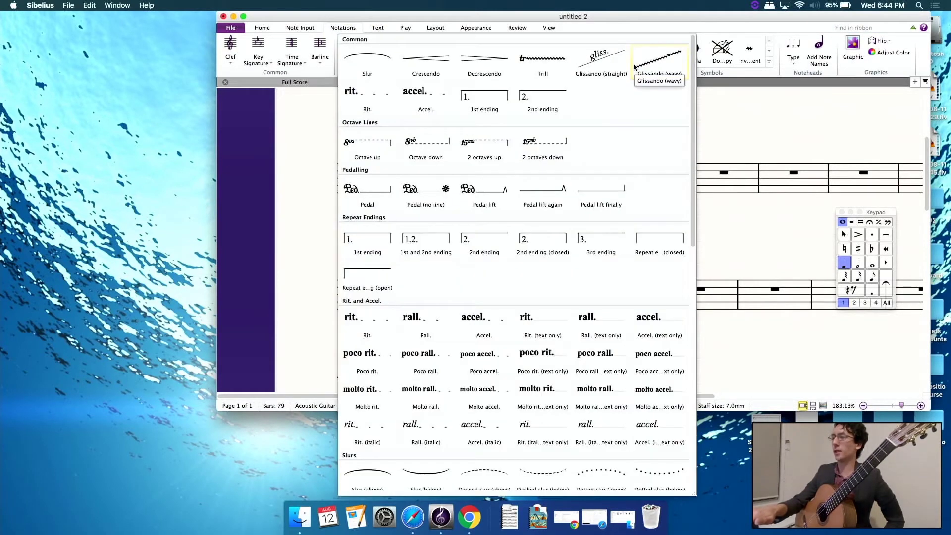
scroll(539, 218, "down", 10)
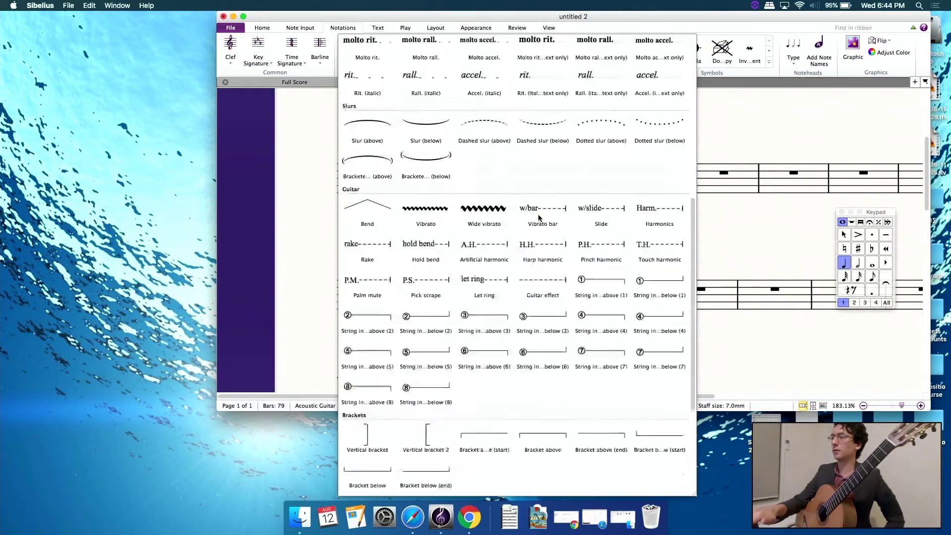
scroll(539, 218, "down", 5)
scroll(537, 218, "up", 15)
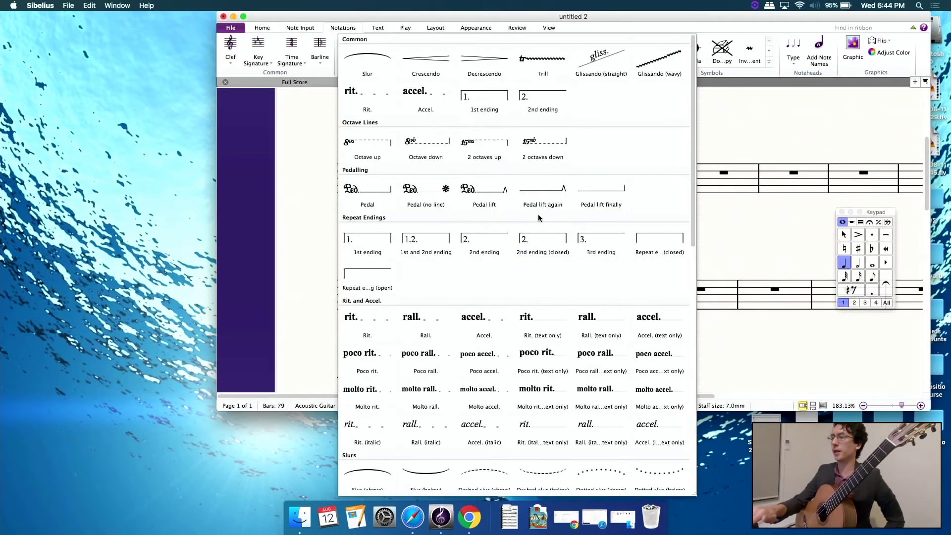
left_click(357, 32)
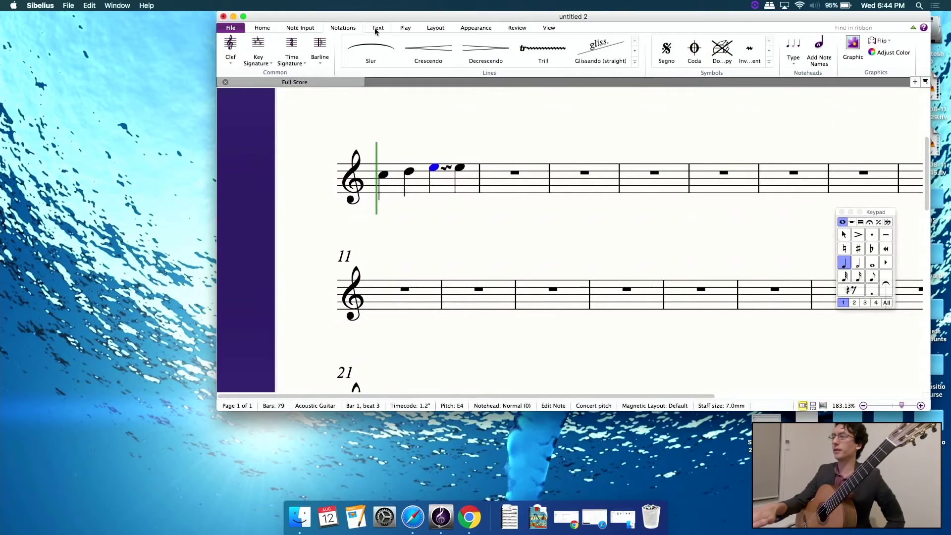
Step: Start a tempo text above bar 1, look through the available text styles, and leave the text empty
left_click(378, 28)
key("super+alt+t")
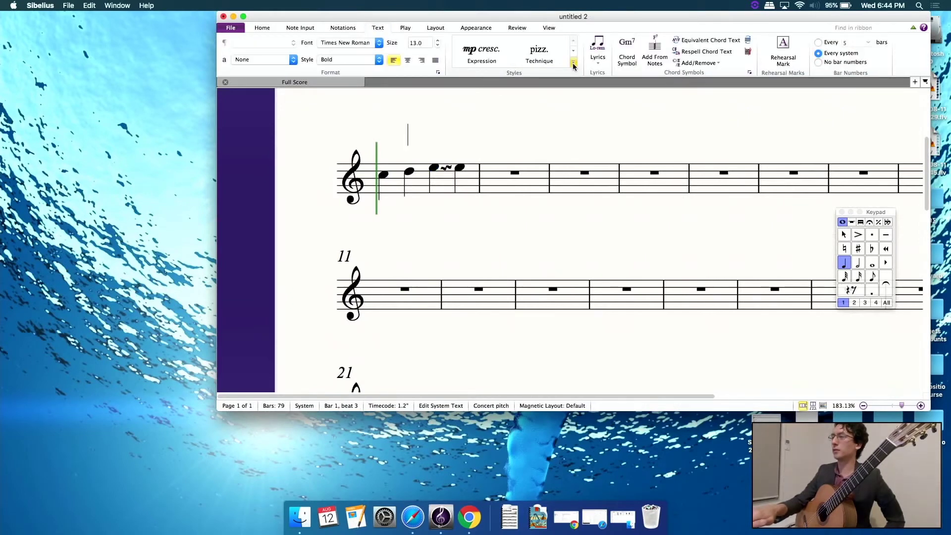
left_click(573, 62)
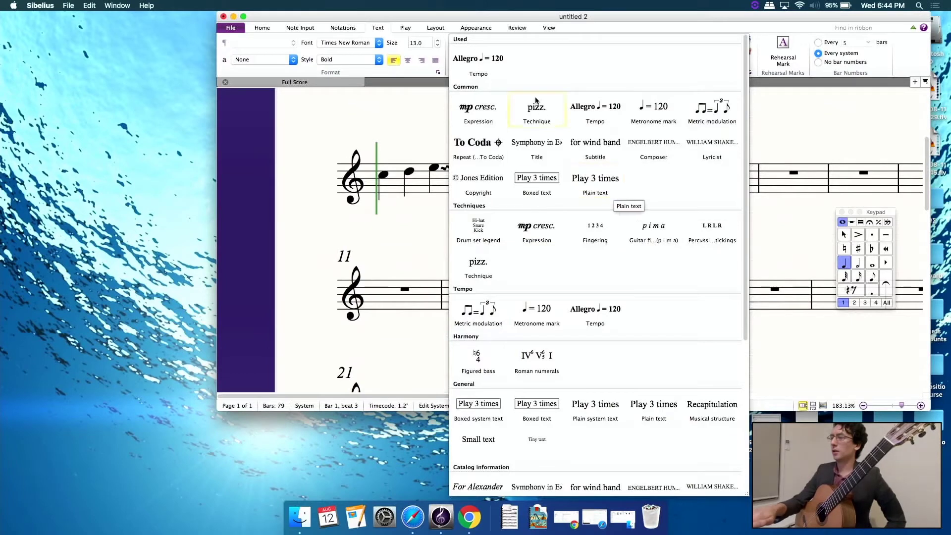
key("Escape")
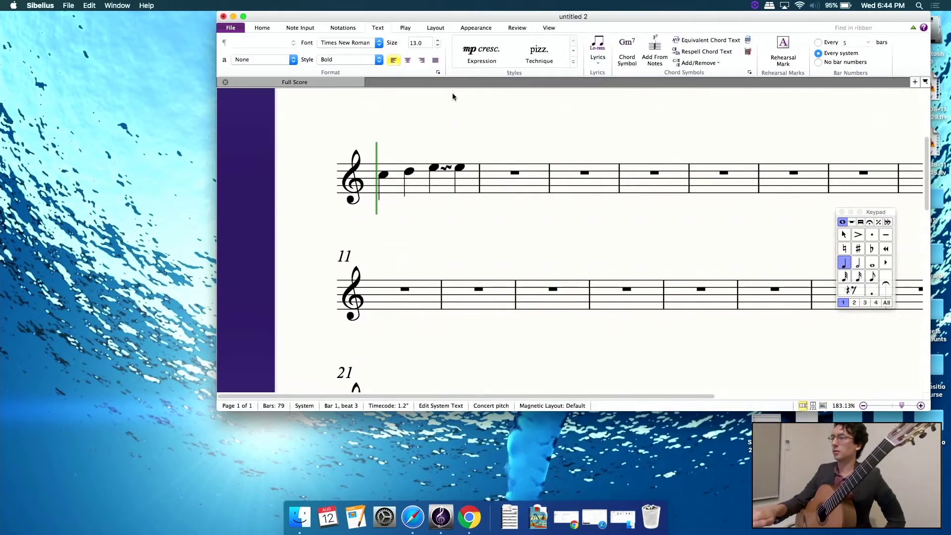
Step: Delete the wavy glissando between the E notes on beats 3 and 4 and clear the selection
left_click(450, 168)
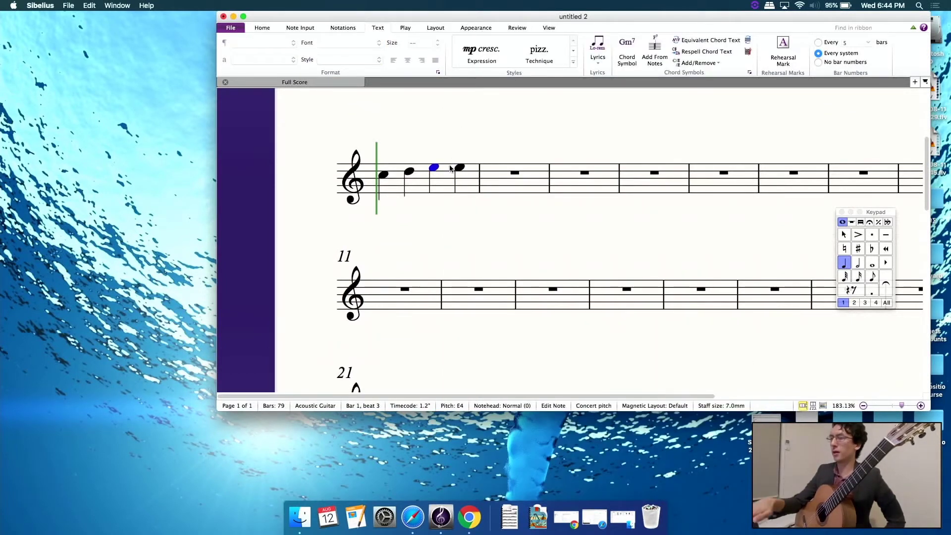
left_click(452, 149)
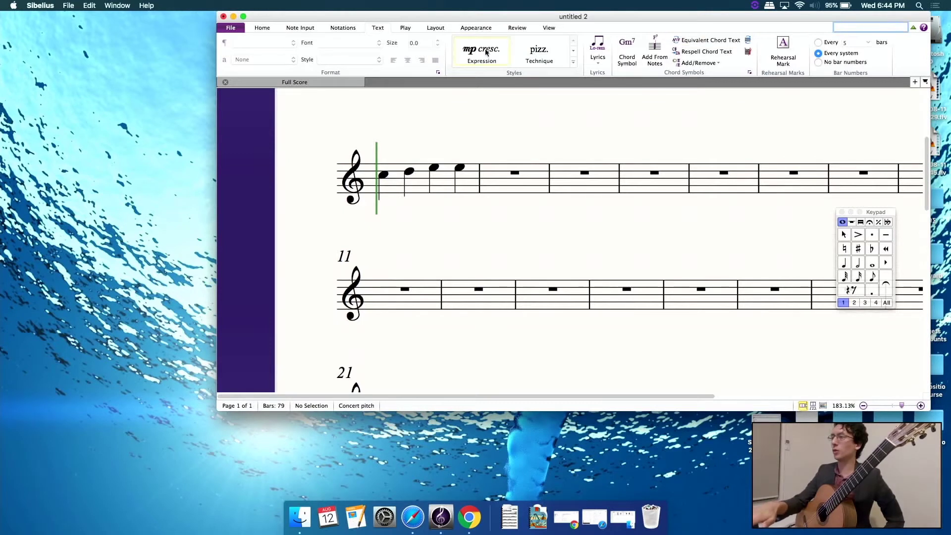
Step: Examine the notation tools and the full gallery of text styles, from common and technique texts to catalog information
left_click(406, 30)
left_click(386, 30)
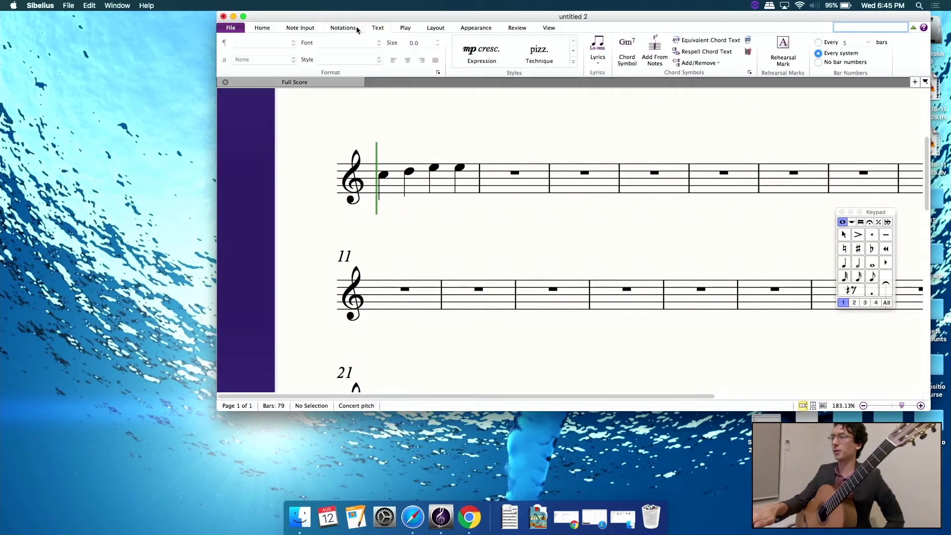
left_click(360, 29)
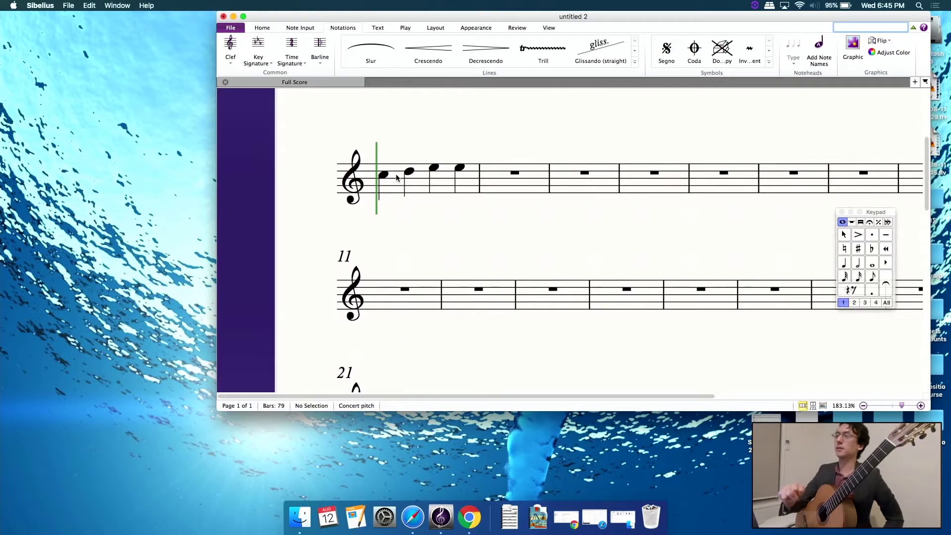
left_click(379, 28)
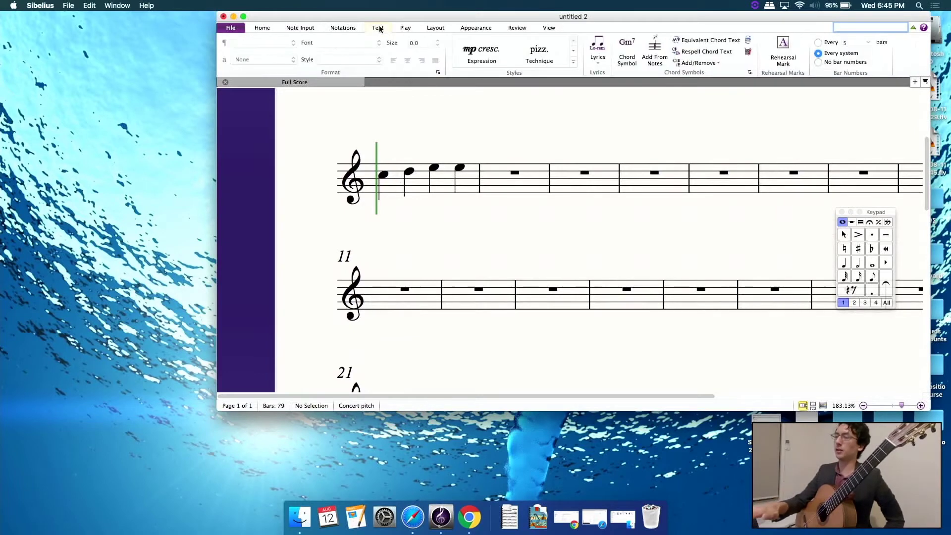
left_click(573, 62)
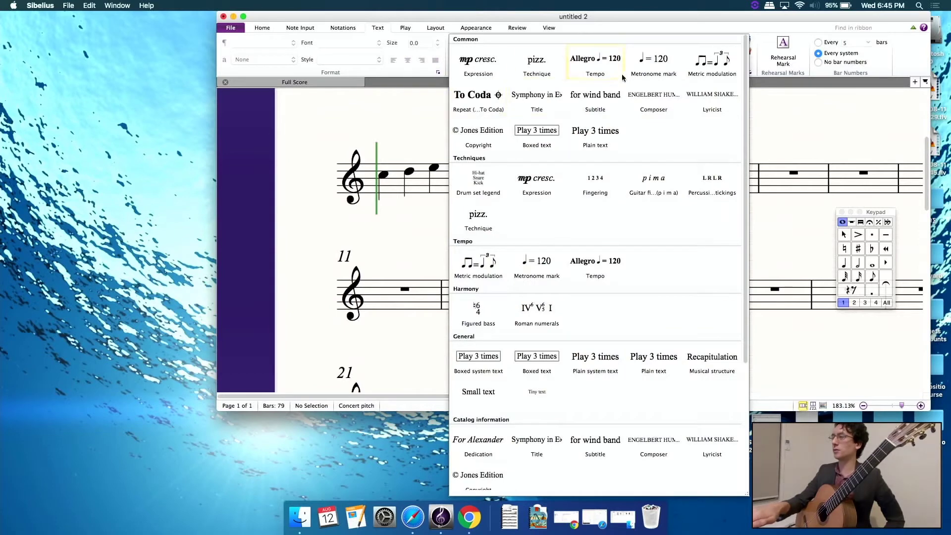
scroll(570, 247, "down", 5)
scroll(572, 247, "up", 5)
scroll(572, 247, "down", 5)
scroll(572, 247, "up", 5)
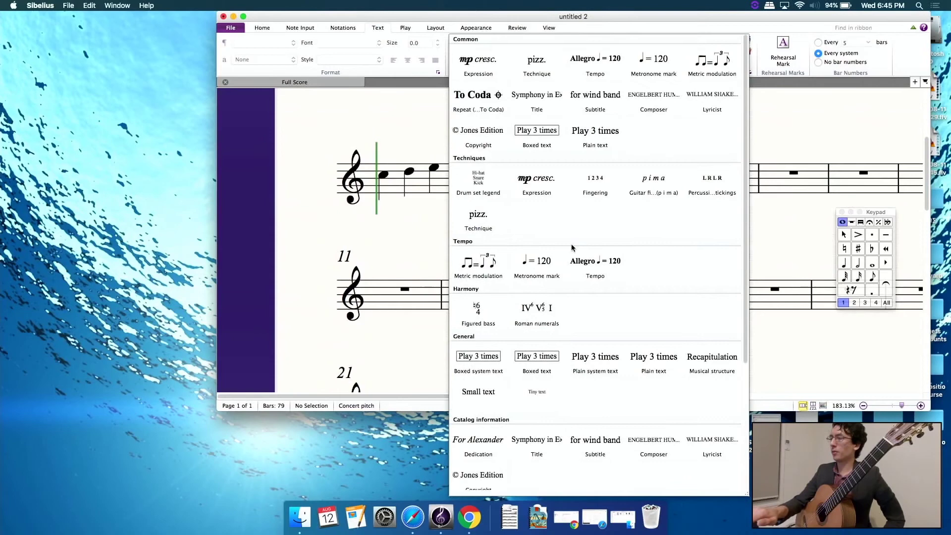
left_click(389, 30)
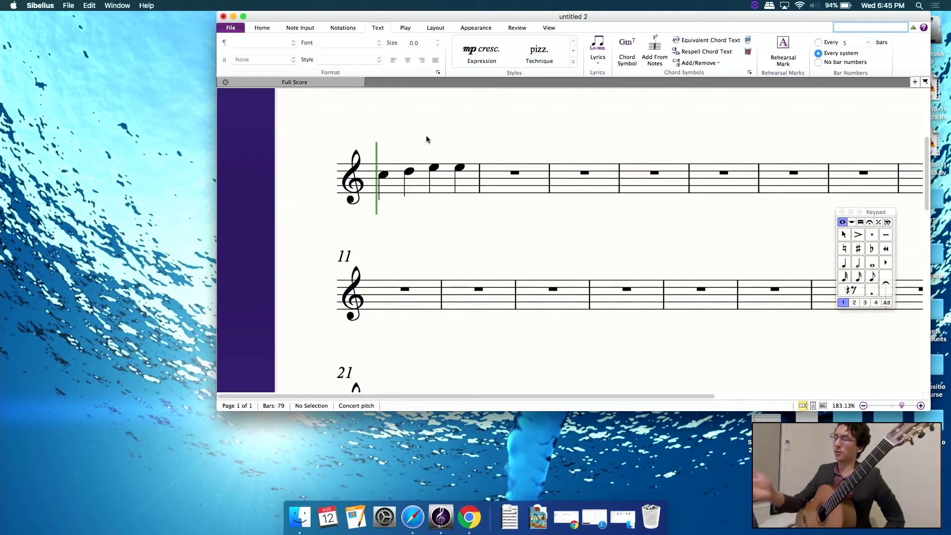
Step: Try a Technique text above beat 2 of bar 1 with the sample text "hghjjh" and erase it
key("super+t")
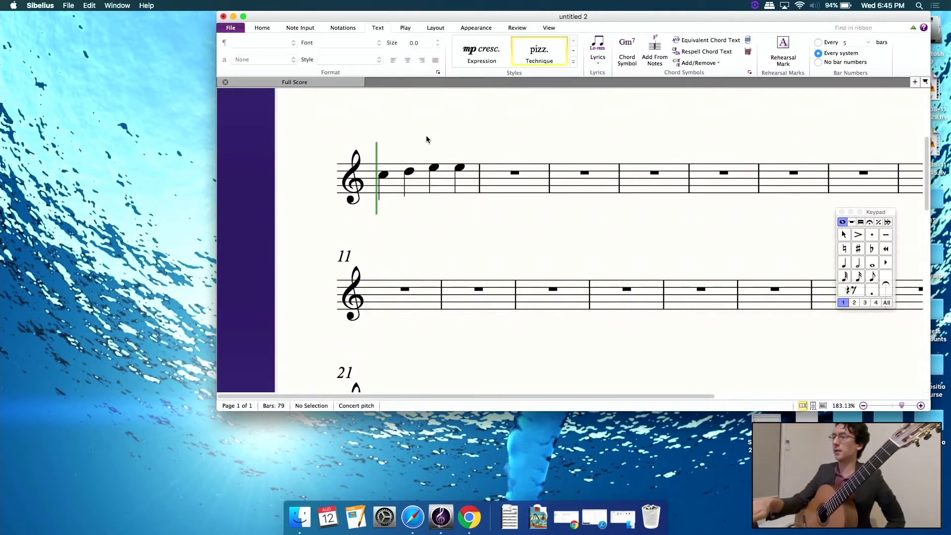
left_click(391, 142)
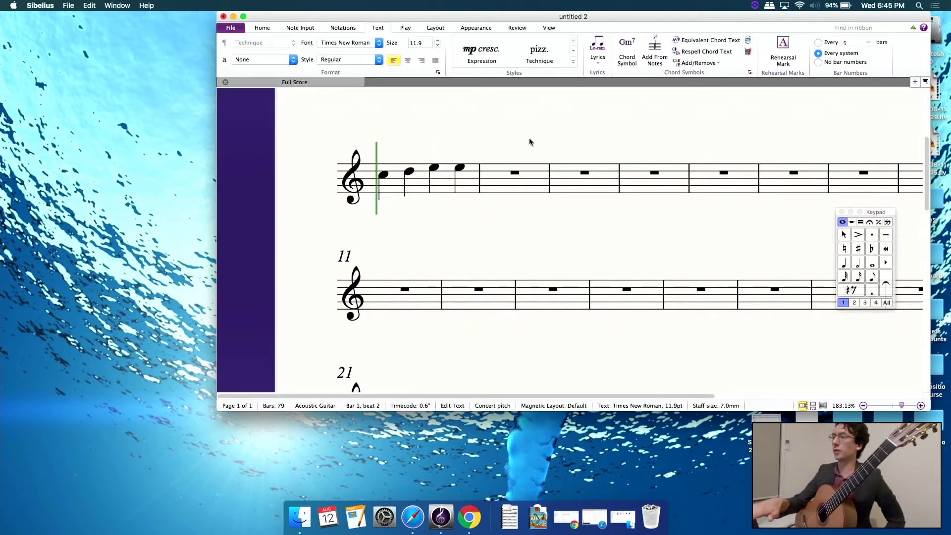
type("hghjjh")
key("BackSpace")
key("BackSpace")
key("BackSpace")
key("BackSpace")
key("BackSpace")
key("BackSpace")
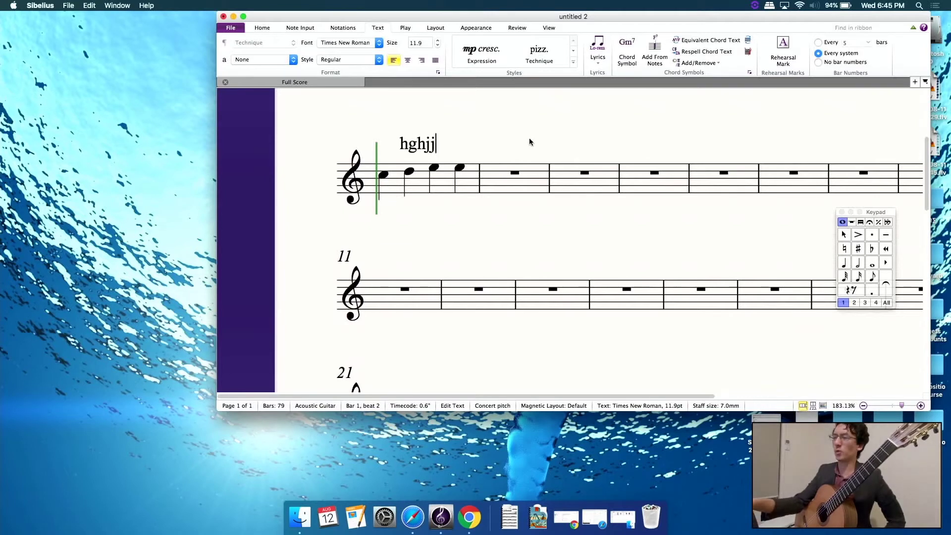
key("Escape")
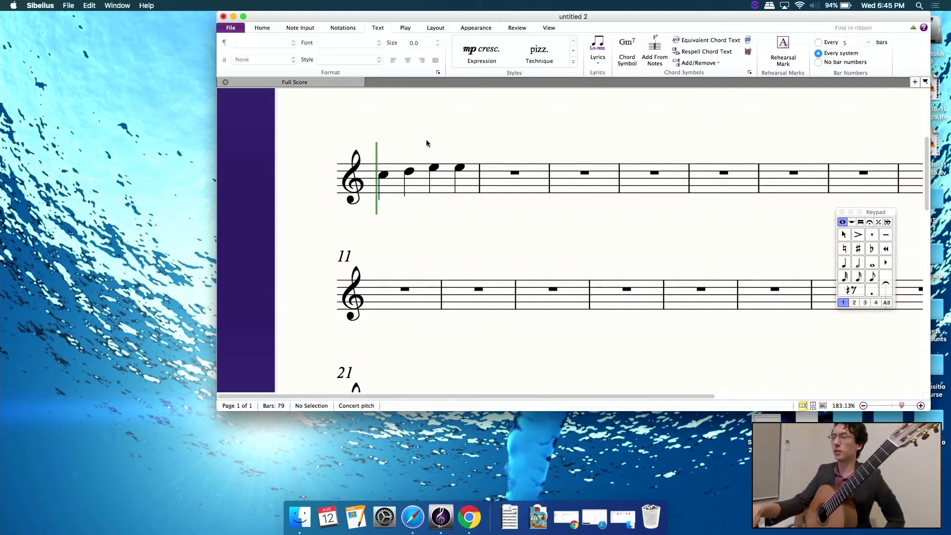
Step: Add the Technique text "pizz." above the first note of bar 1 and move it slightly up and to the right
key("super+t")
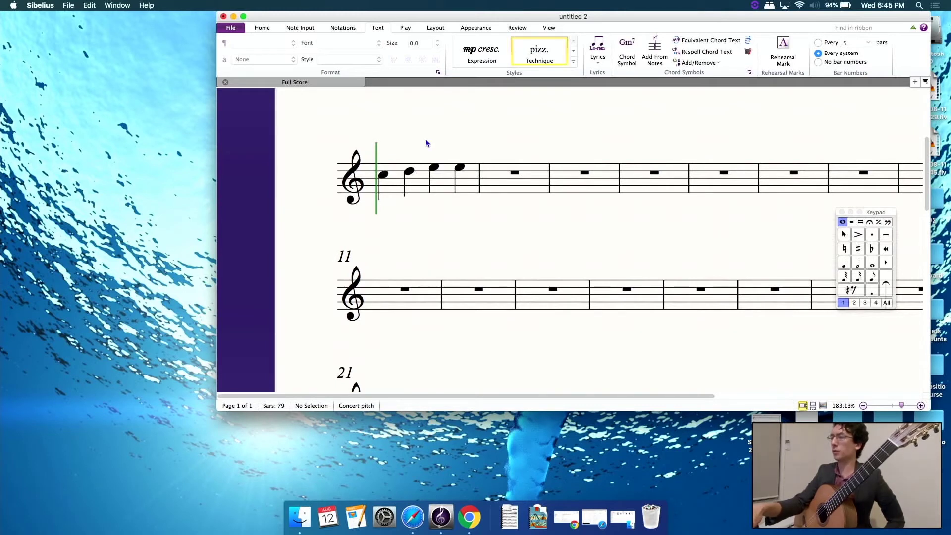
left_click(384, 148)
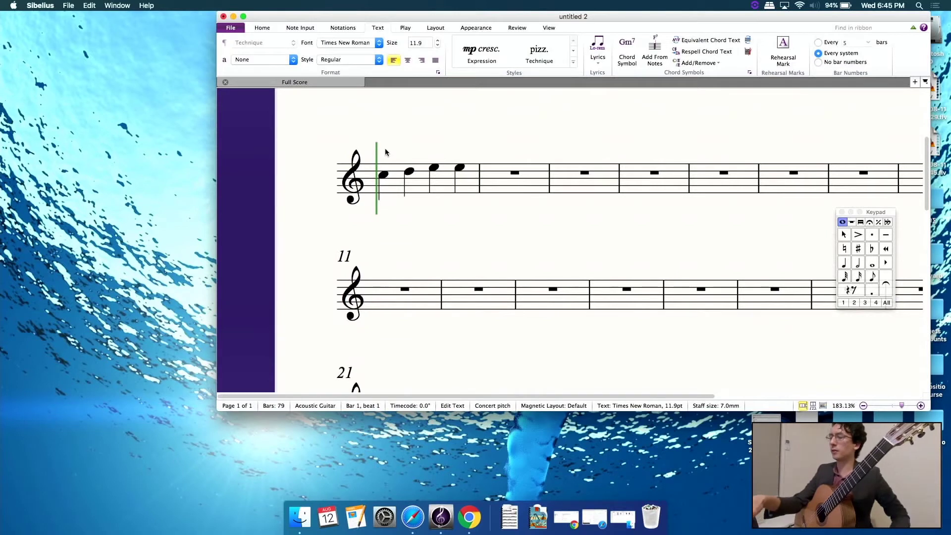
type("pizz.")
key("Escape")
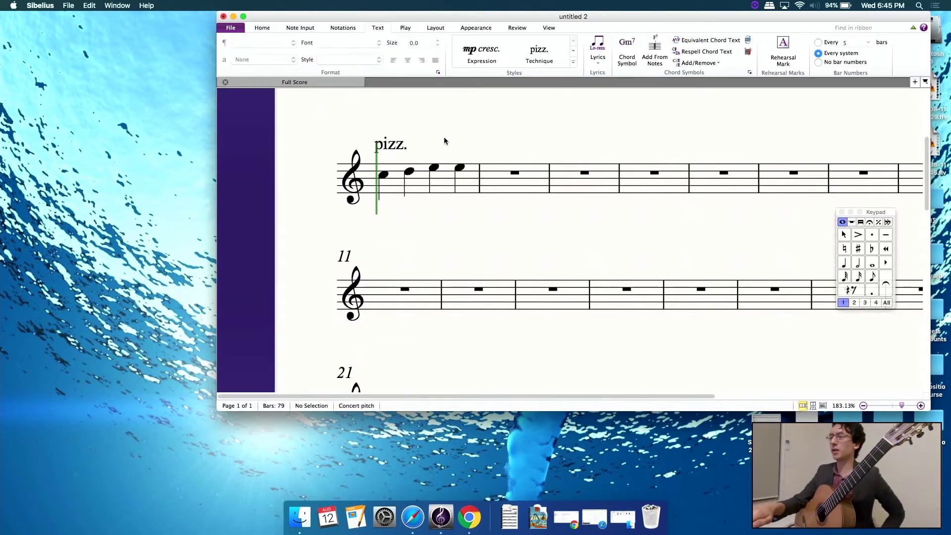
left_click_drag(396, 145, 405, 133)
left_click(439, 139)
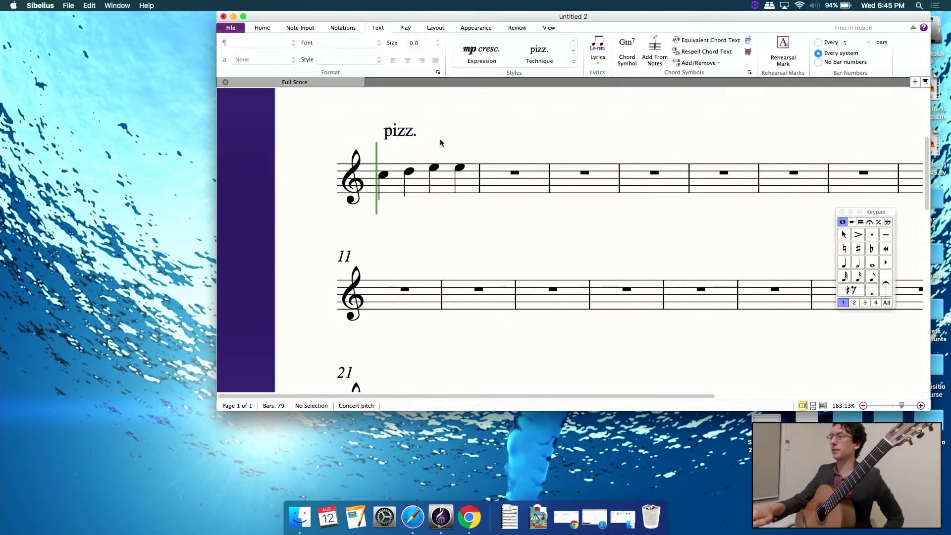
Step: Delete the "pizz." text above bar 1 and clear the selection
left_click(412, 133)
key("Delete")
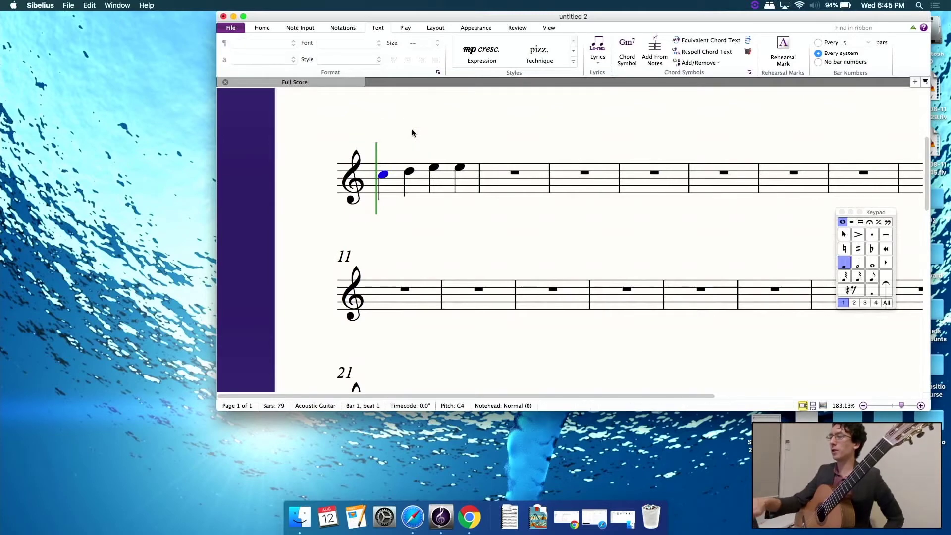
key("Escape")
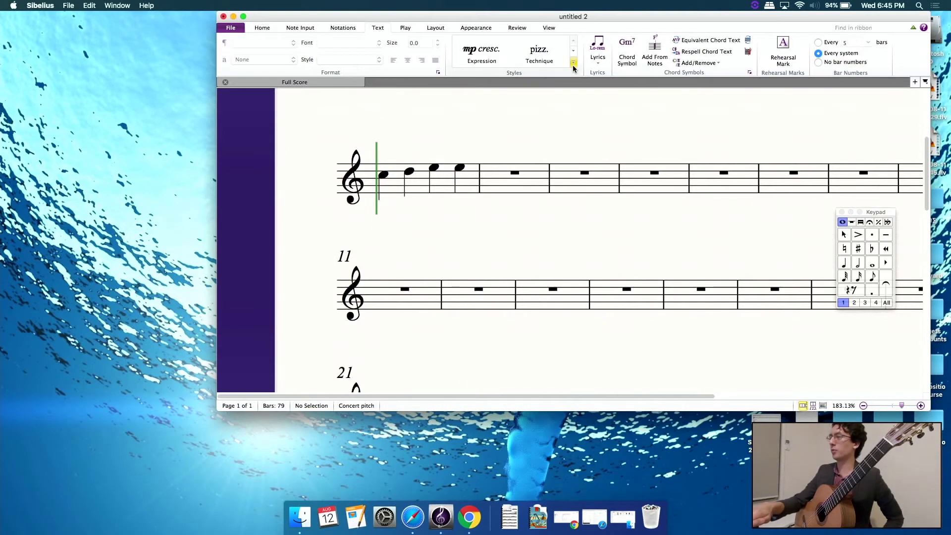
Step: Add the Title text "Sonata" centred above the score
left_click(573, 63)
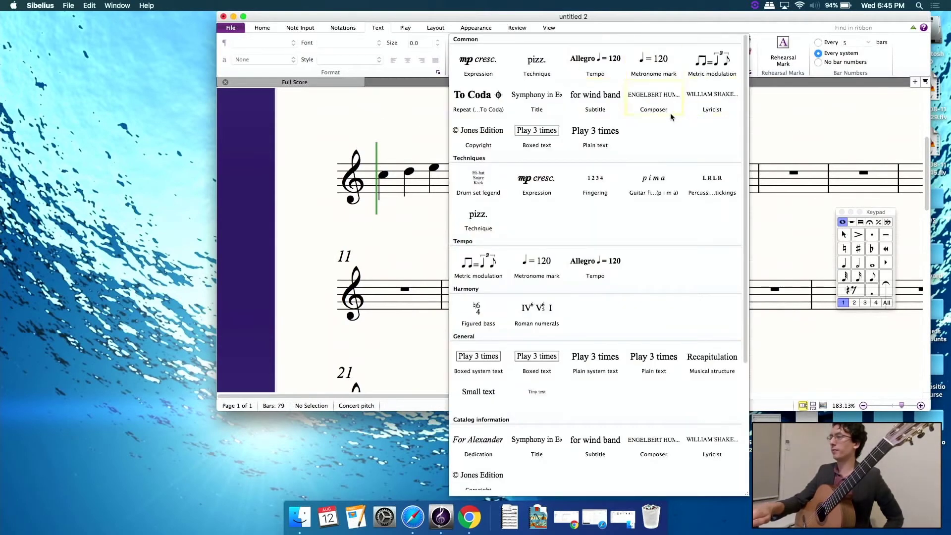
left_click(536, 99)
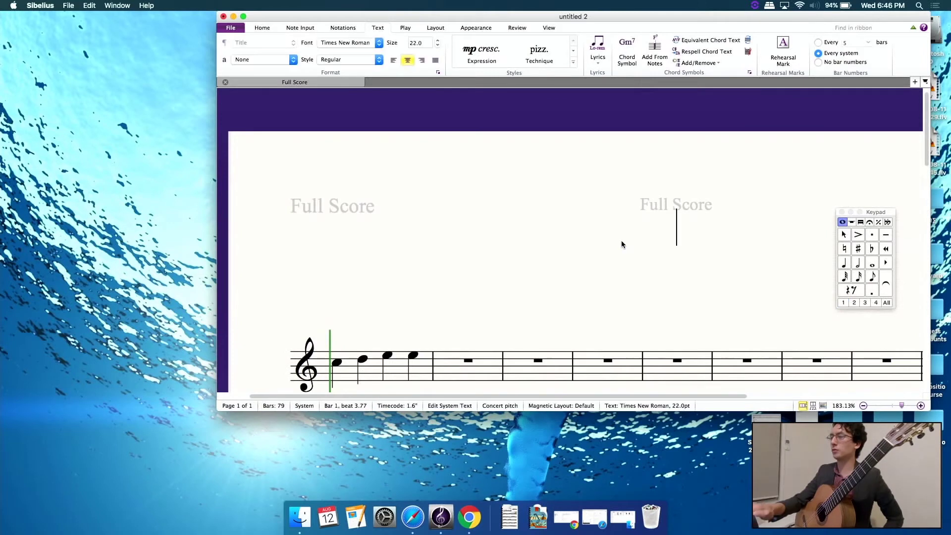
type("Sonata")
key("Escape")
scroll(627, 275, "down", 3)
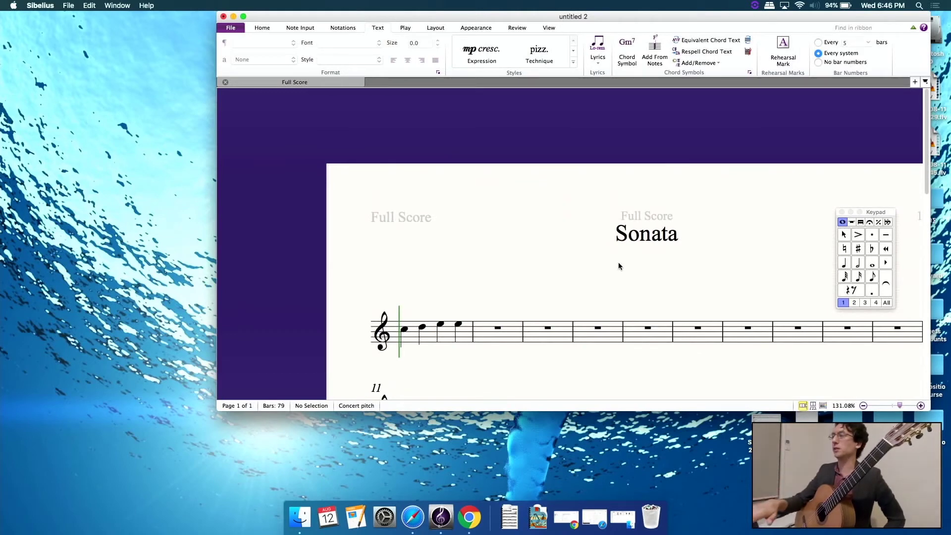
Step: Examine the gallery of text styles, from common and technique to catalog and title-page styles, along with the notation lines, symbols and layout options
left_click(573, 63)
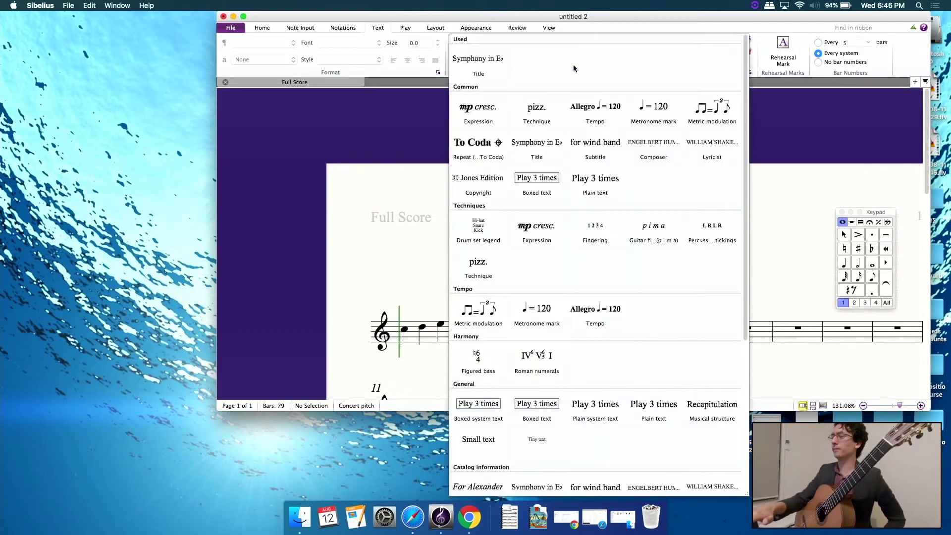
scroll(572, 175, "down", 5)
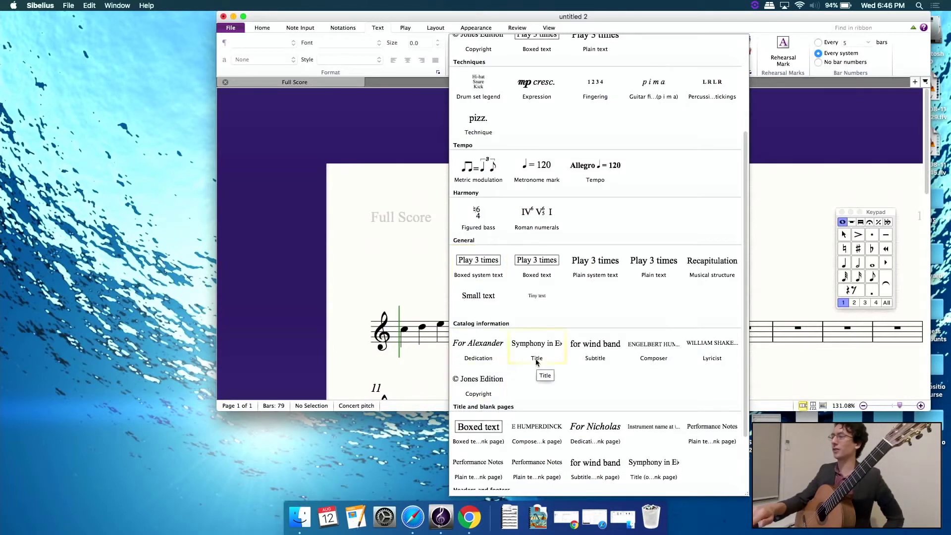
scroll(536, 362, "up", 5)
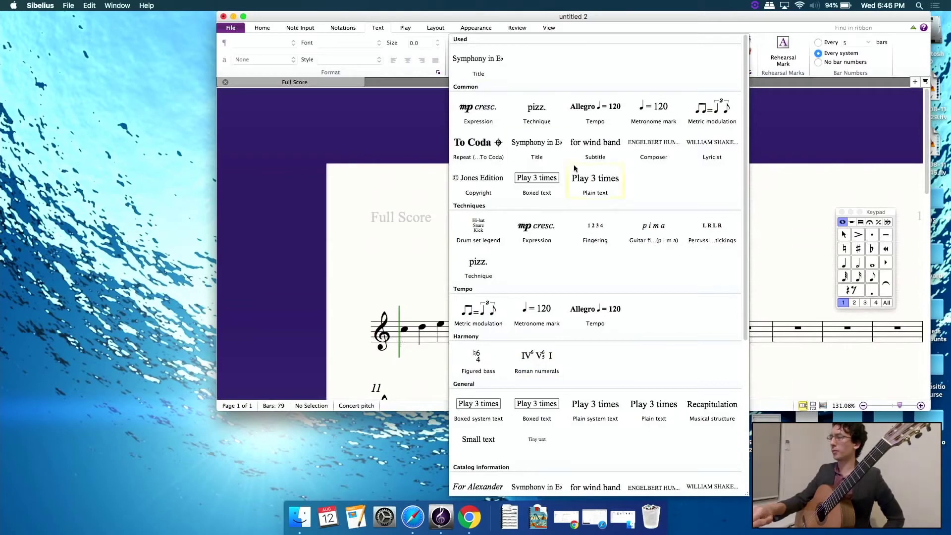
left_click(381, 31)
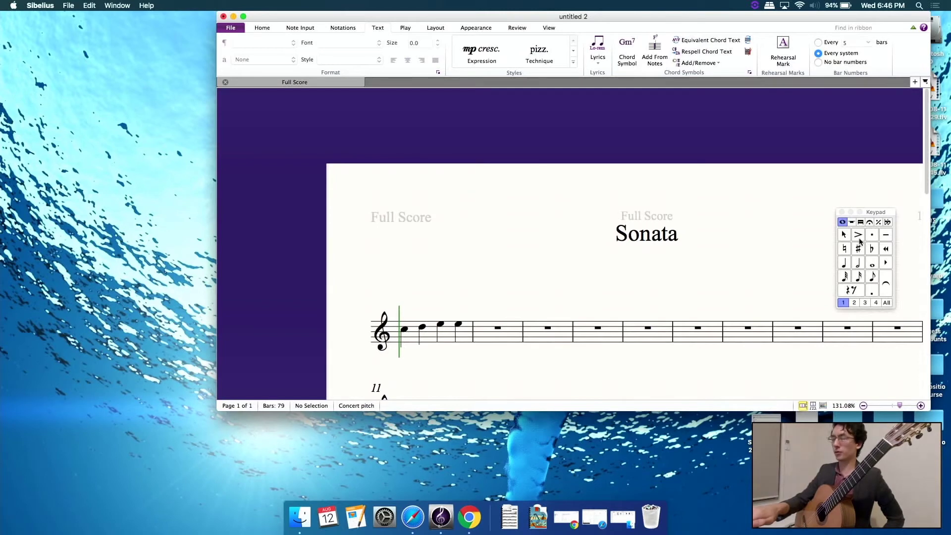
left_click(341, 28)
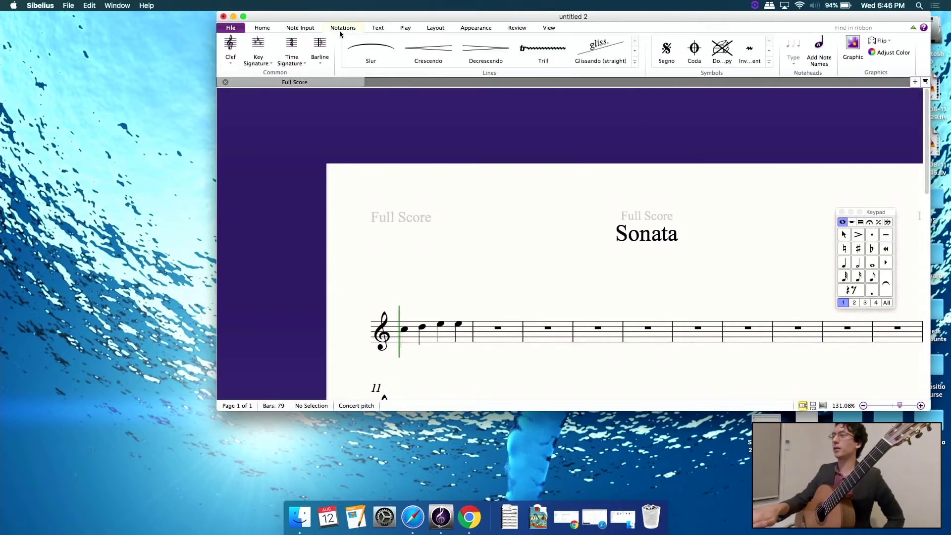
left_click(769, 62)
left_click(445, 36)
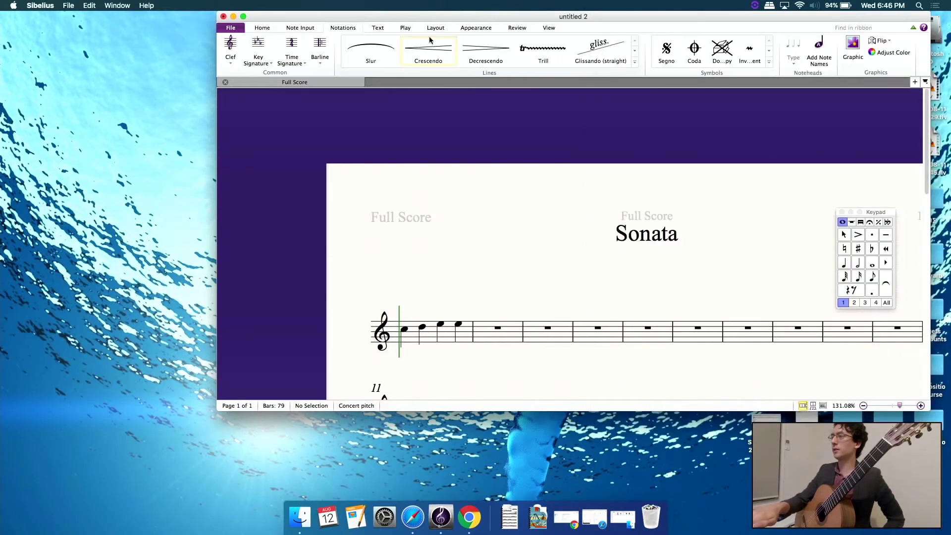
left_click(378, 28)
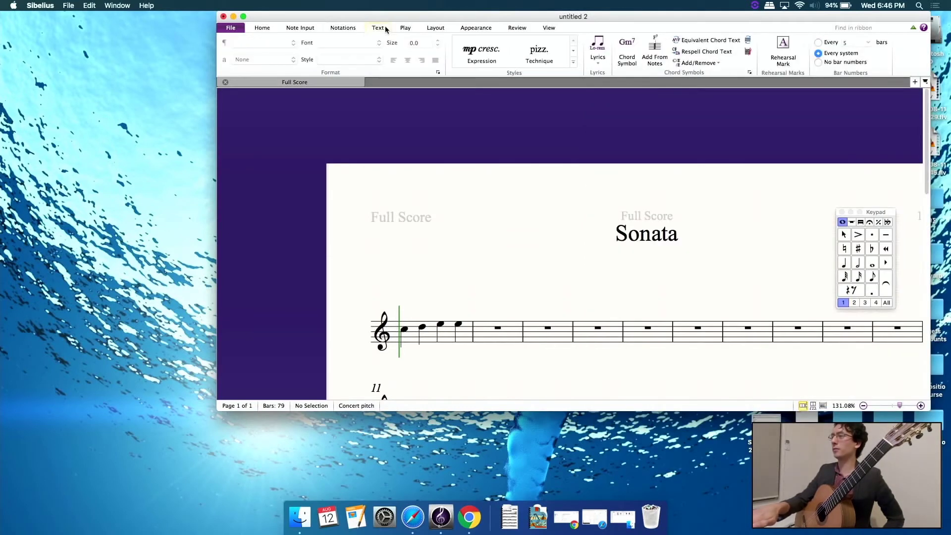
left_click(574, 66)
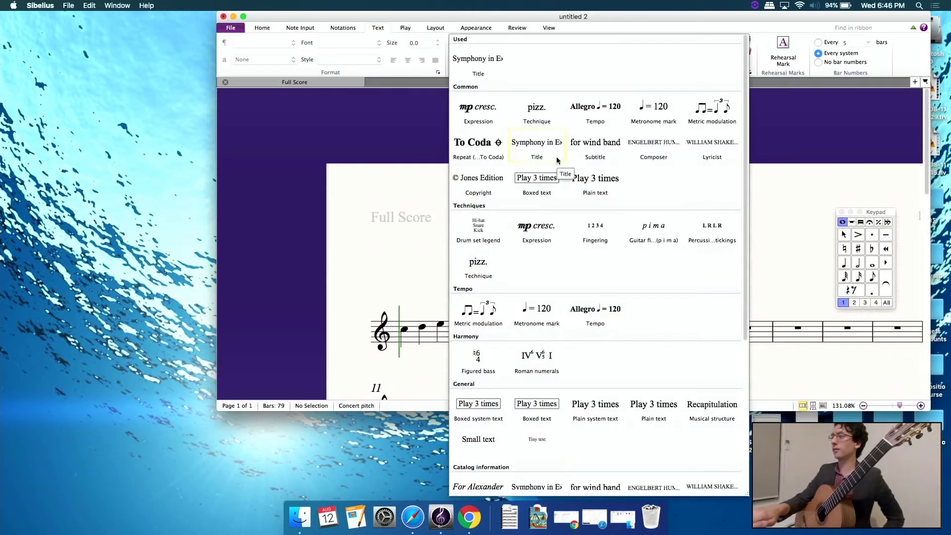
scroll(557, 158, "down", 5)
scroll(556, 157, "up", 5)
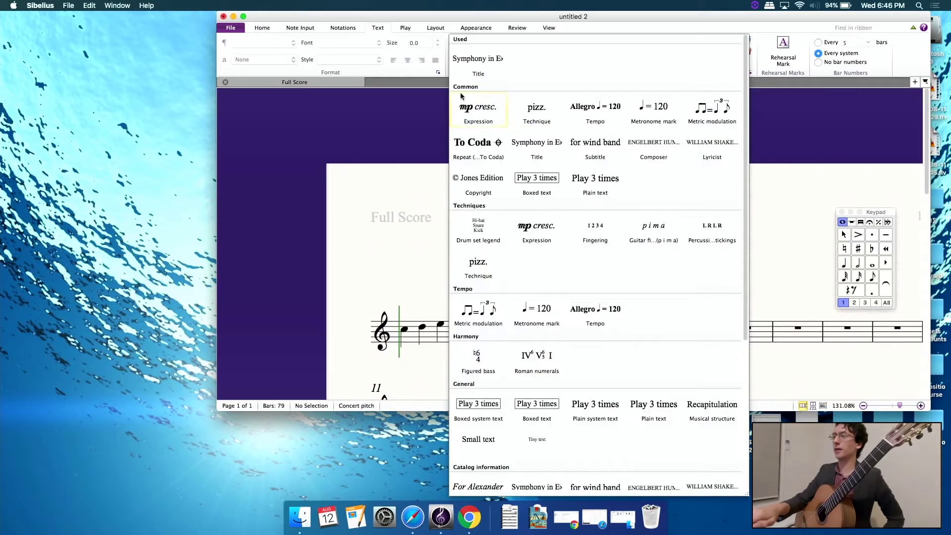
left_click(389, 36)
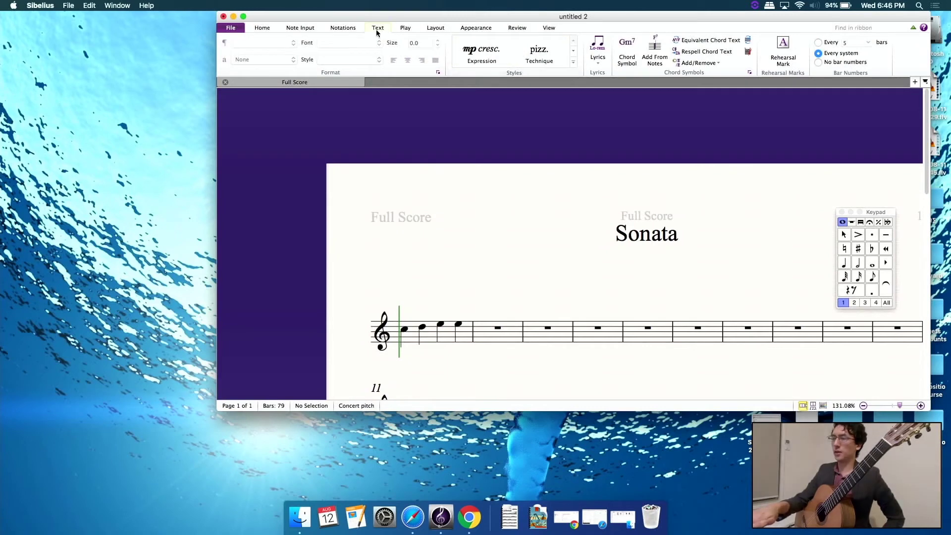
left_click(574, 63)
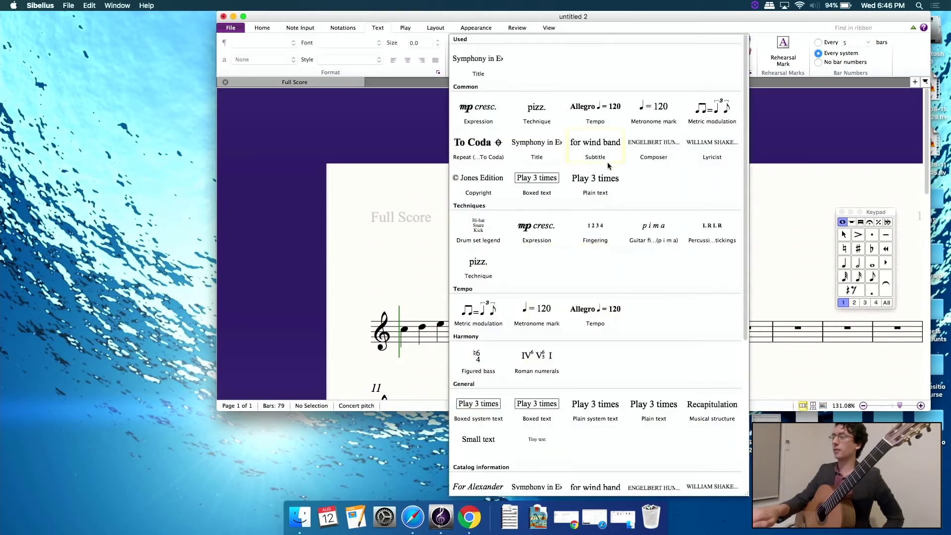
left_click(434, 29)
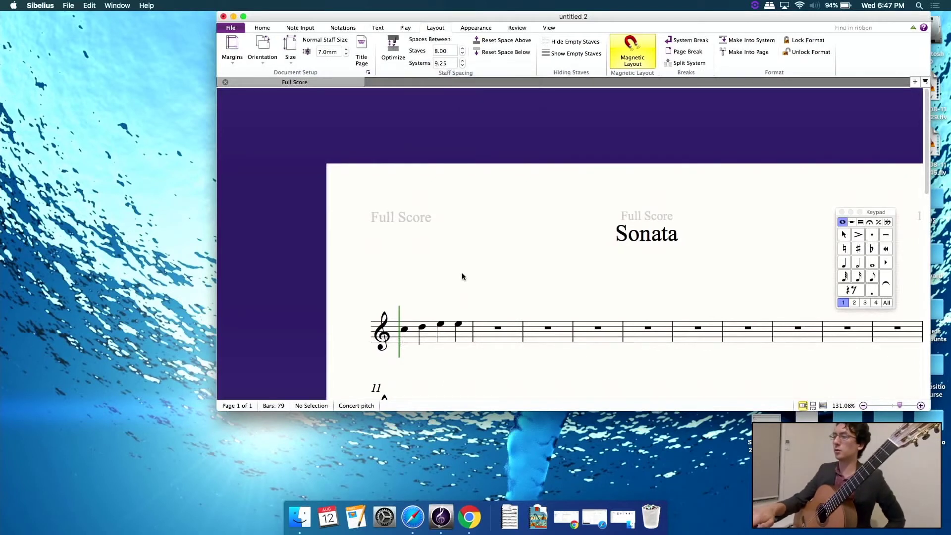
Step: Add the Technique text "dynamics" above bar 2
left_click(541, 306)
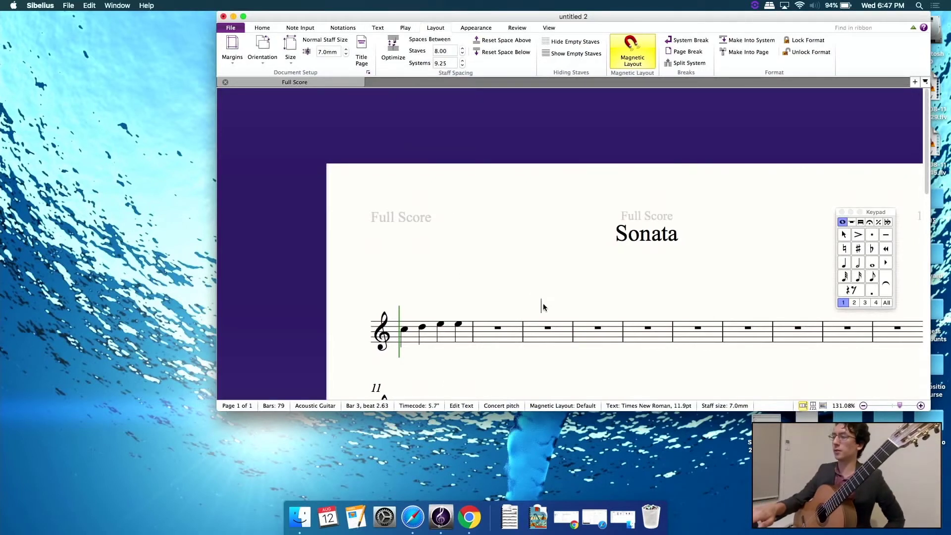
key("Escape")
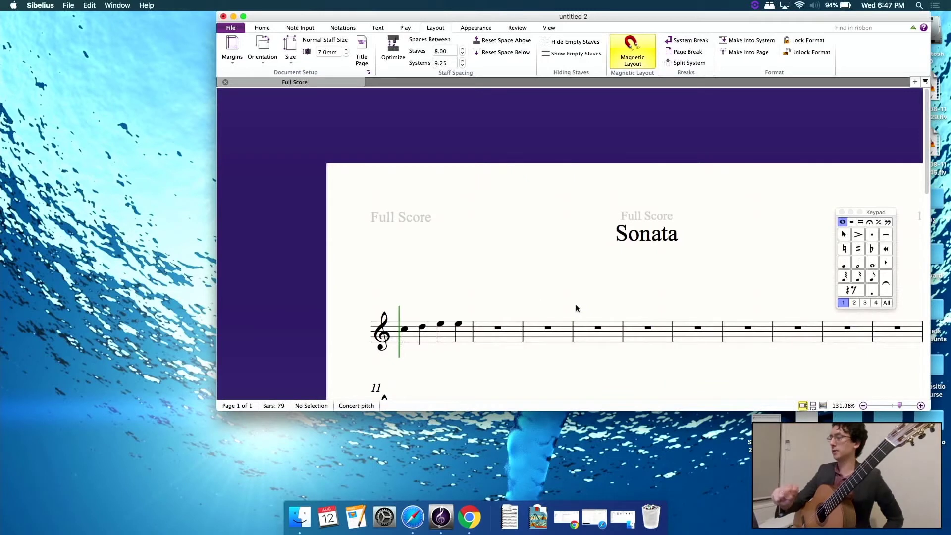
left_click(379, 28)
key("super+c")
left_click(631, 232)
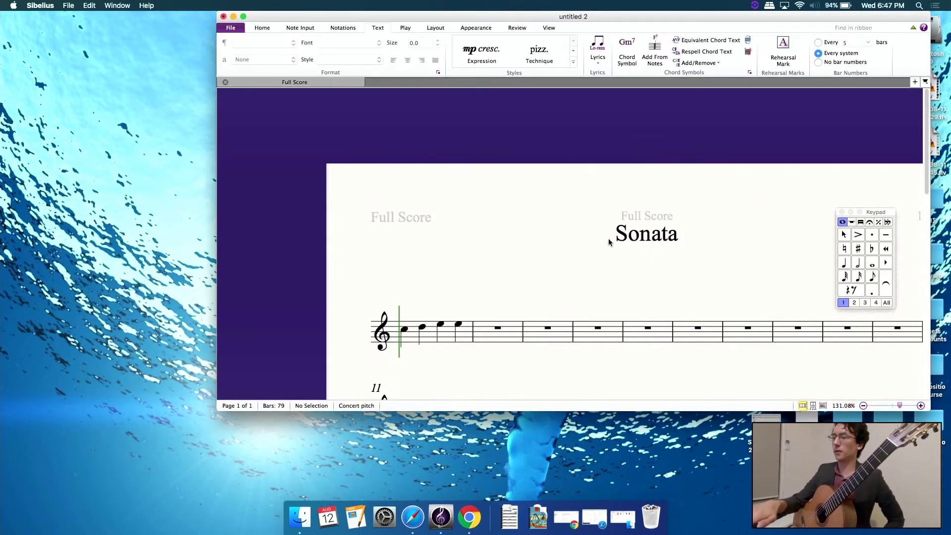
key("super+t")
left_click(493, 308)
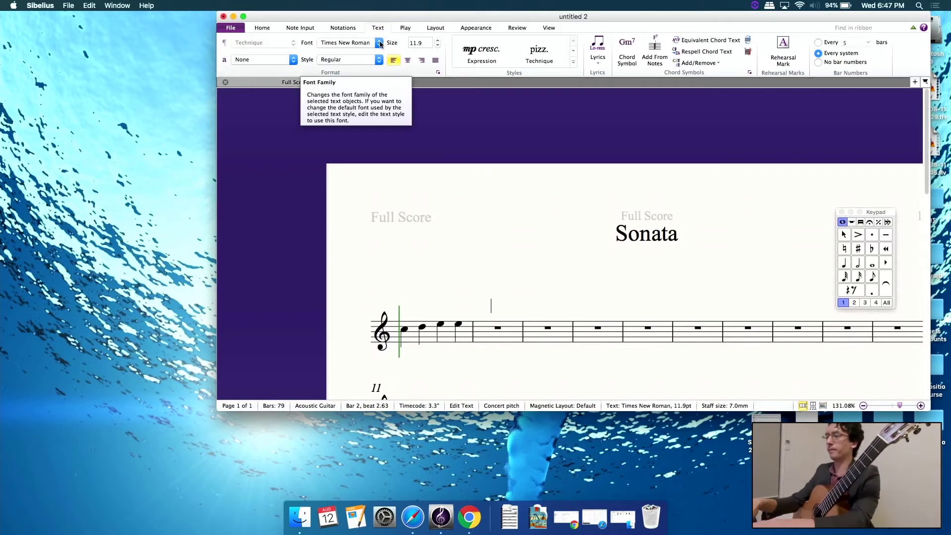
type("dynamics")
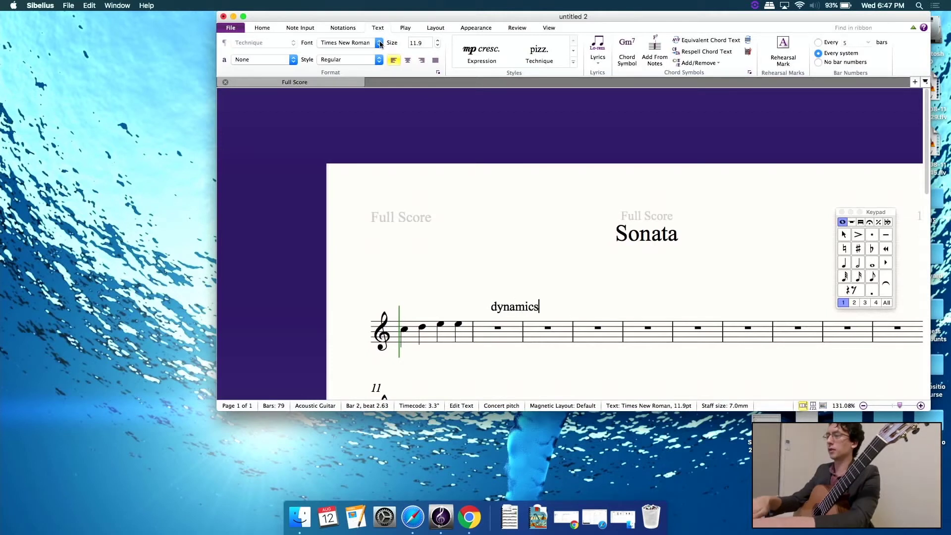
key("Escape")
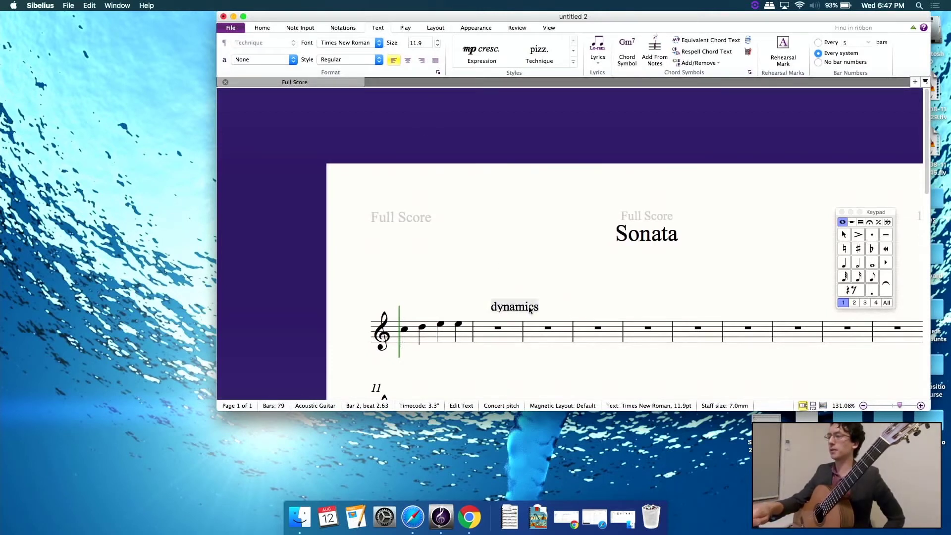
Step: Set the "dynamics" text to size 9.9 in Bold Italic style
left_click(378, 41)
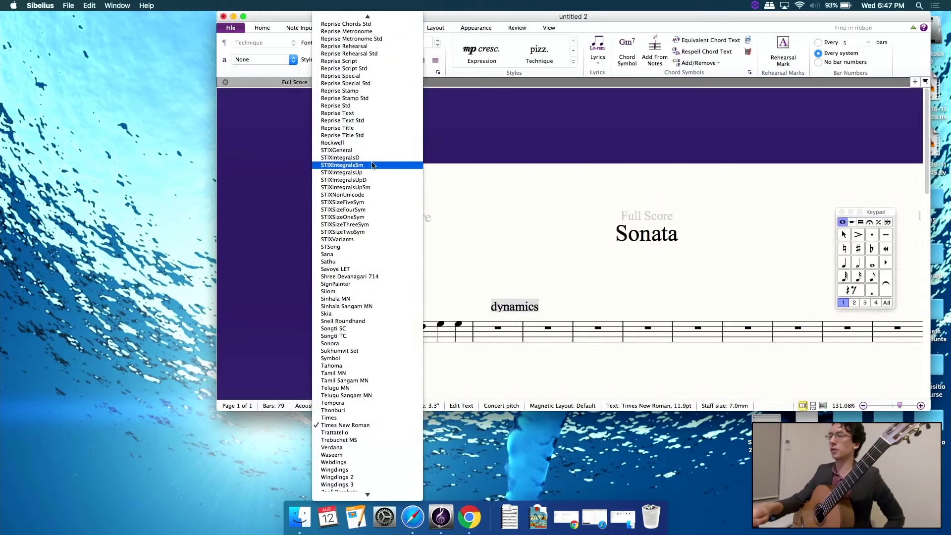
left_click(440, 52)
left_click(438, 46)
left_click(437, 46)
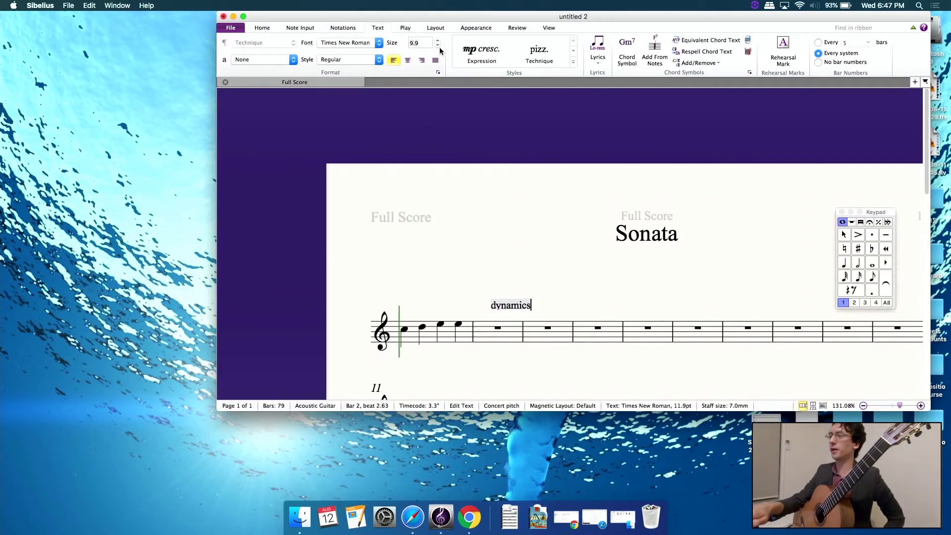
left_click(343, 60)
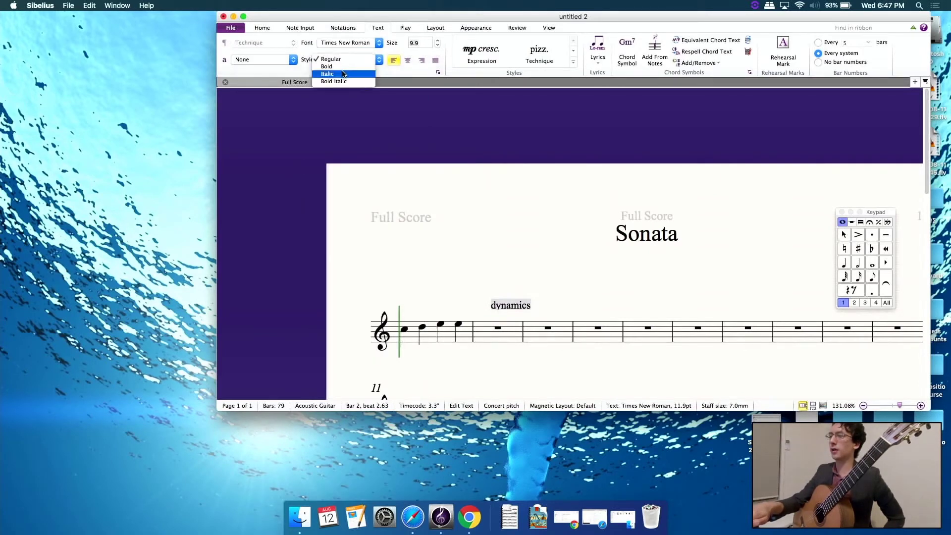
left_click(333, 81)
left_click(469, 229)
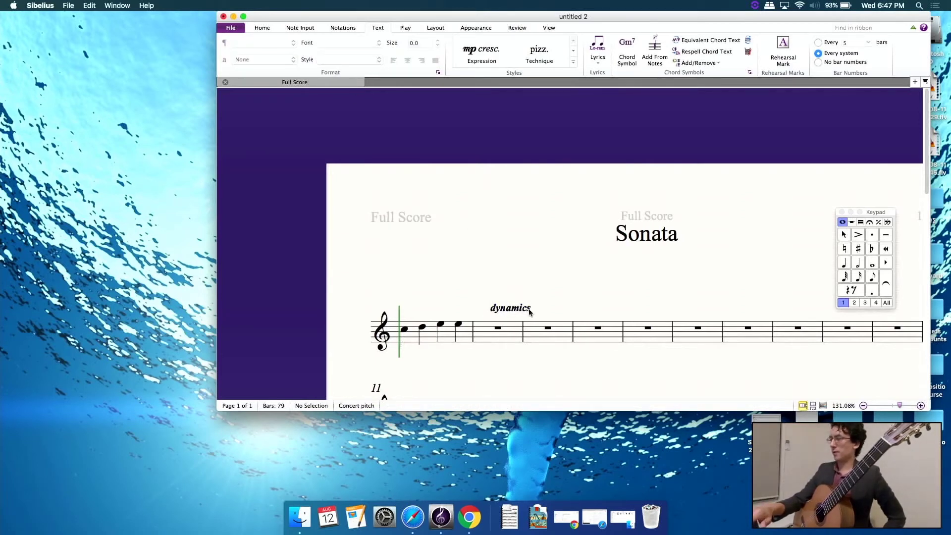
Step: Move the "dynamics" text above the first note of bar 1 and clear the selection
left_click_drag(524, 311, 429, 294)
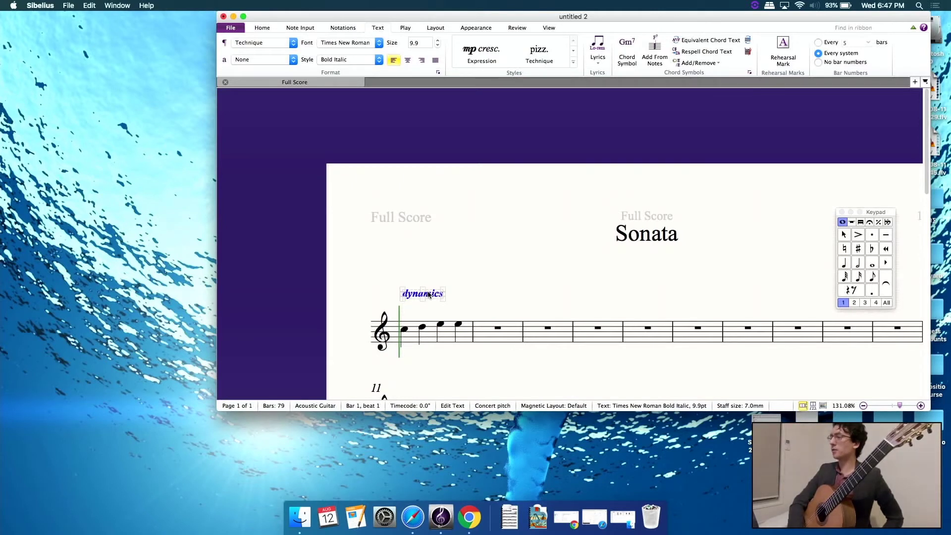
scroll(510, 295, "down", 3)
scroll(510, 294, "down", 1)
scroll(510, 295, "down", 3)
left_click(540, 179)
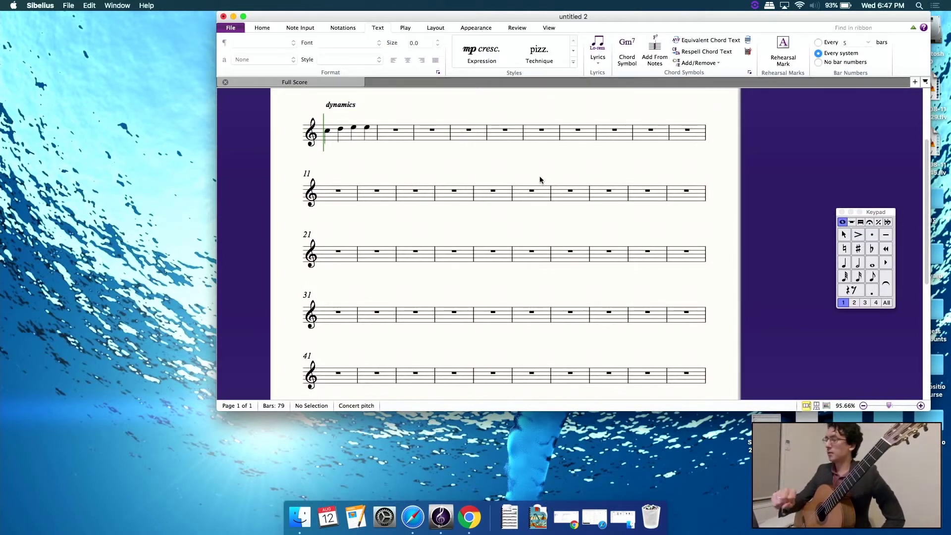
scroll(489, 162, "up", 4)
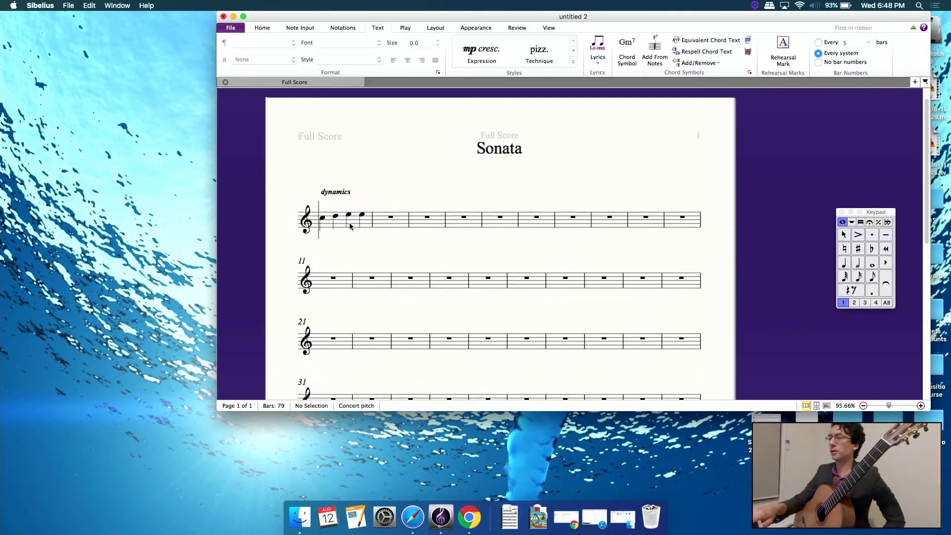
Step: Try selecting single bars of the first staff in turn, up to bar 4, and clear the selection
left_click(349, 225)
scroll(354, 215, "down", 1)
left_click(376, 202)
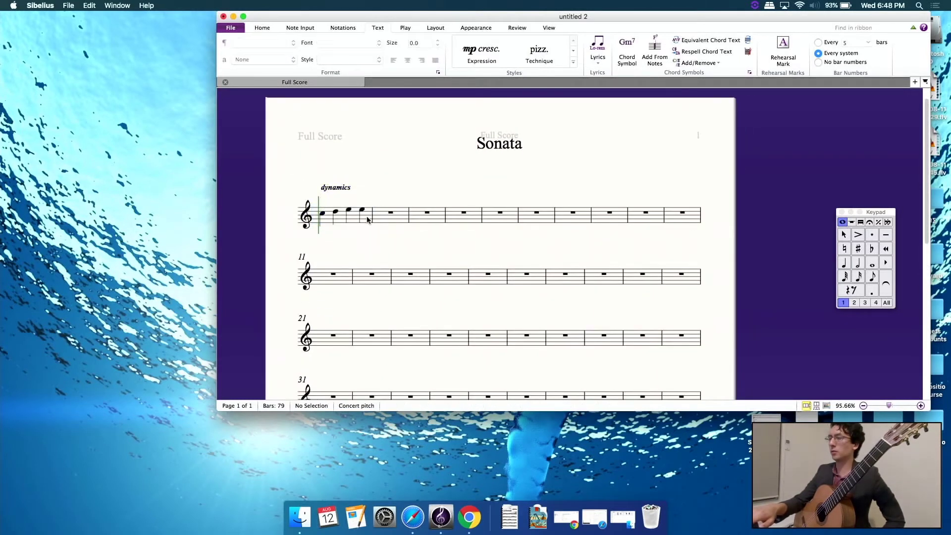
left_click(368, 219)
left_click(391, 221)
left_click(424, 221)
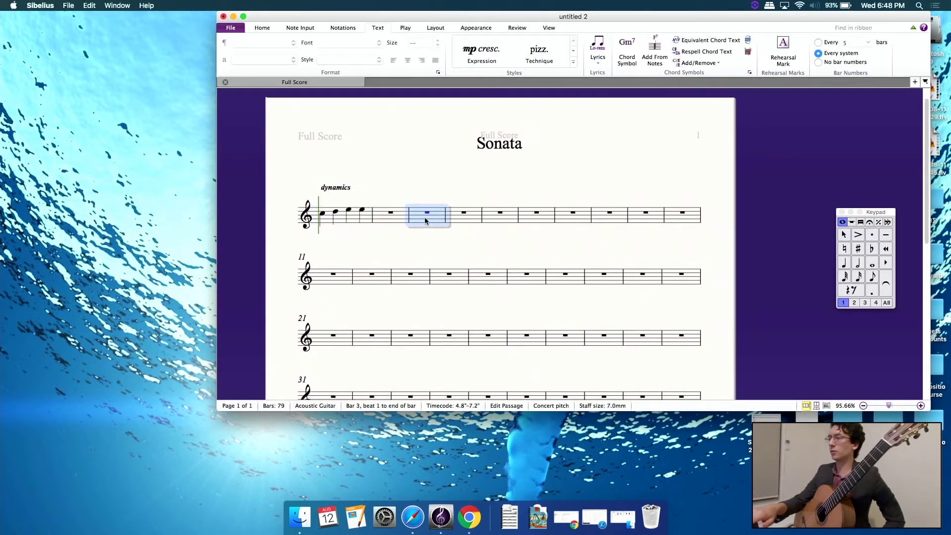
left_click(469, 221)
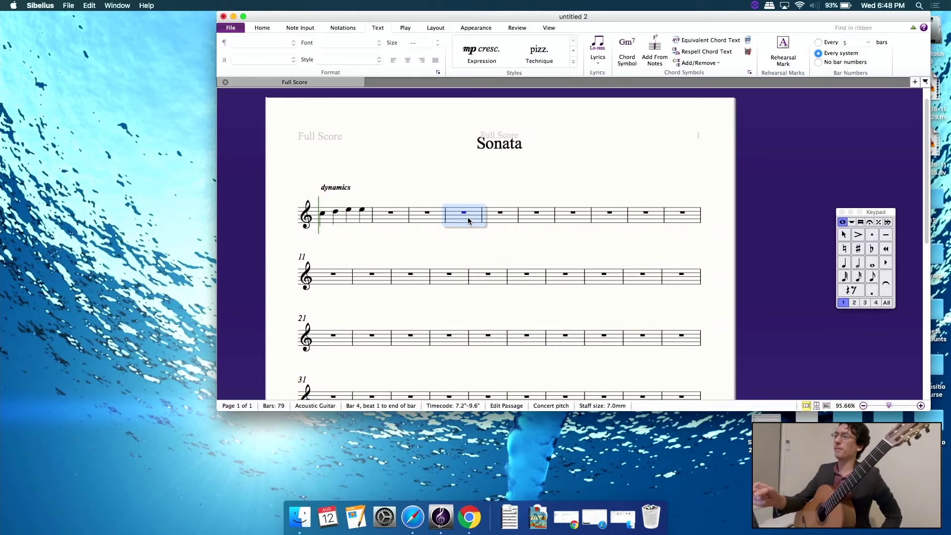
key("Escape")
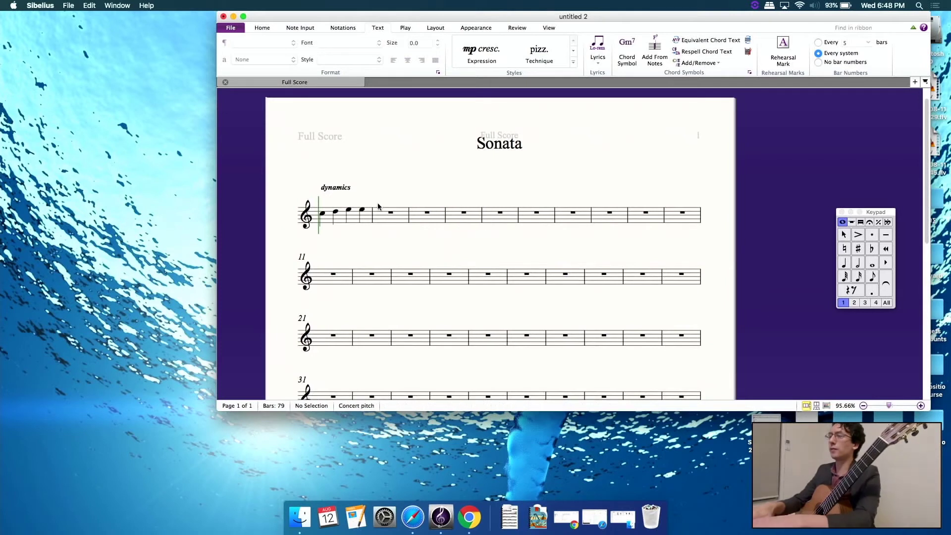
Step: Try selecting bar 1 alone and as the start of a passage of the first staff, and clear the selection
left_click(352, 218)
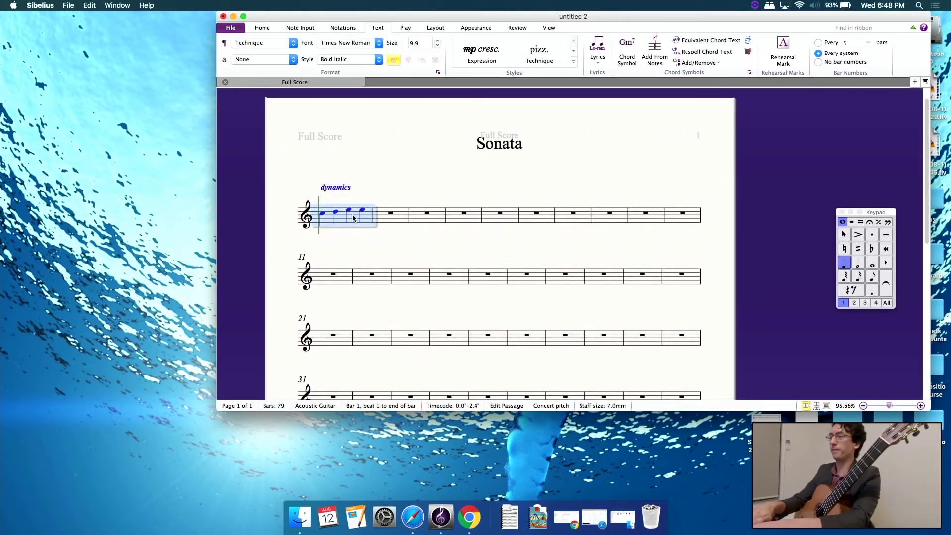
key("Escape")
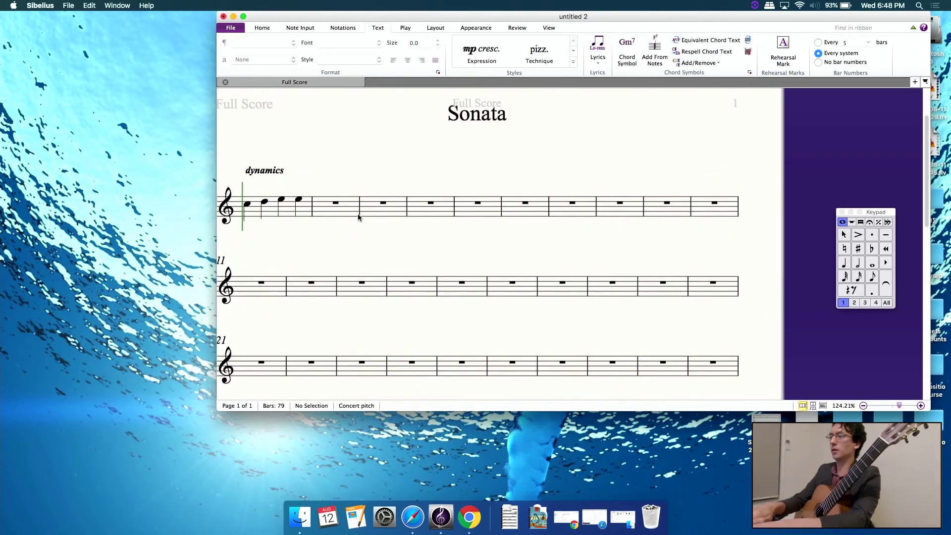
scroll(357, 213, "up", 3)
left_click(399, 200)
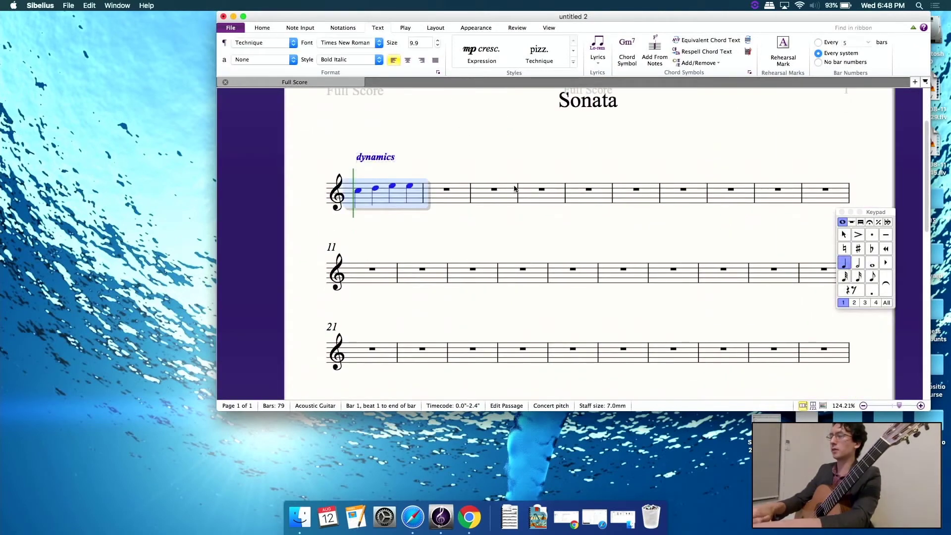
left_click(541, 200, "shift")
left_click(519, 235)
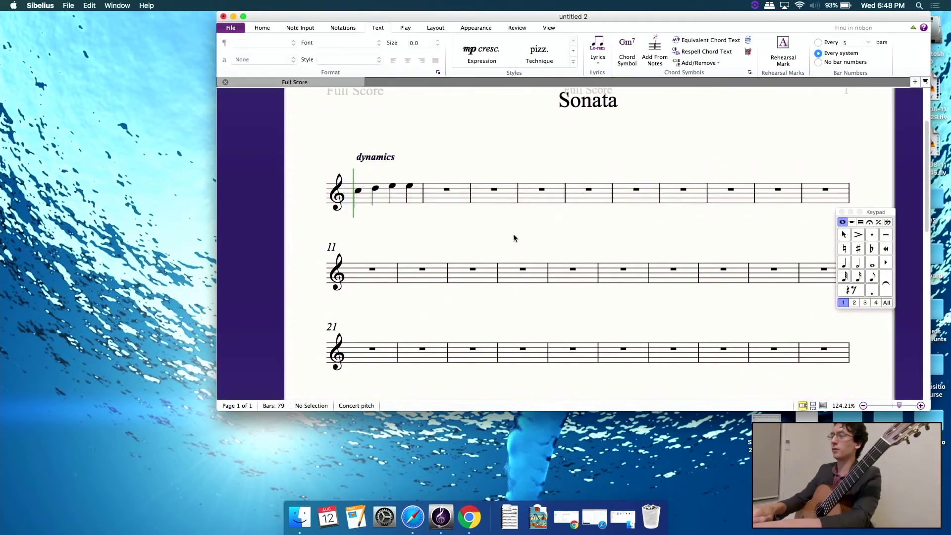
Step: Select bars 1 to 4 as a passage, make them into one system and clear the selection
left_click(399, 199)
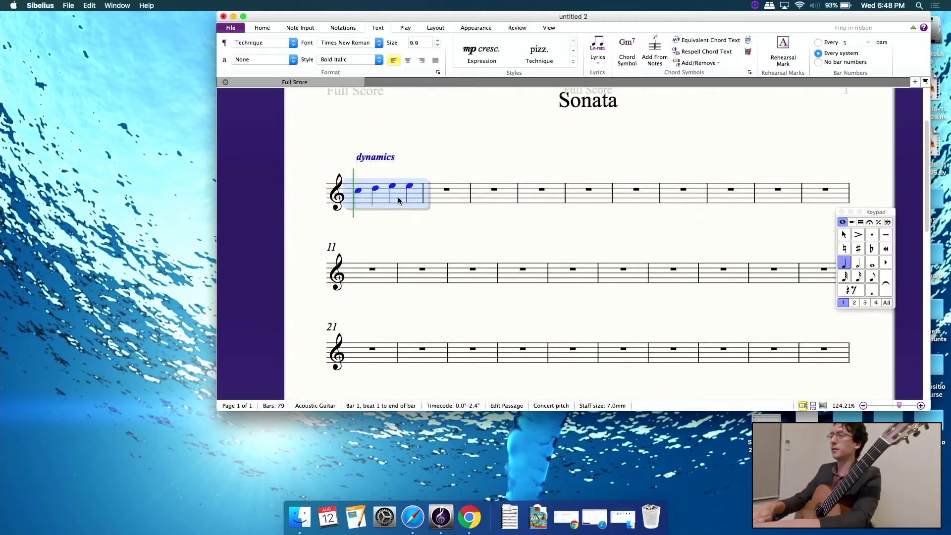
left_click(549, 195, "shift")
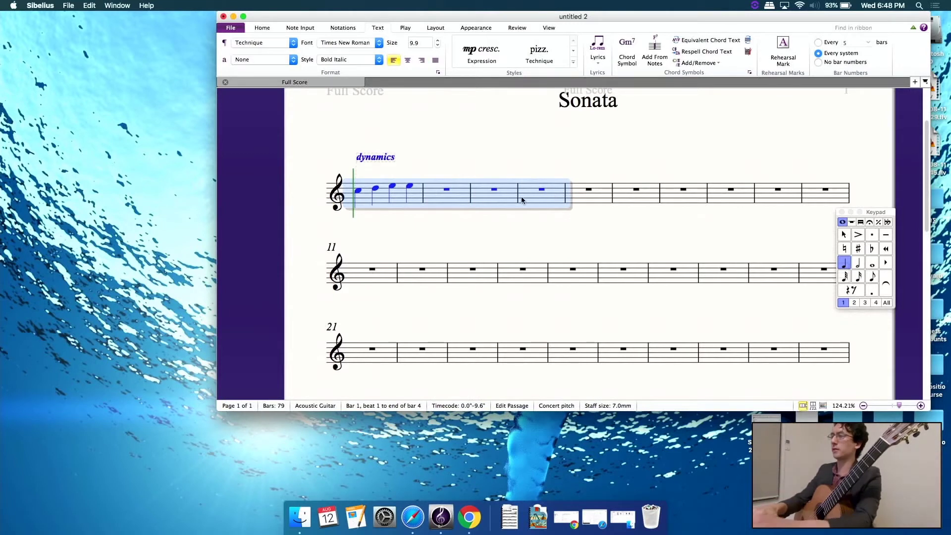
left_click(439, 31)
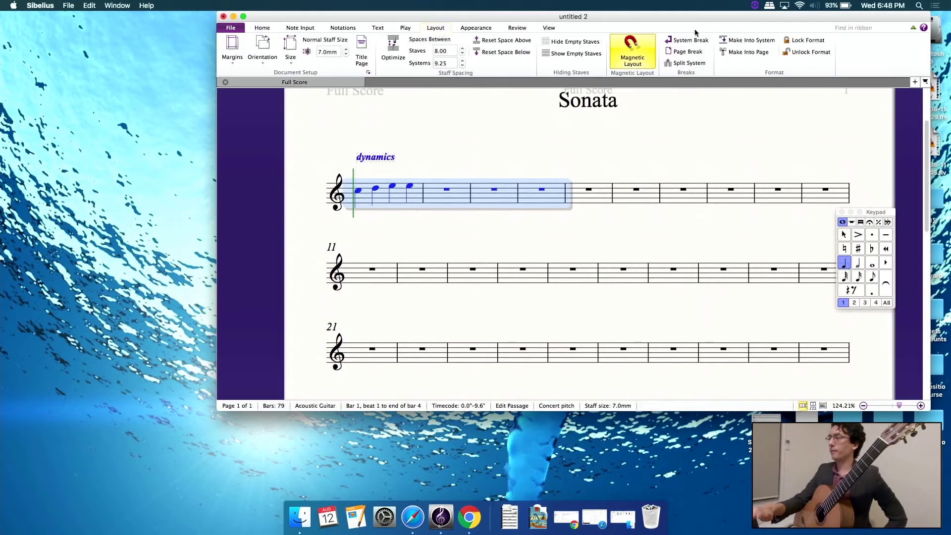
left_click(748, 42)
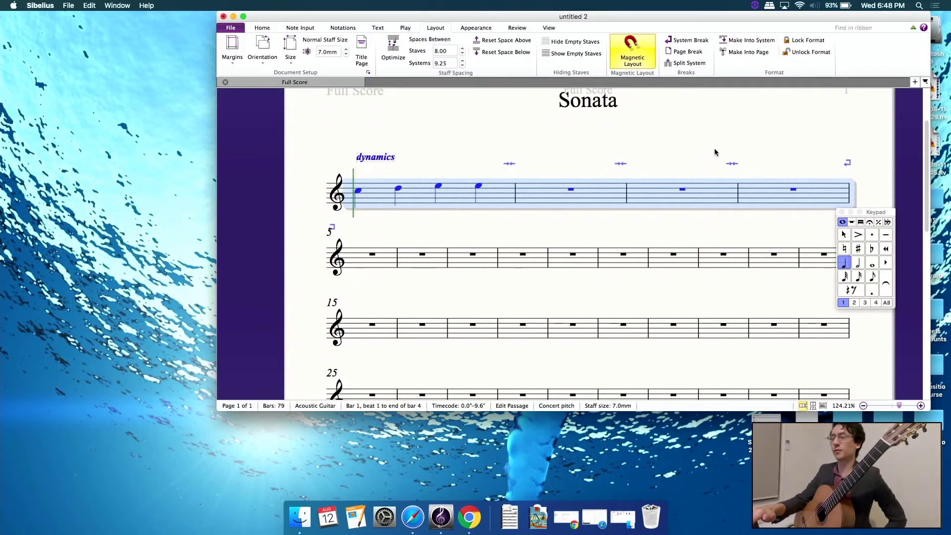
scroll(714, 153, "down", 2)
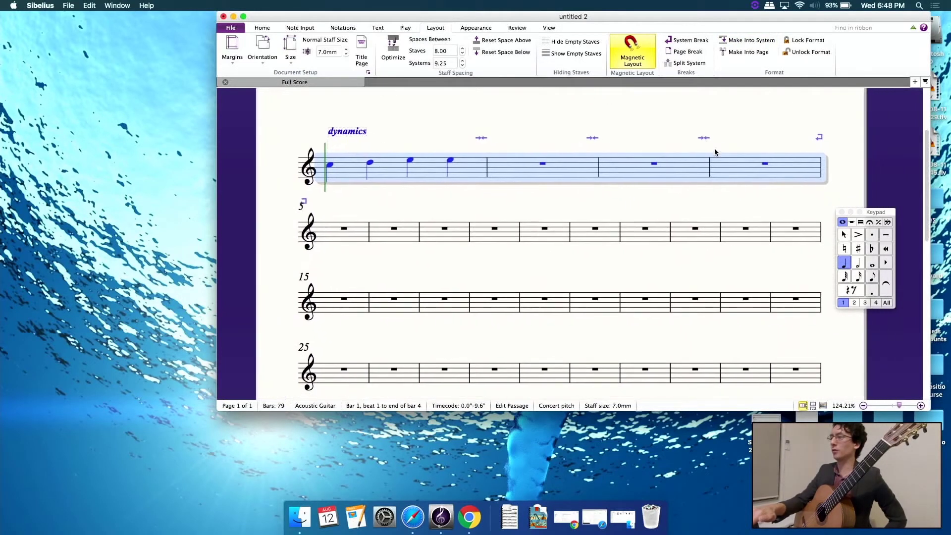
key("Escape")
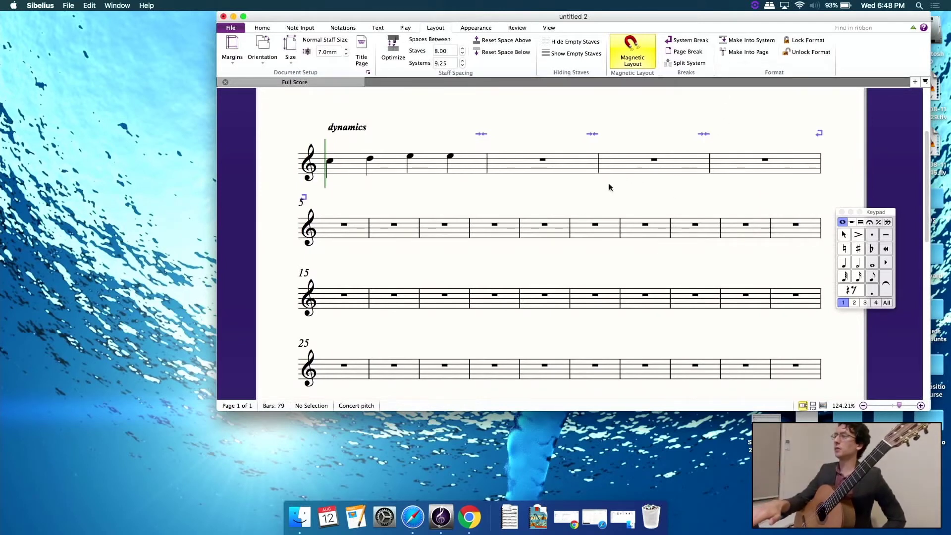
Step: Try selecting the passage from bar 1 to bar 44 across several systems, and clear the selection
scroll(609, 186, "down", 3)
scroll(609, 187, "down", 5)
scroll(609, 186, "down", 3)
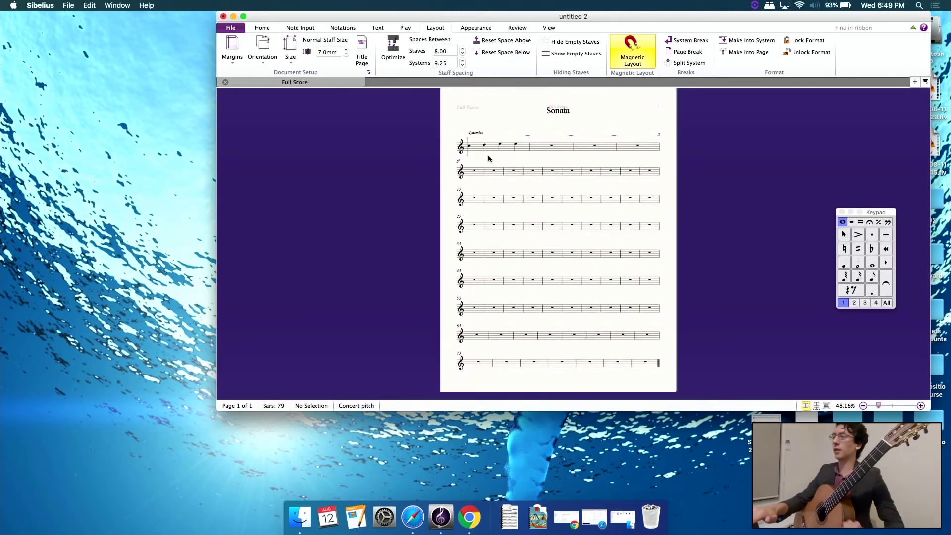
scroll(489, 154, "up", 4)
left_click(457, 139)
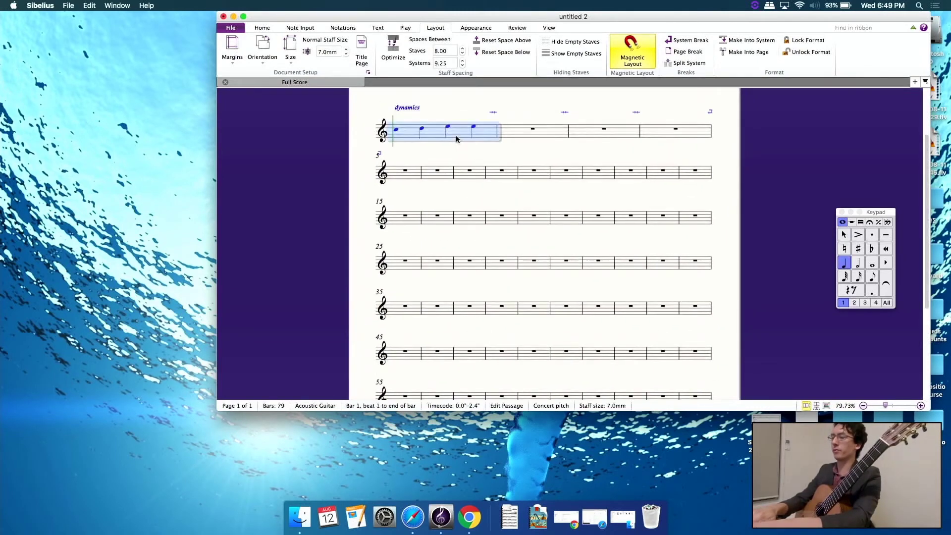
left_click(705, 311, "shift")
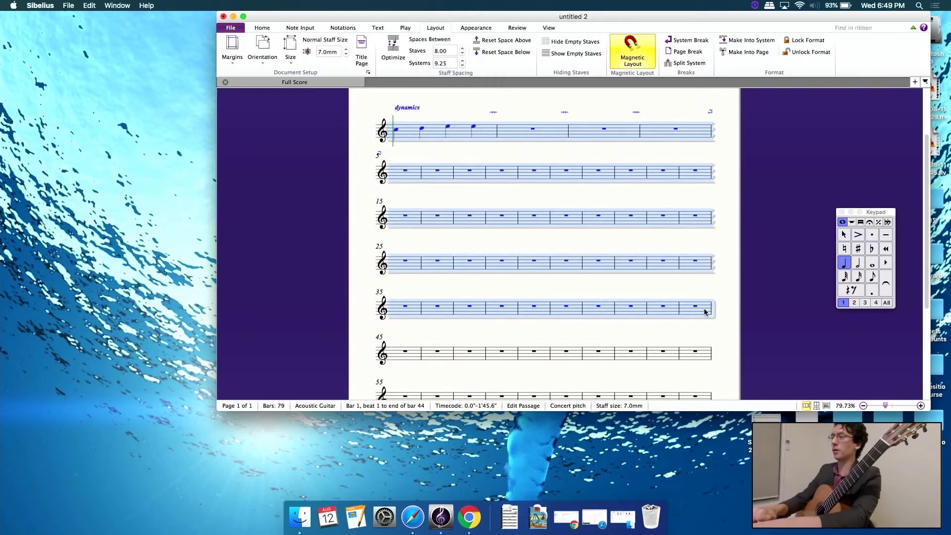
left_click(726, 245)
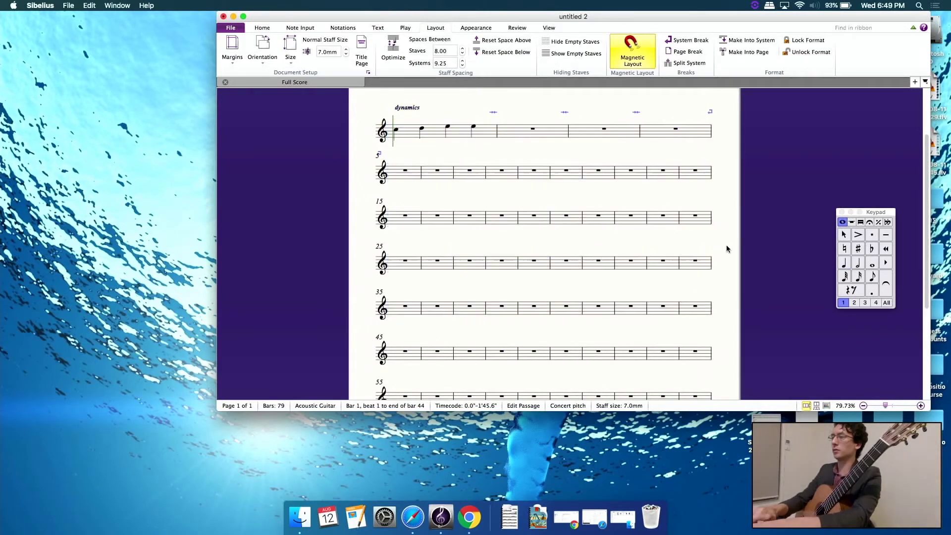
Step: Select bars 1 to 34 by extending the passage system by system, make them into one page and clear the selection
left_click(495, 137)
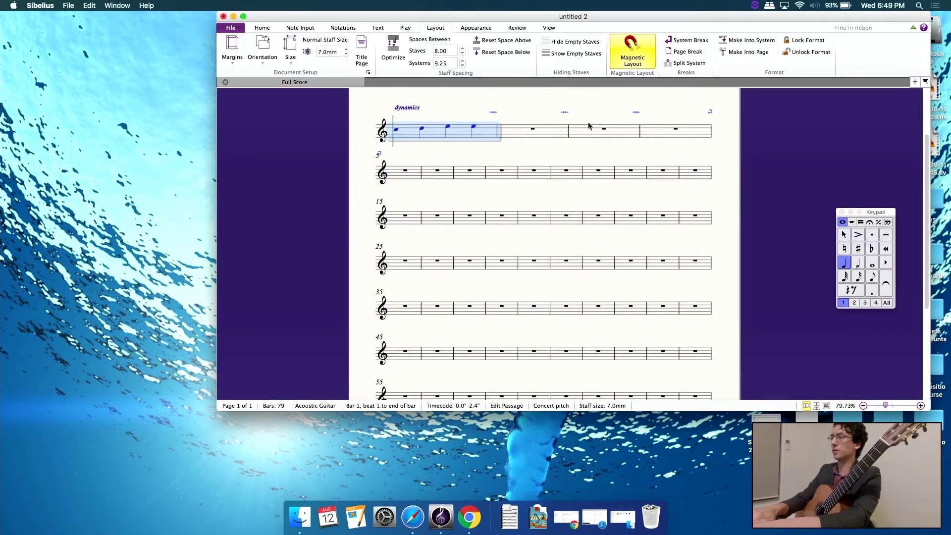
left_click(690, 128, "shift")
left_click(706, 173, "shift")
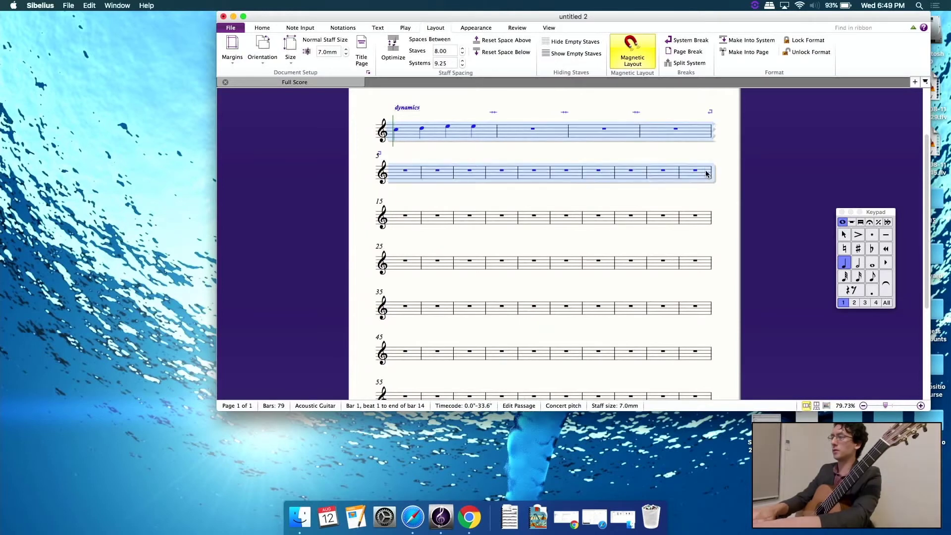
left_click(705, 220, "shift")
left_click(705, 263, "shift")
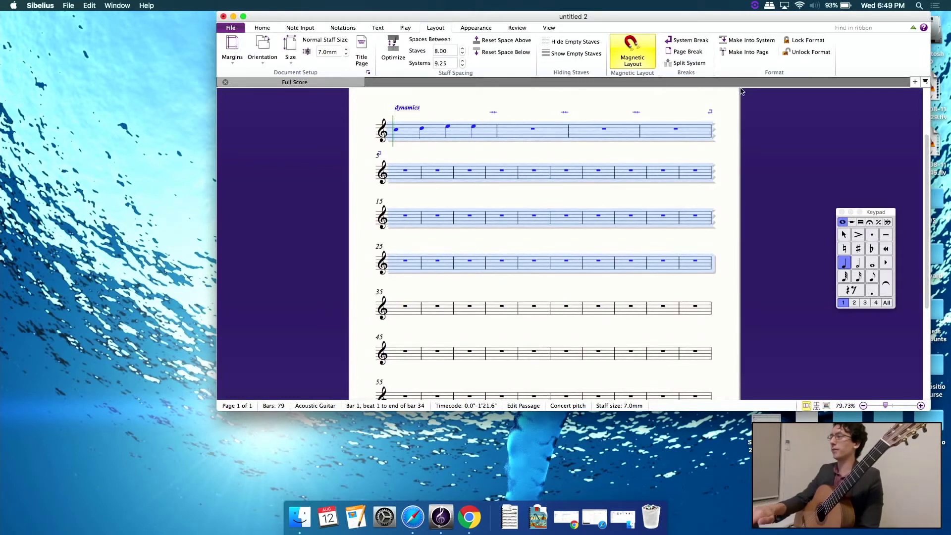
left_click(747, 53)
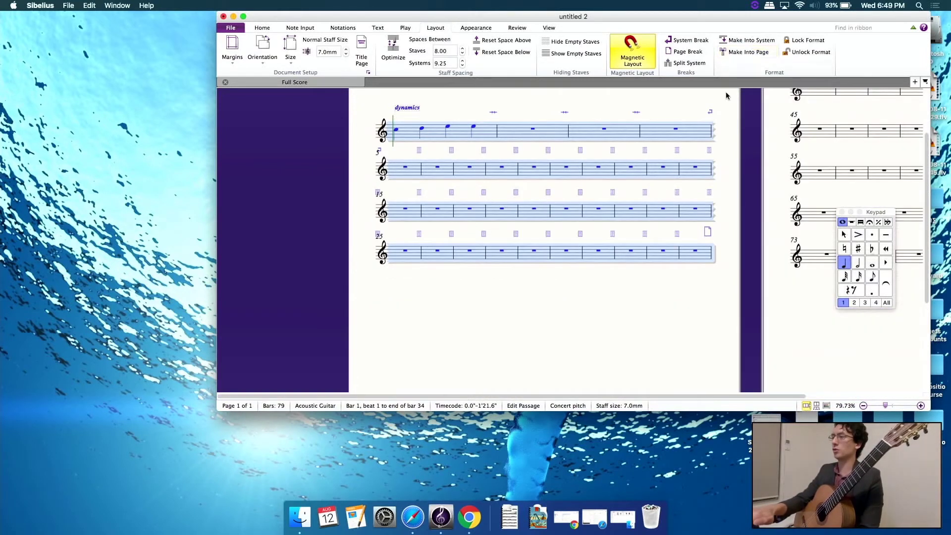
left_click(567, 324)
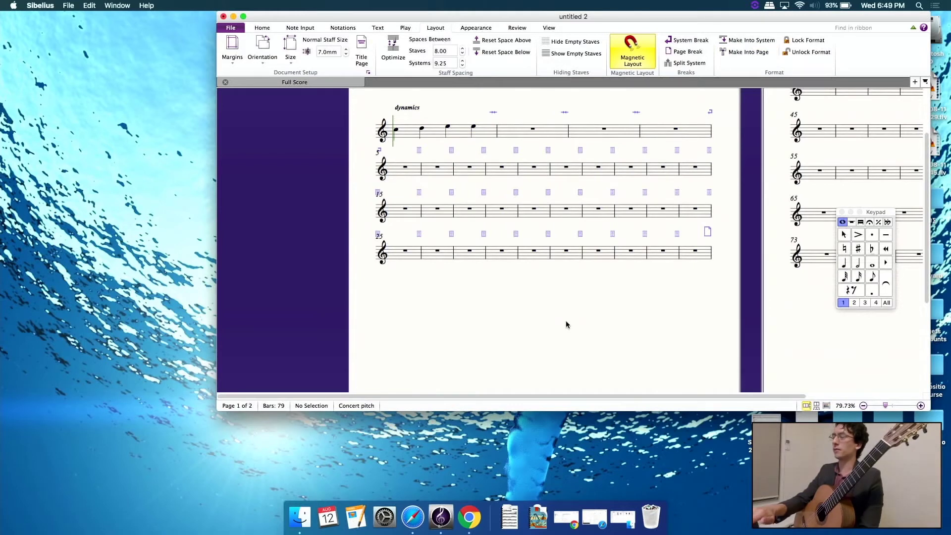
Step: Examine the page break after bar 34, the layout of both pages and the layout marks above the bars
scroll(567, 324, "right", 5)
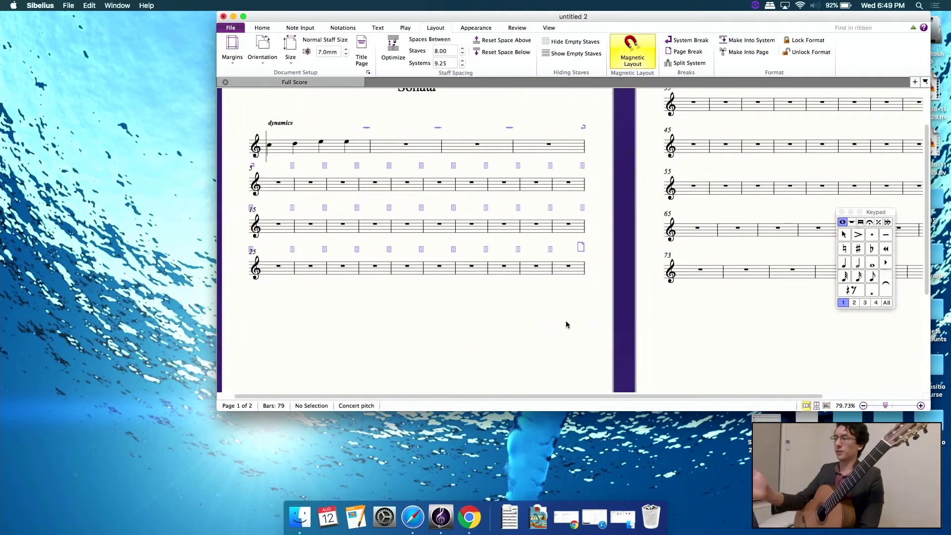
left_click(577, 272)
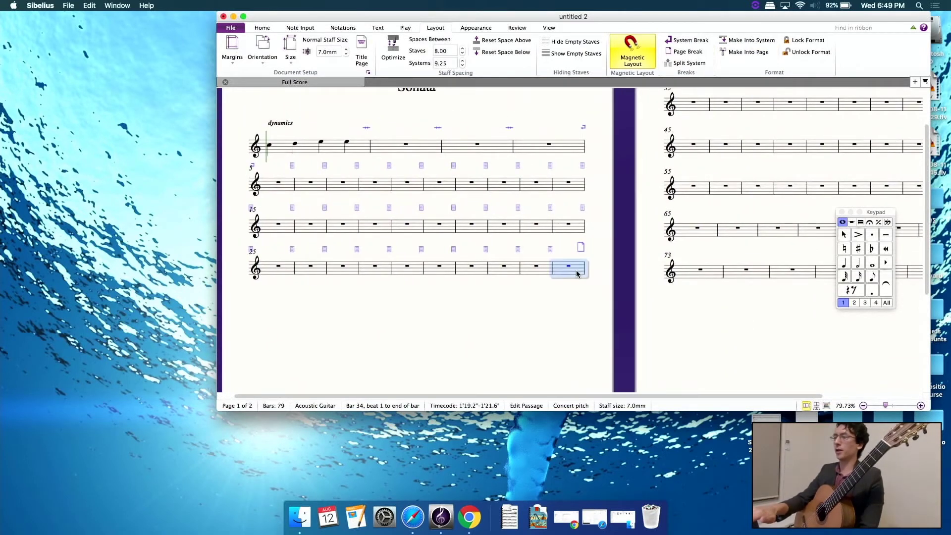
left_click(571, 307)
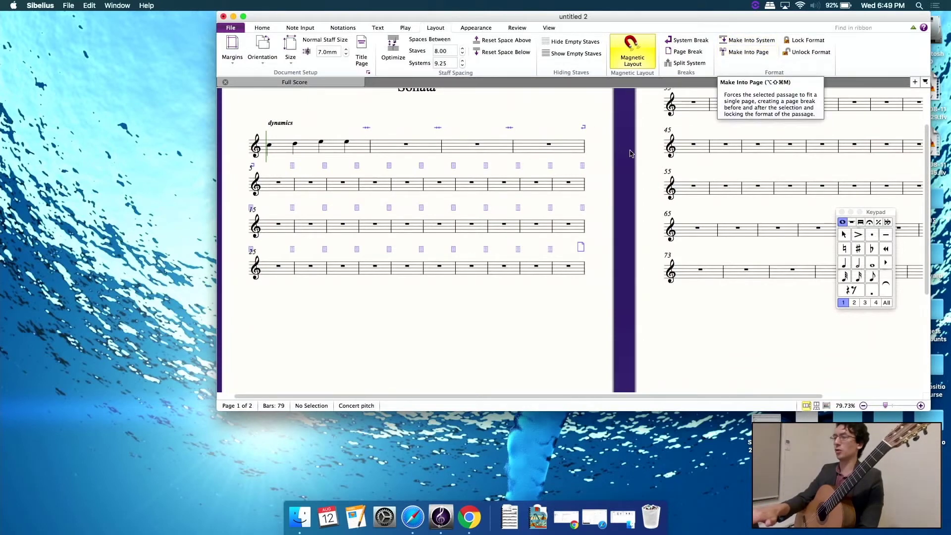
key("super+minus")
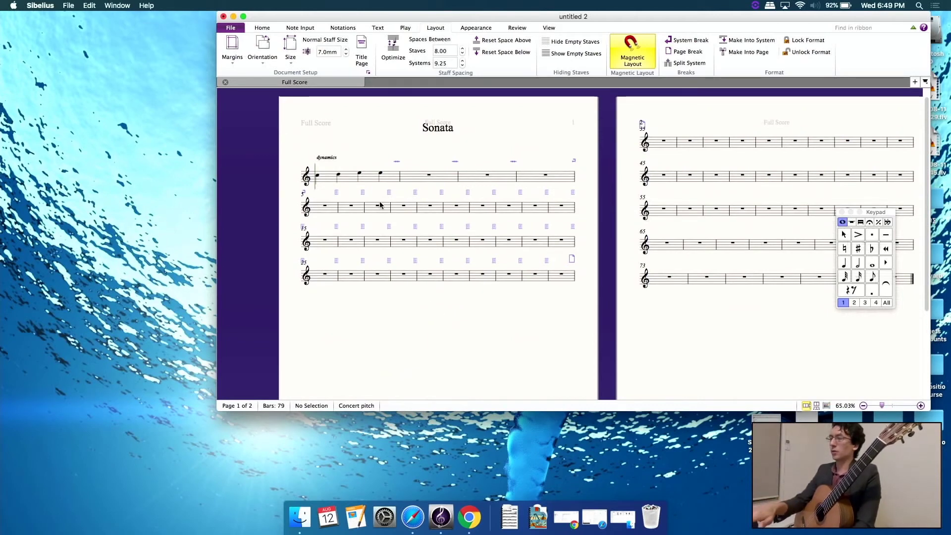
scroll(320, 198, "up", 5)
scroll(320, 198, "down", 5)
scroll(319, 198, "up", 8)
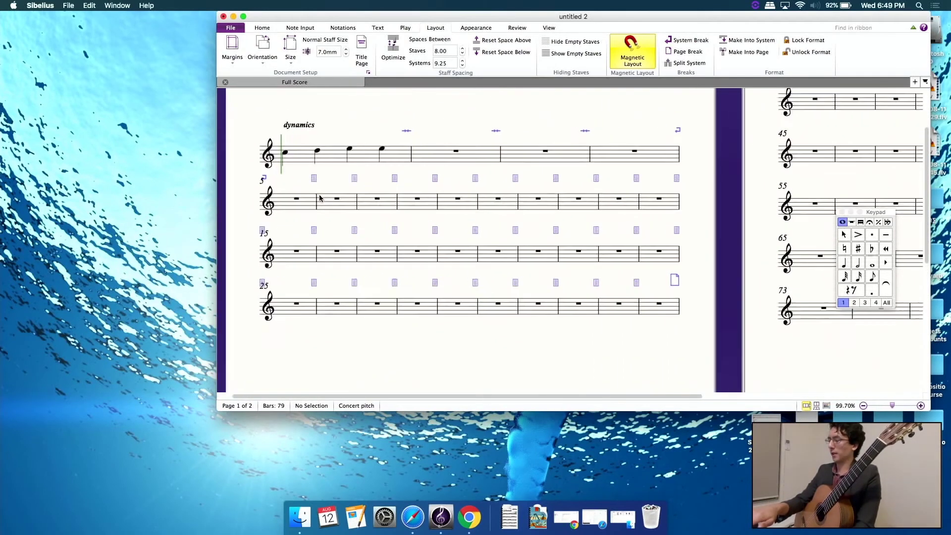
scroll(319, 198, "left", 5)
scroll(319, 197, "up", 4)
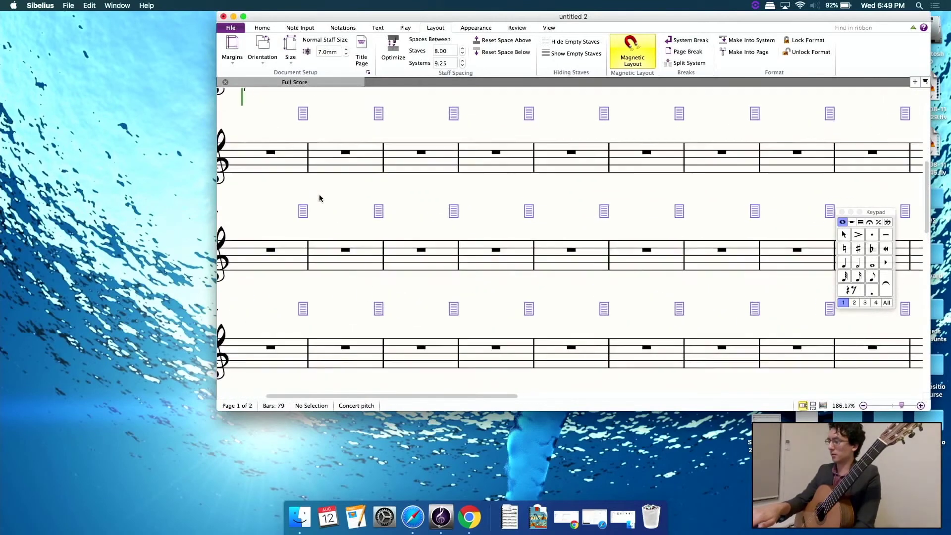
scroll(320, 198, "down", 5)
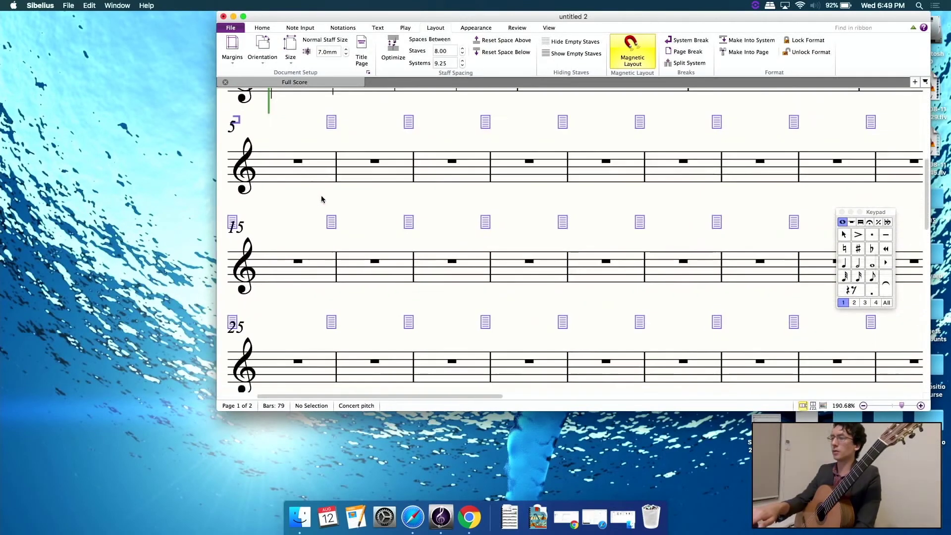
scroll(322, 197, "up", 6)
scroll(322, 197, "left", 2)
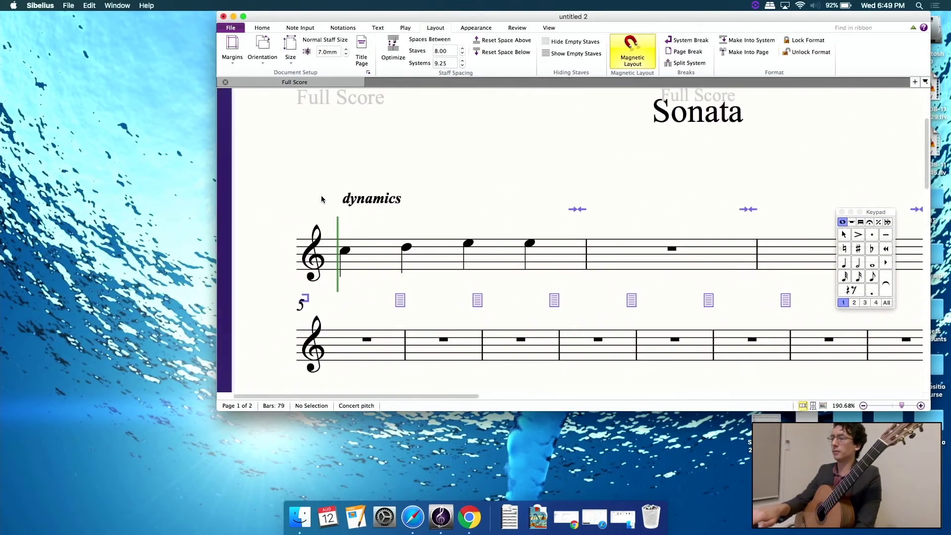
Step: Try adding a note an octave below and one an octave above the first note of bar 1, deleting each
left_click(346, 252)
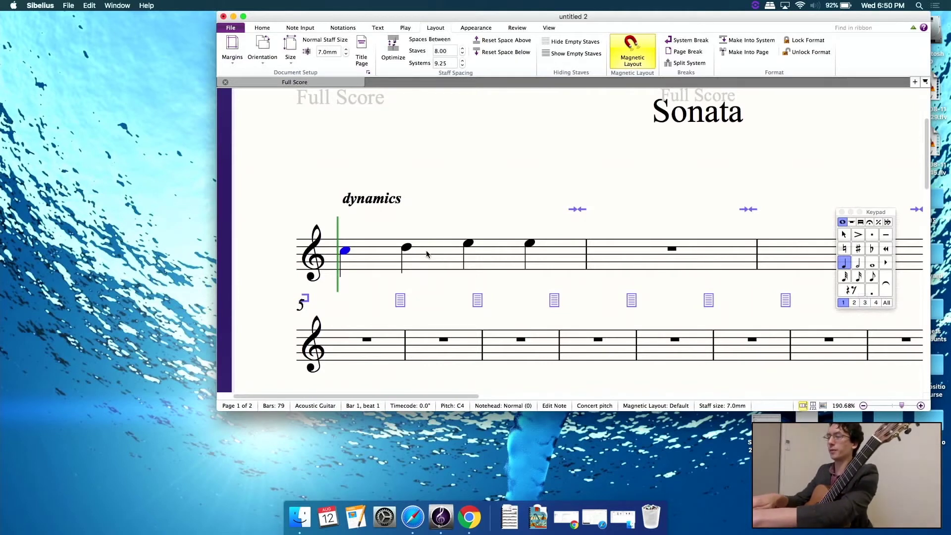
key("shift+8")
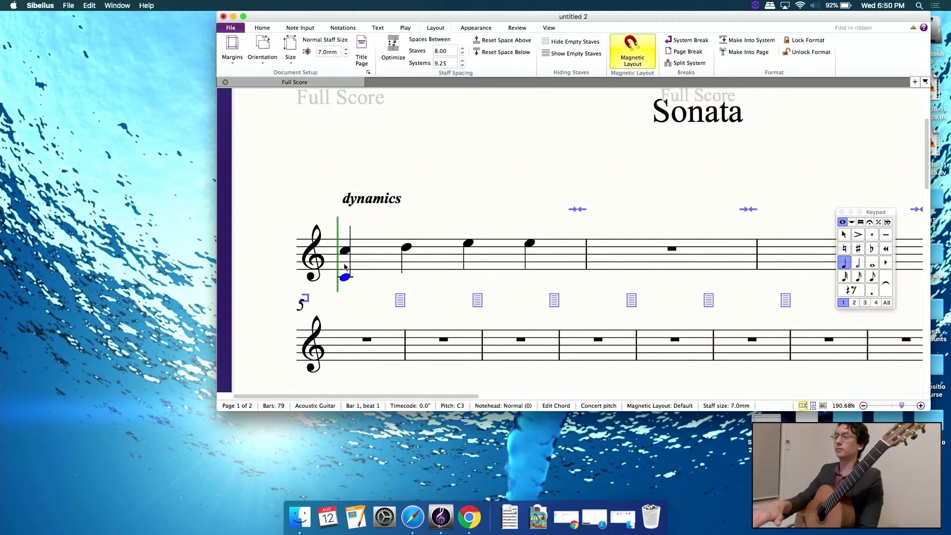
key("Delete")
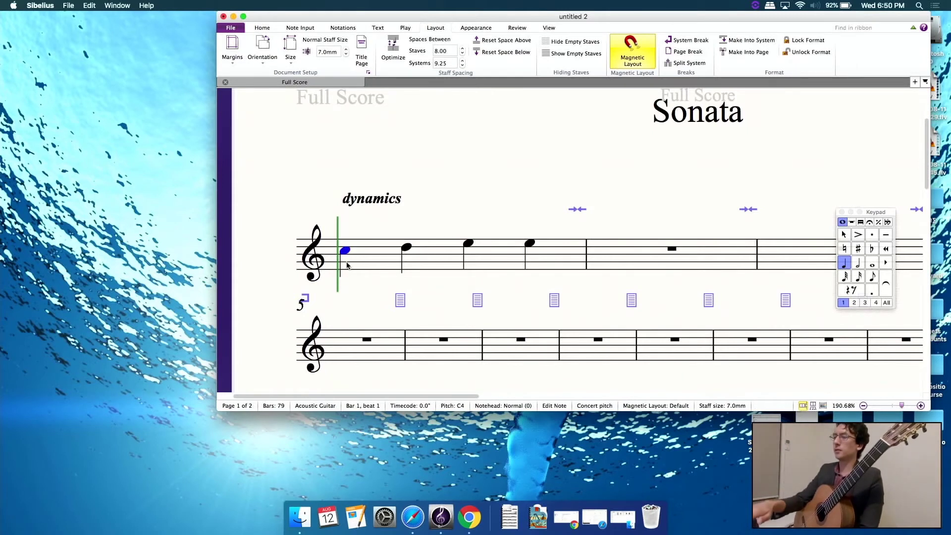
key("8")
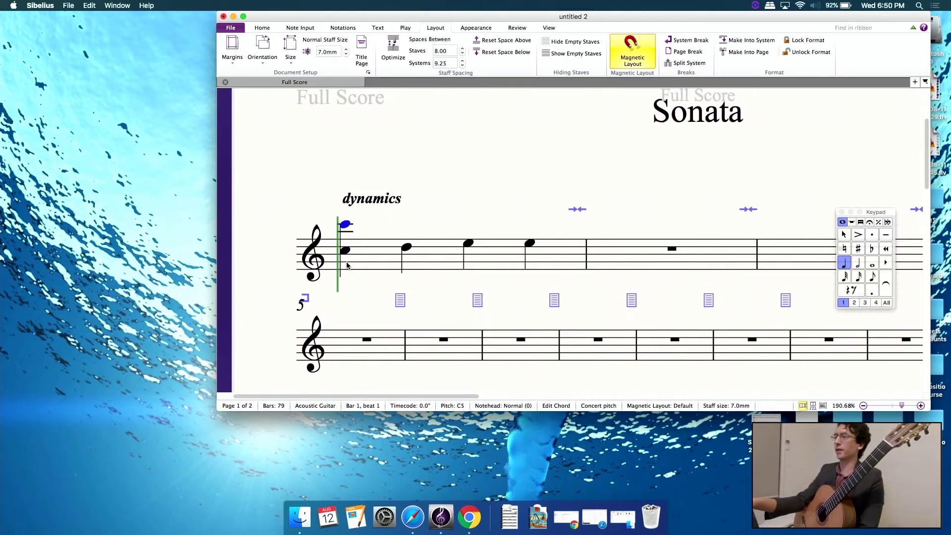
key("Delete")
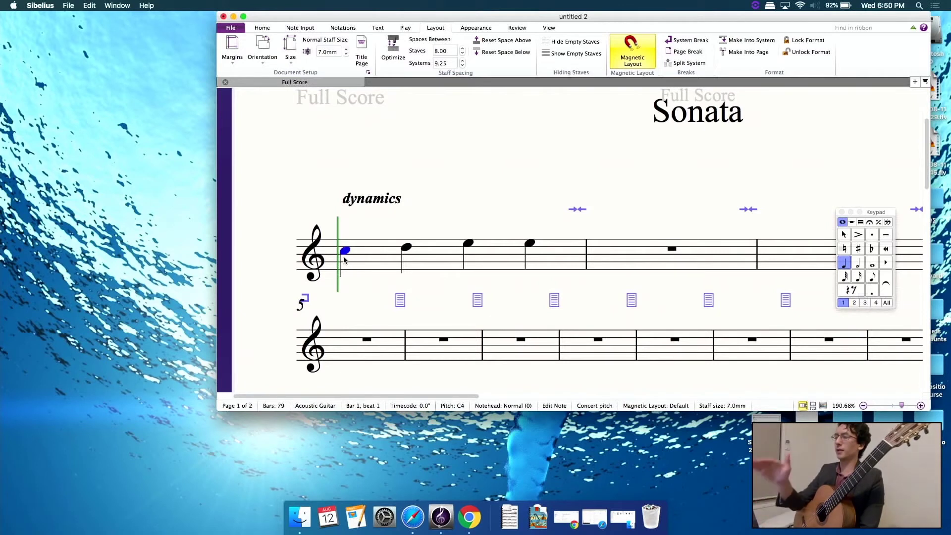
Step: Add a note an octave below the first note of bar 1 and move it to voice 4
key("shift+8")
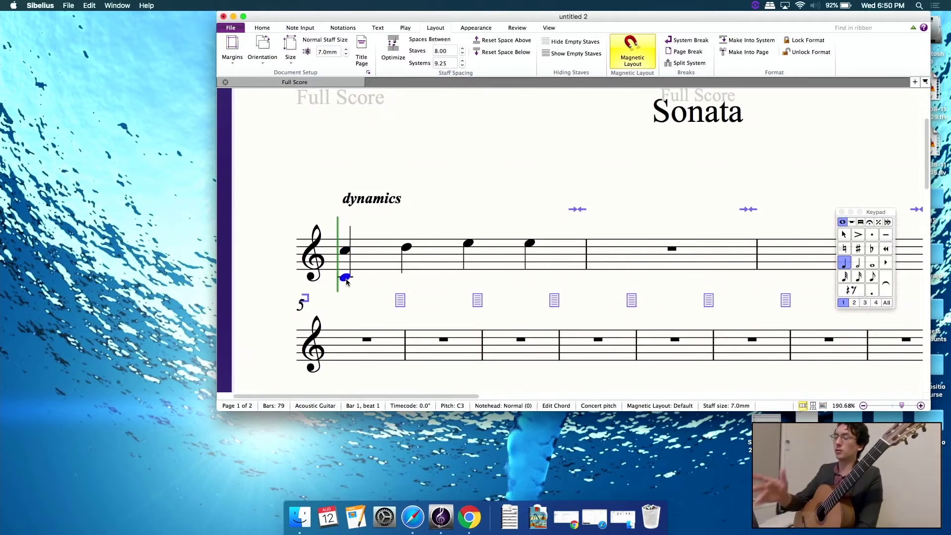
scroll(347, 281, "up", 5)
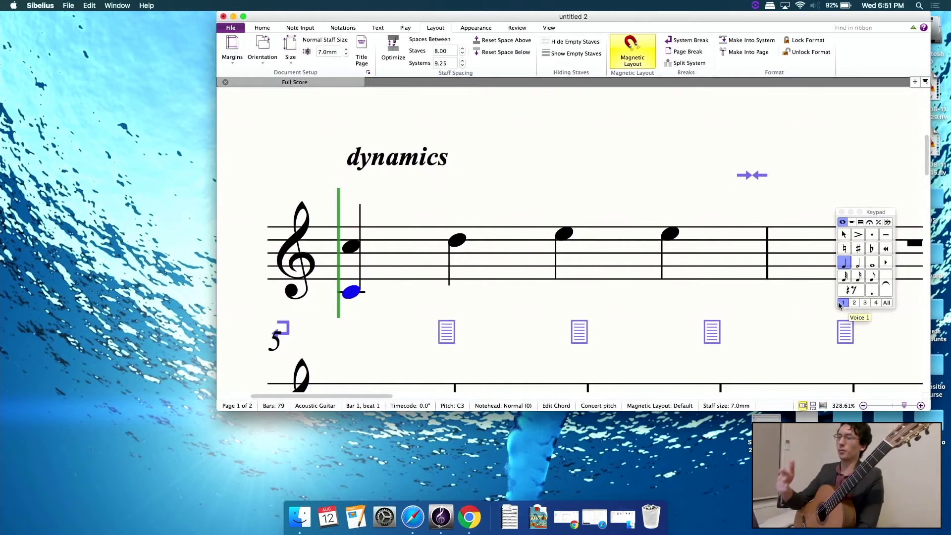
left_click(875, 304)
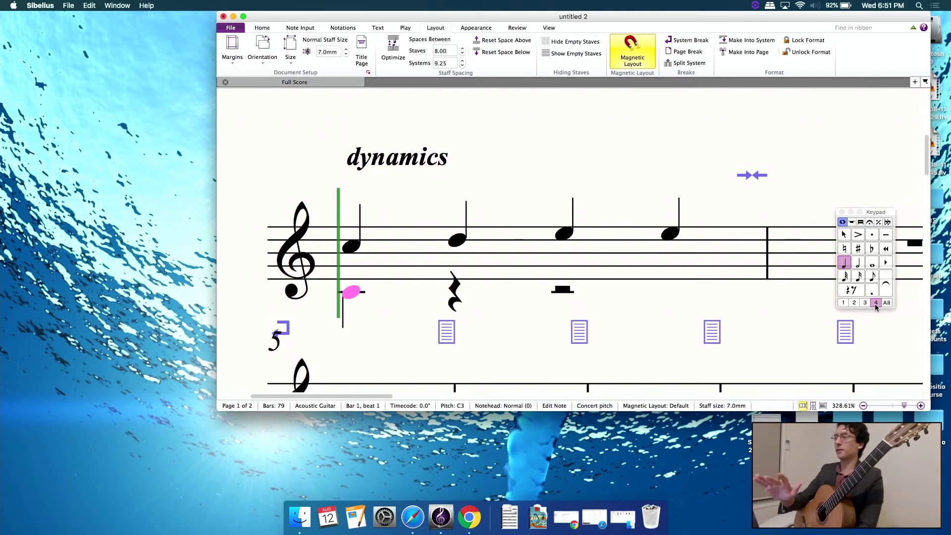
Step: Try half, eighth and whole durations on the voice 4 note under bar 1's first beat, leaving it a half note
left_click(858, 266)
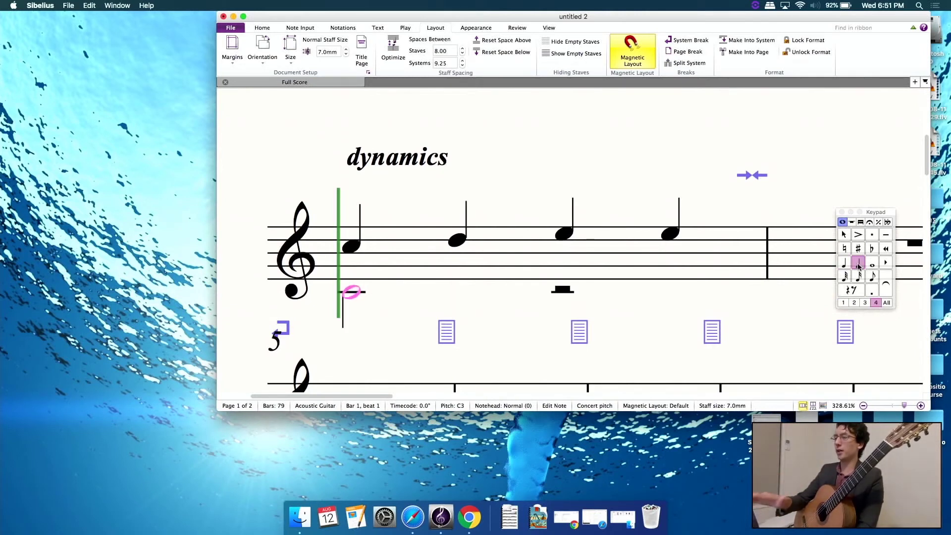
left_click(874, 272)
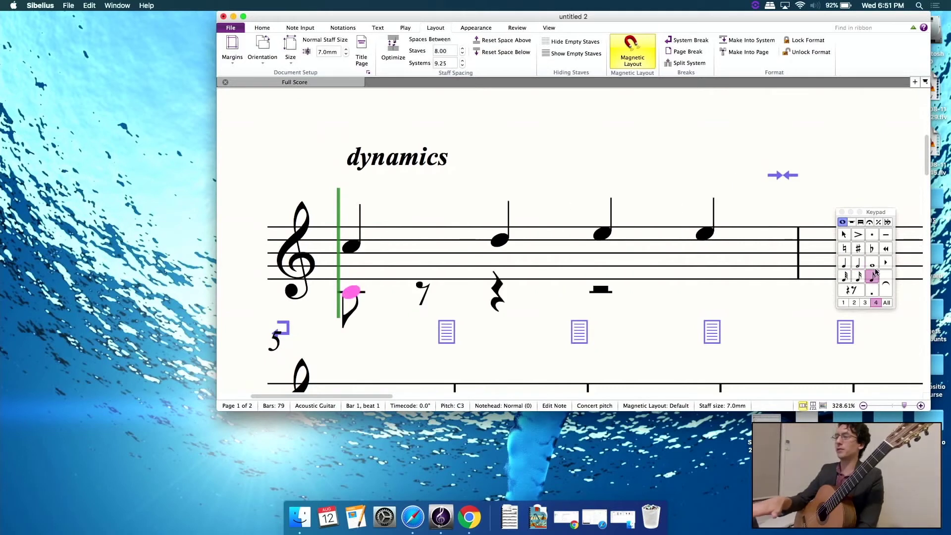
left_click(872, 263)
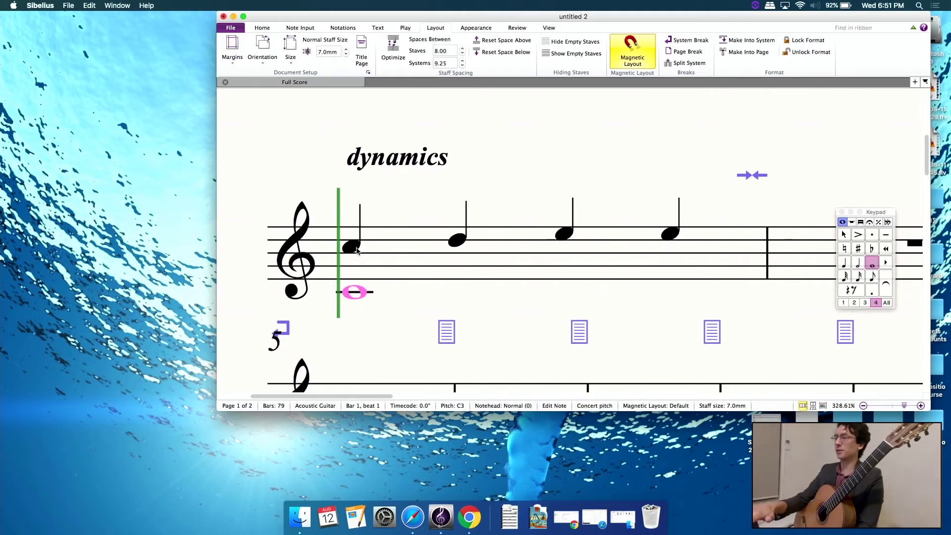
left_click(858, 263)
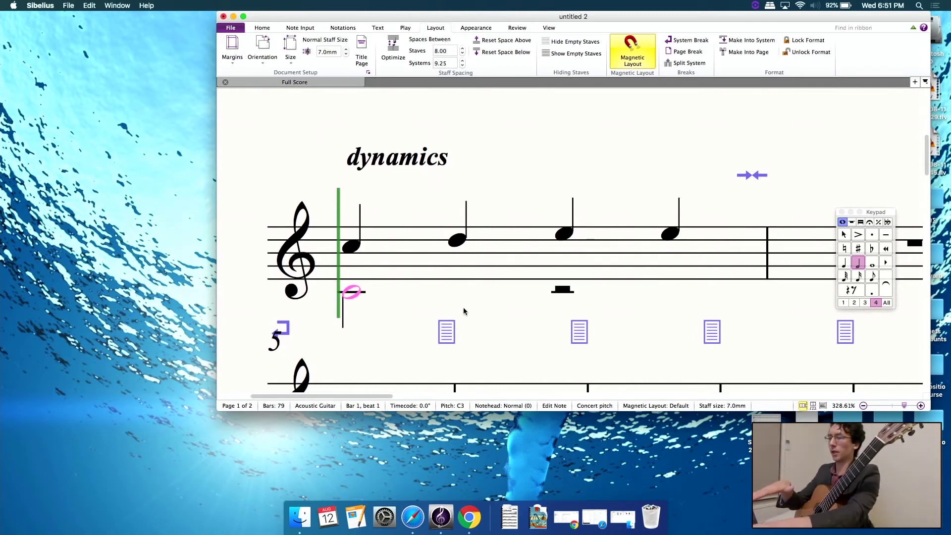
Step: Stack two successive thirds above the voice 4 half note in bar 1 to build a three-note chord
key("3")
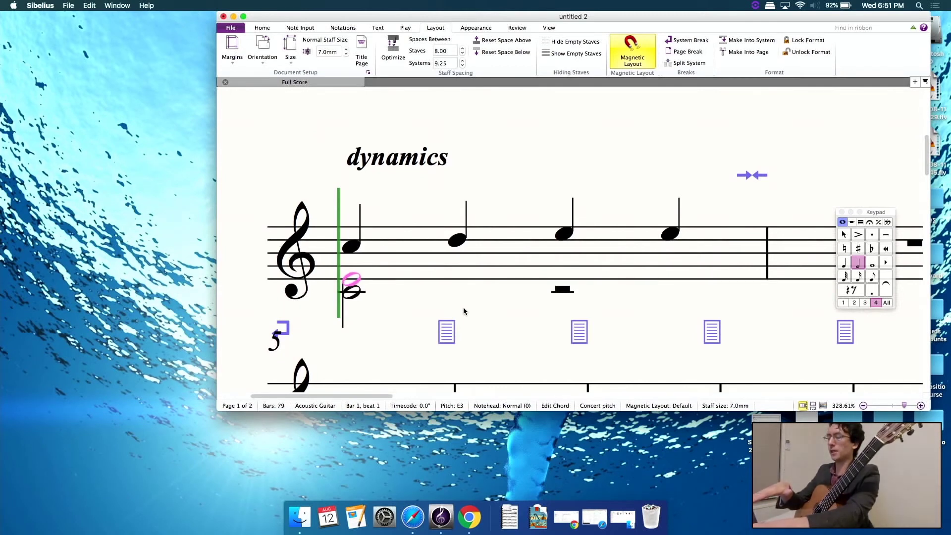
key("3")
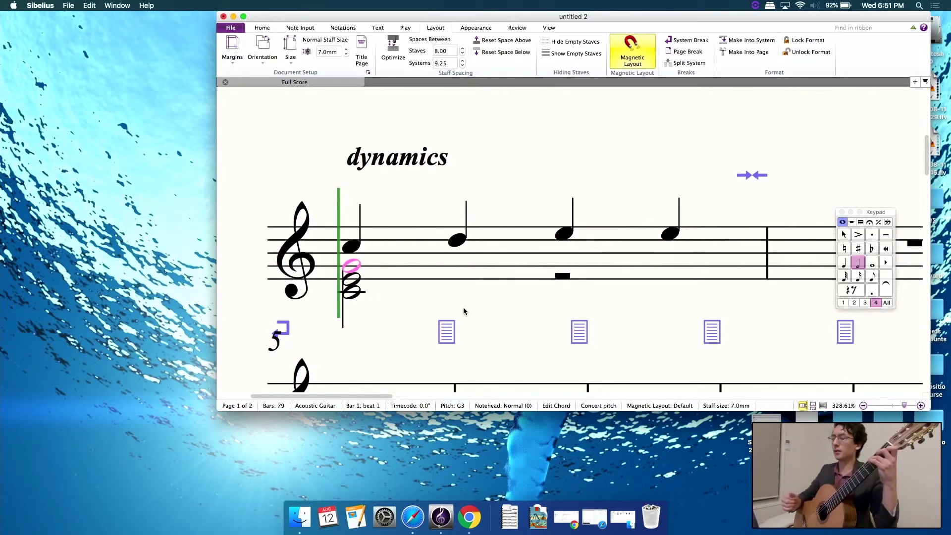
key("Escape")
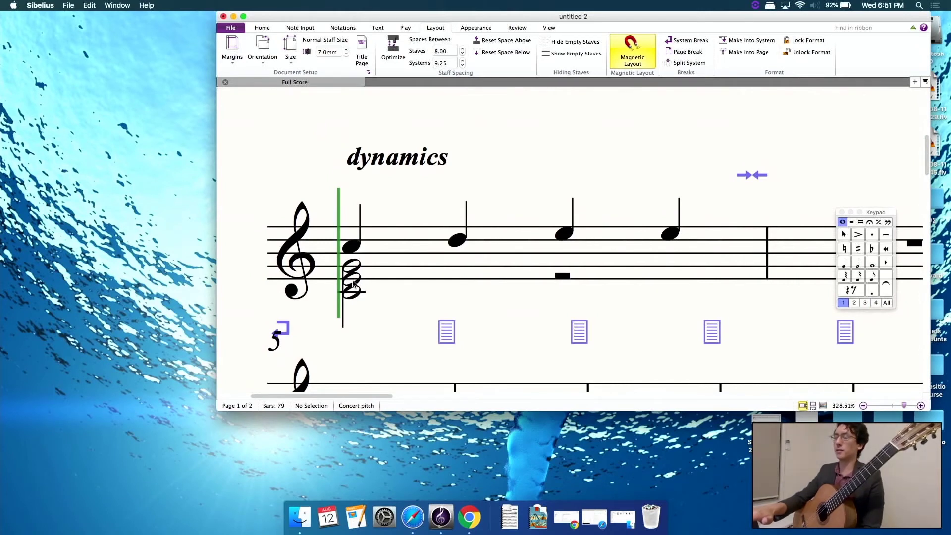
Step: Assign the middle note of bar 1's half-note chord to voice 3 and its upper note to voice 2
left_click(352, 292)
left_click(353, 280)
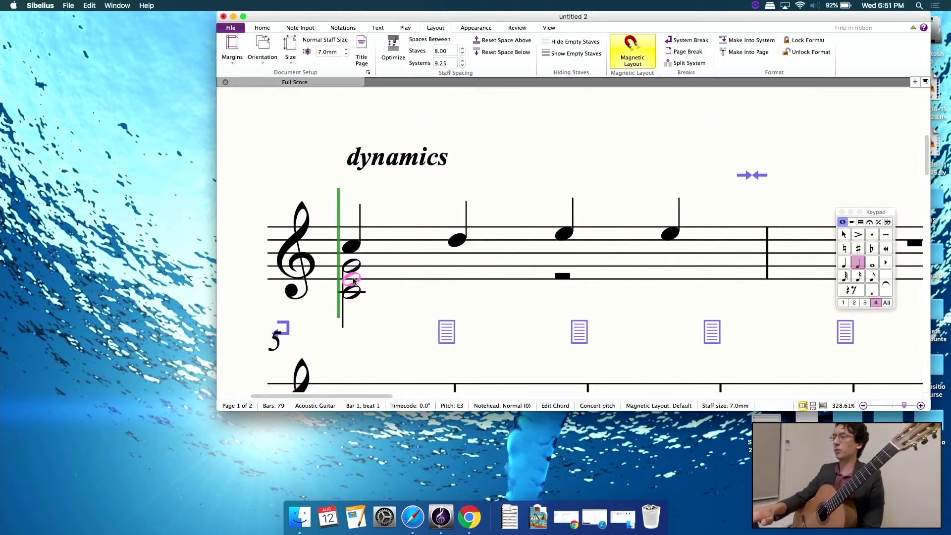
left_click(864, 302)
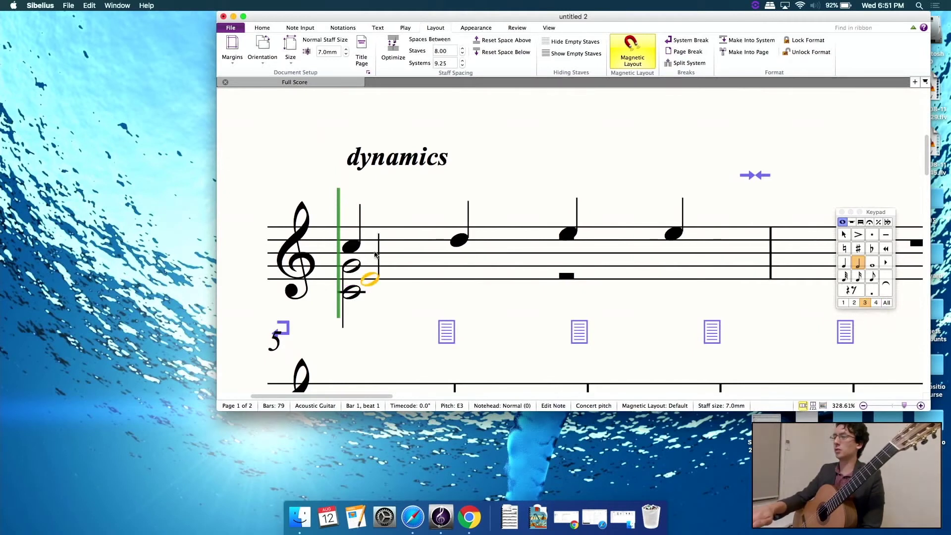
left_click(356, 266)
left_click(854, 303)
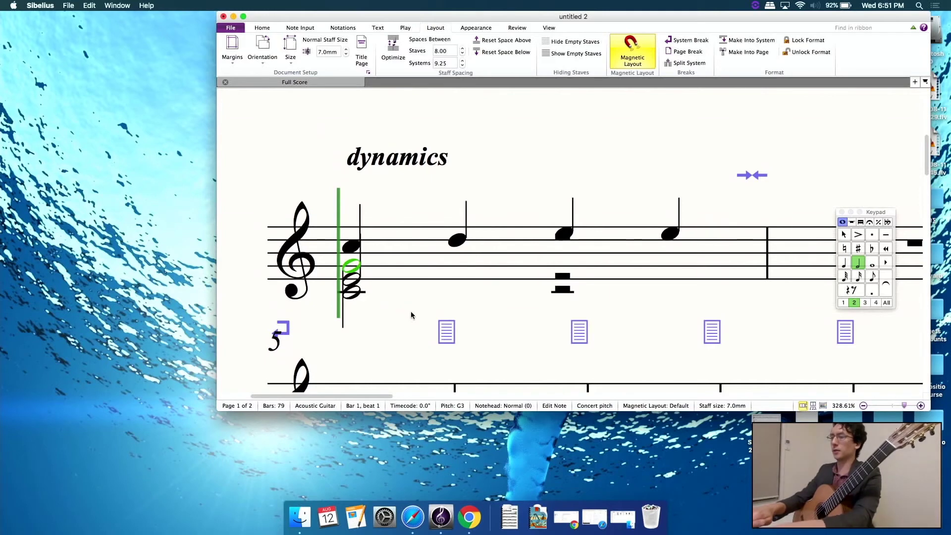
key("Escape")
Step: Flip the stems of the voice 2 and voice 3 half notes on bar 1's first beat downward
left_click(356, 268)
scroll(356, 267, "up", 2)
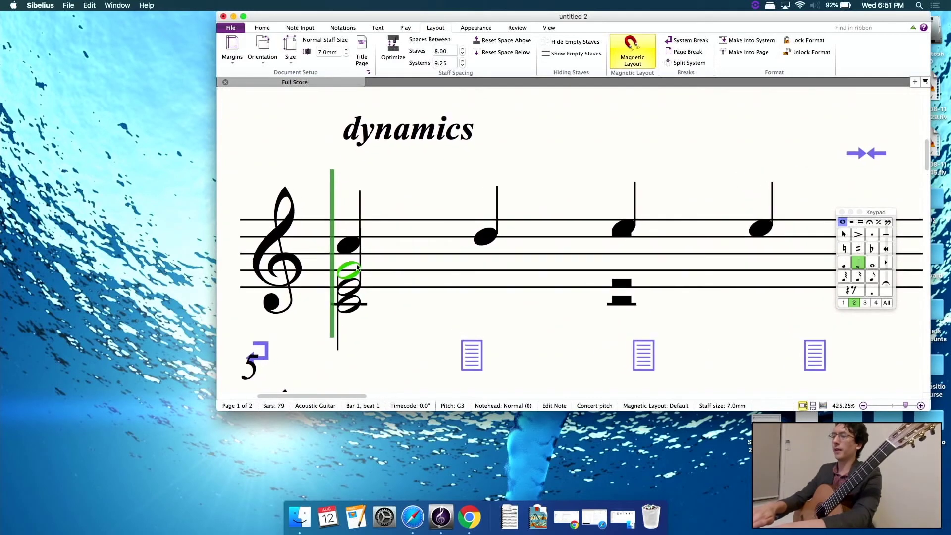
left_click(354, 250)
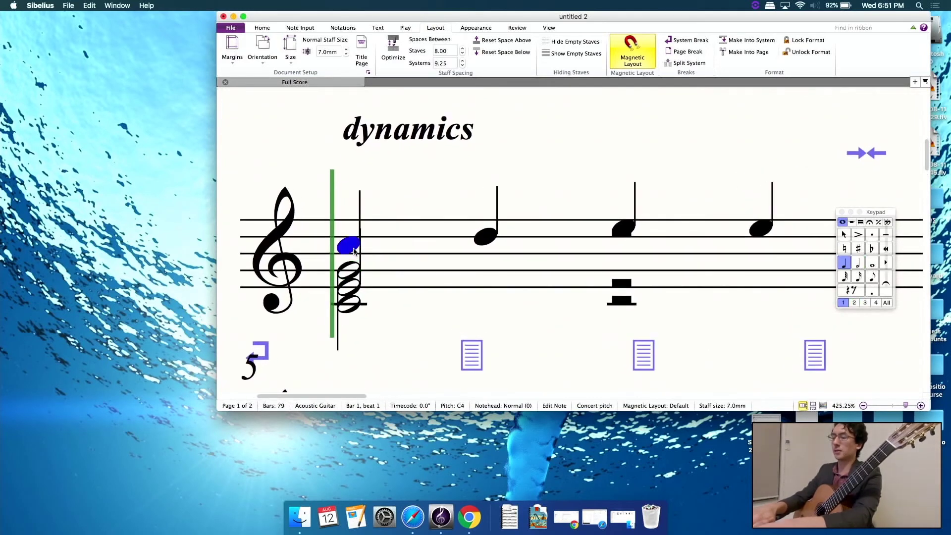
left_click(357, 271)
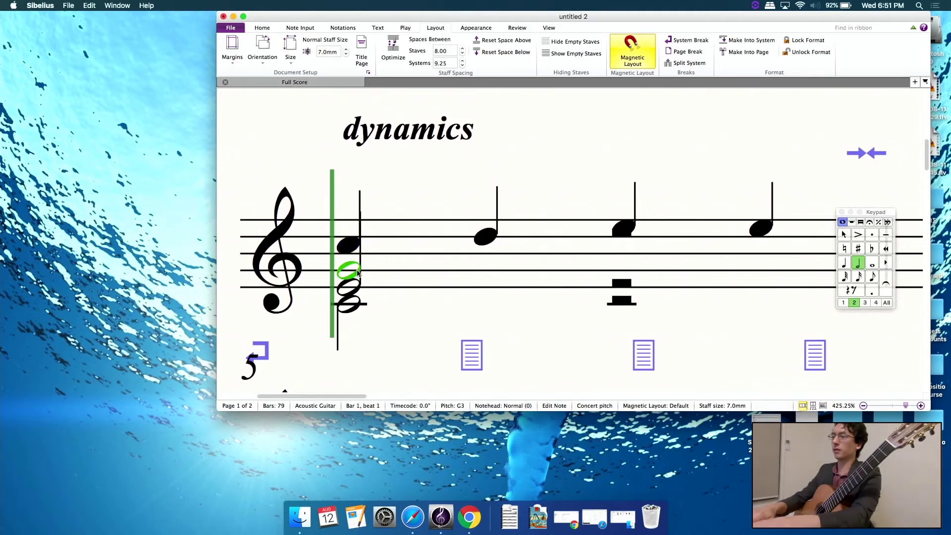
key("Escape")
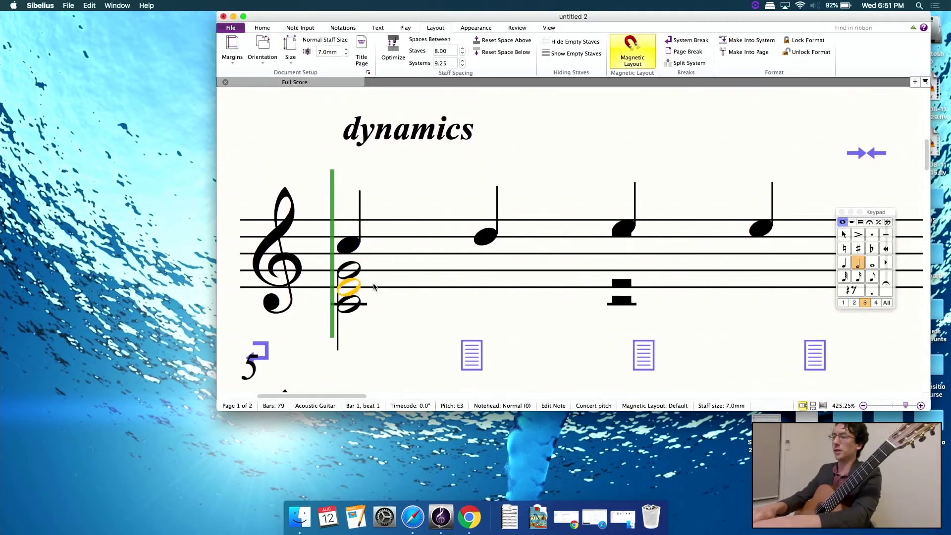
Step: Try flipping the stem of bar 1's first voice 1 note down and back up several times
left_click(352, 253)
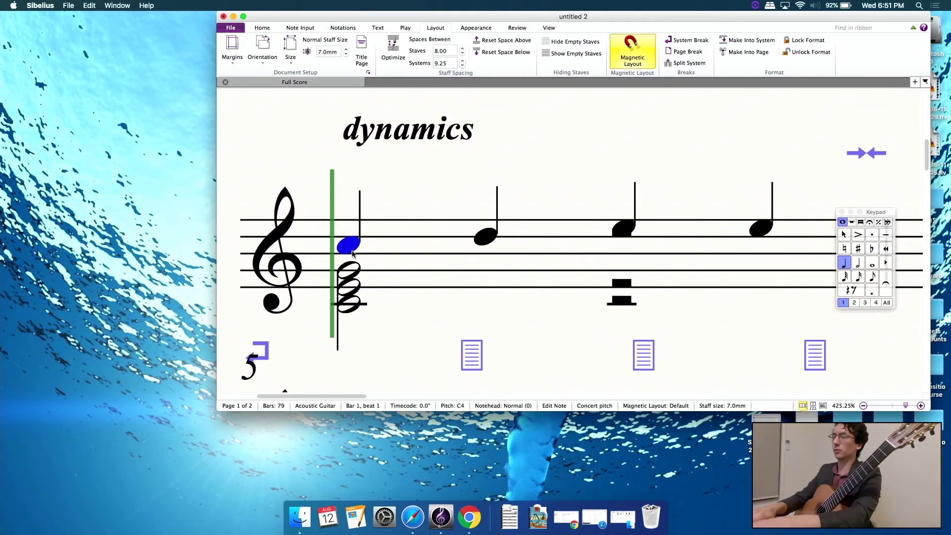
key("x")
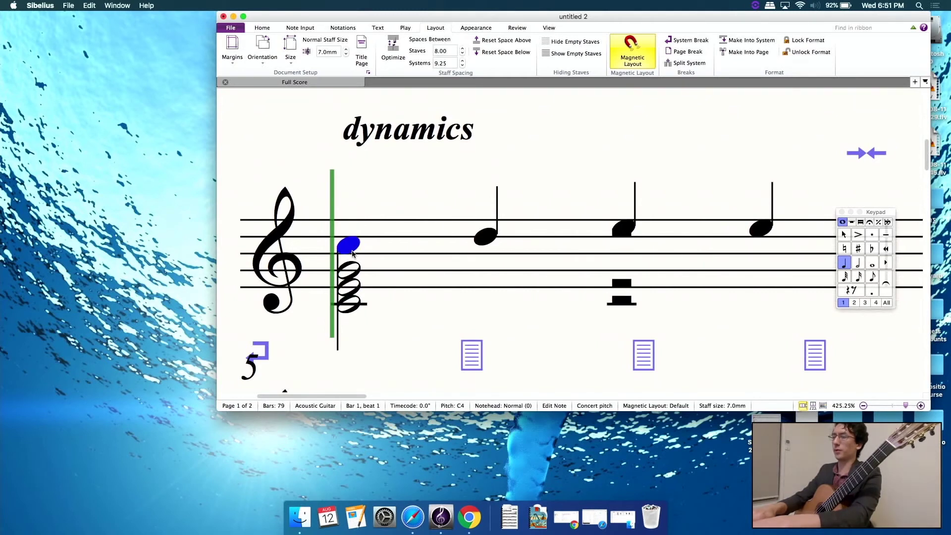
key("x")
key("x")
key("x")
key("x")
key("x")
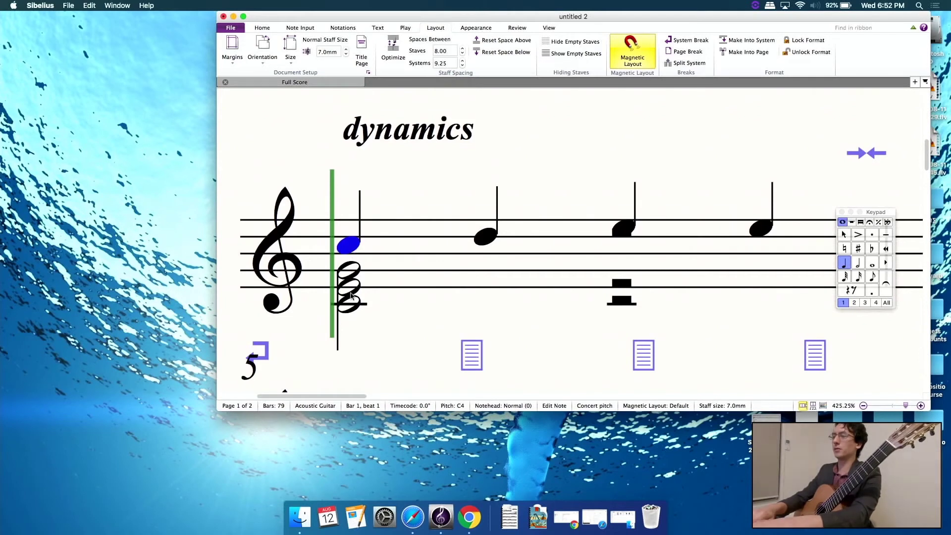
key("Escape")
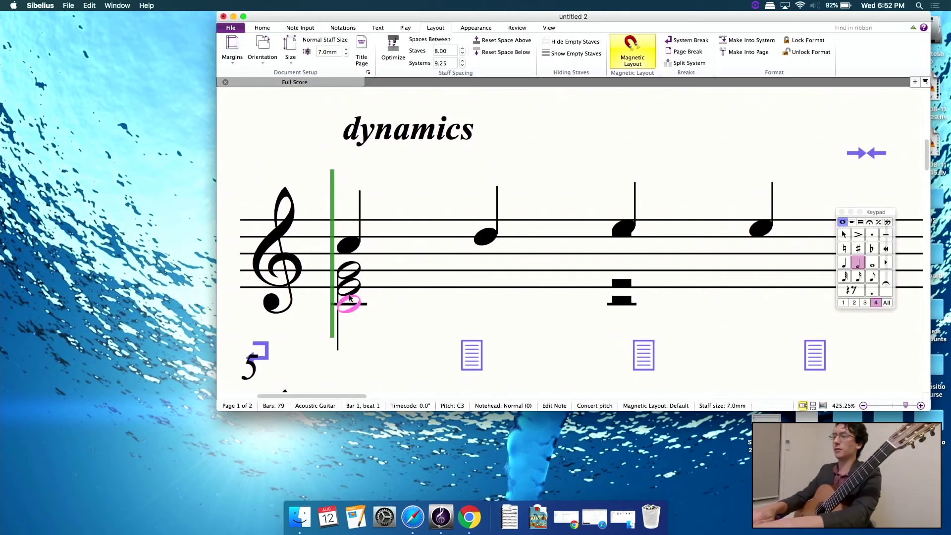
Step: Inspect the voices of bar 1's lower first-beat notes and of the half rests on beat 3 by selecting them one by one
left_click(349, 295)
left_click(350, 271)
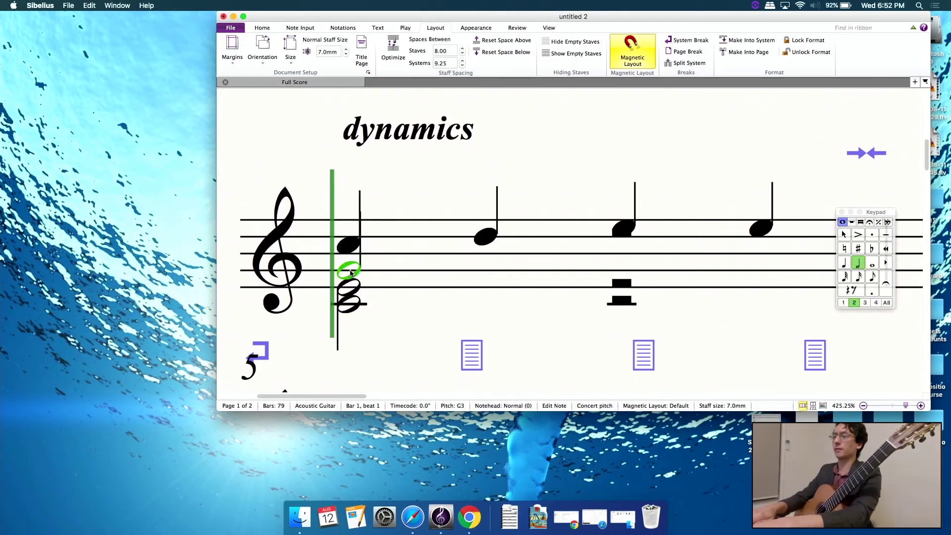
left_click(398, 322)
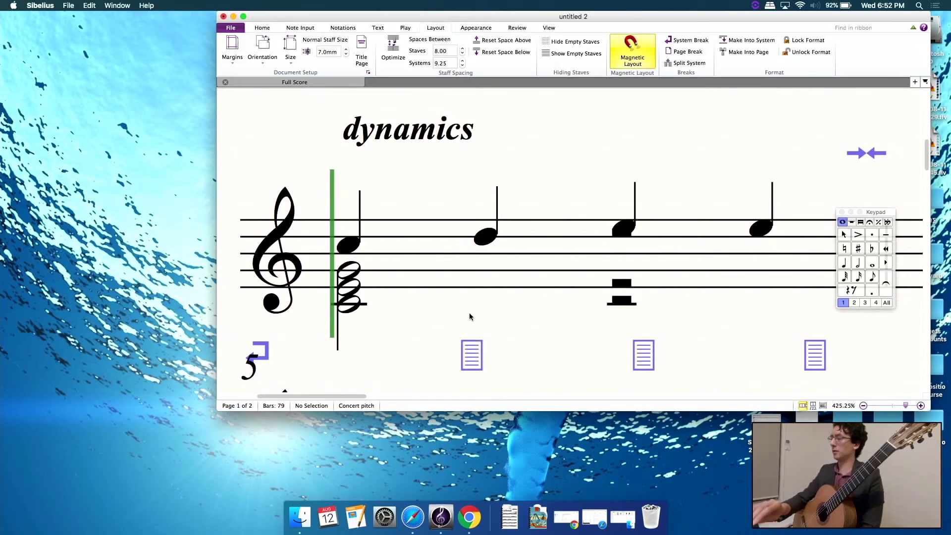
scroll(649, 299, "down", 5)
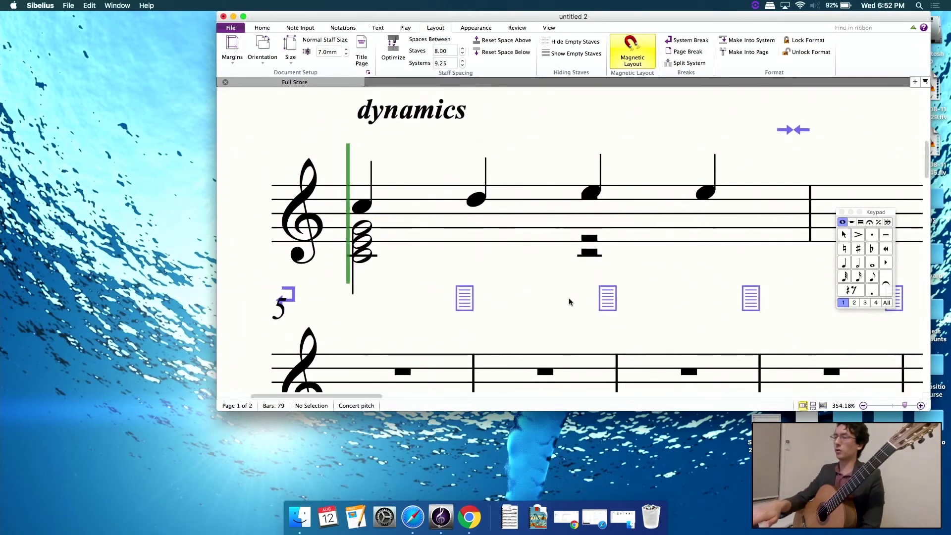
left_click(594, 253)
left_click(591, 240)
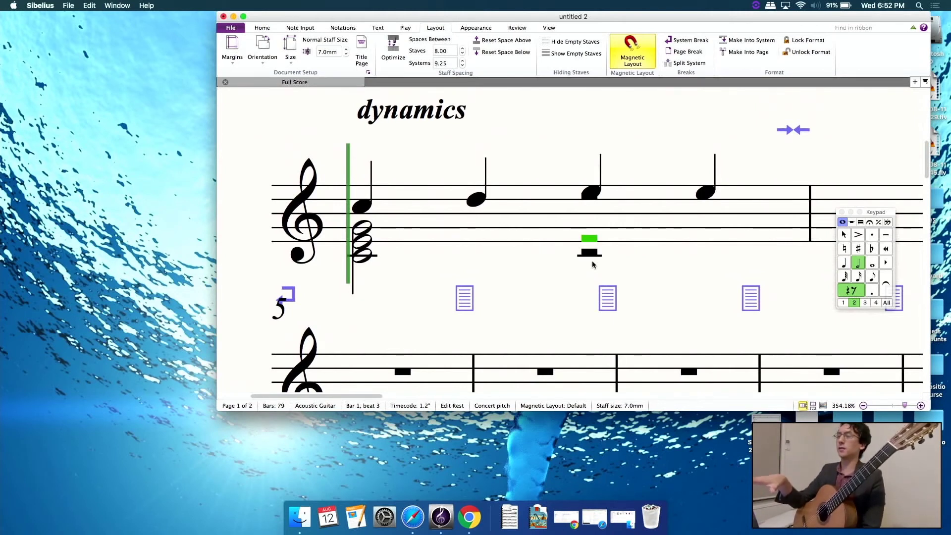
left_click(589, 254)
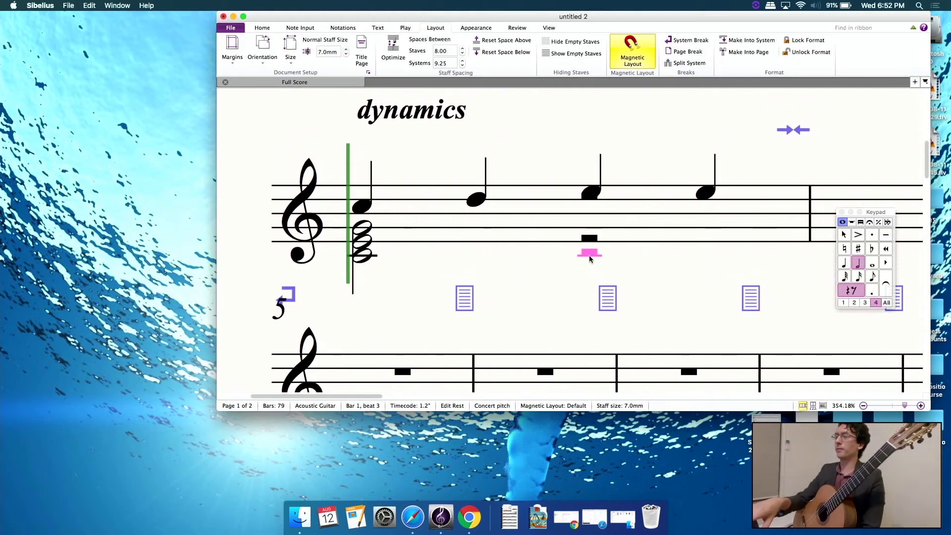
left_click(589, 256)
left_click(589, 255)
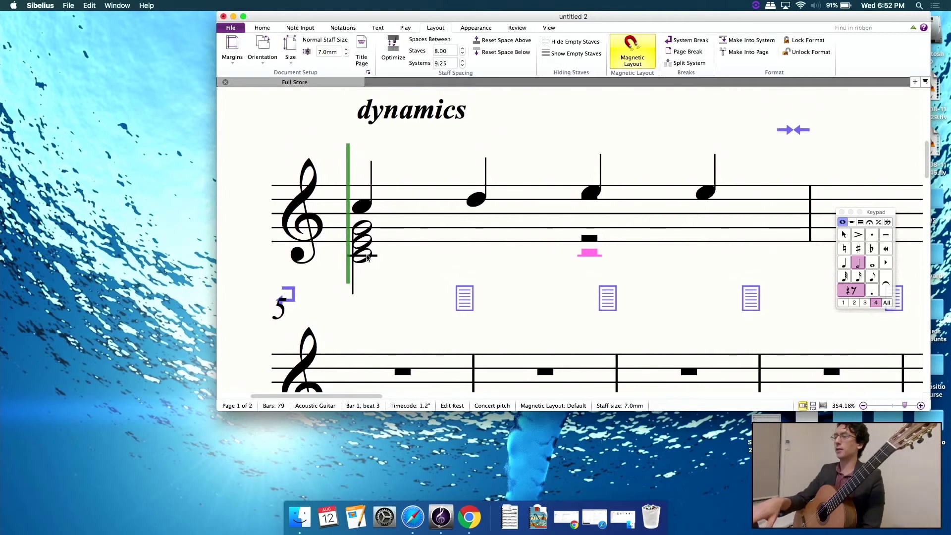
Step: Move the voice 2 half rest on beat 3 of bar 1 up, away from the voice 4 rest
left_click(590, 241)
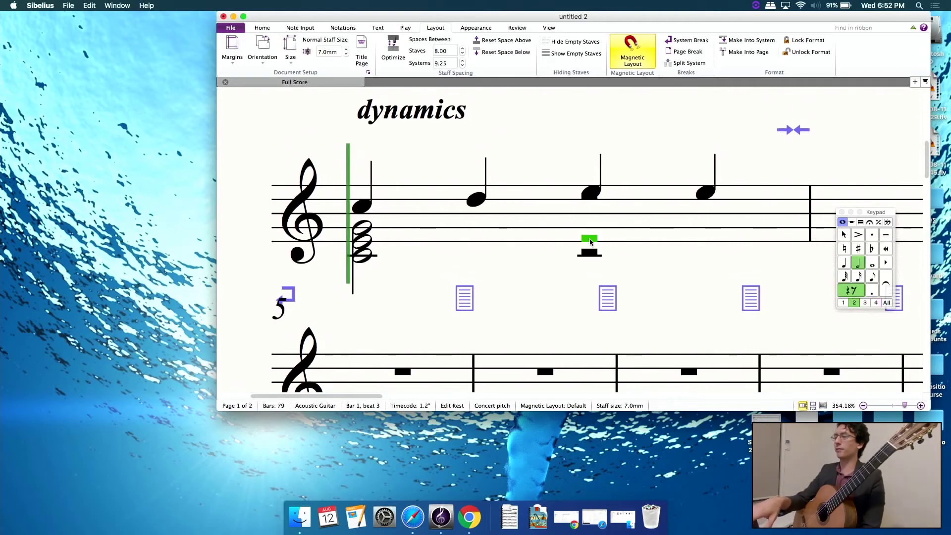
key("Up")
key("Up")
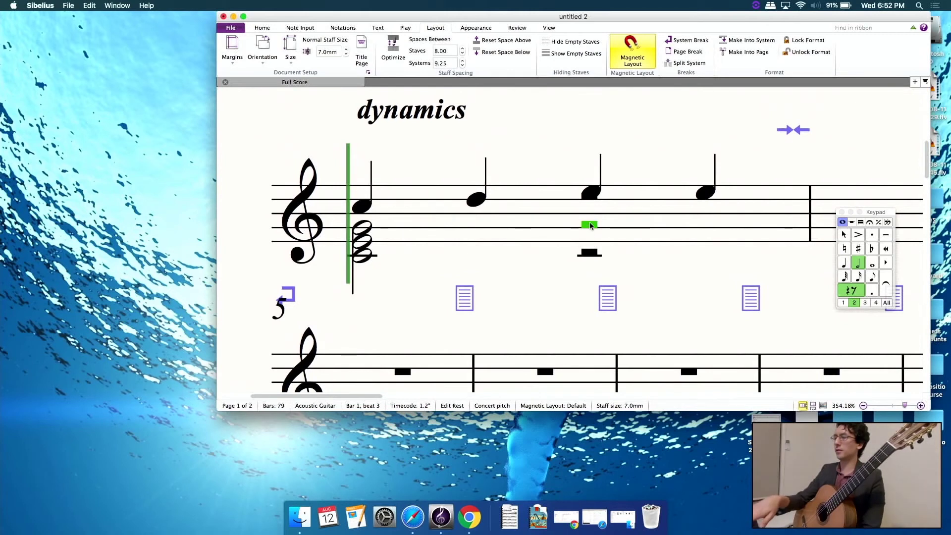
Step: Raise bar 1's beat 3 melody note two steps and reposition the voice 3 half rest hidden behind it just above the voice 2 rest
left_click(595, 202)
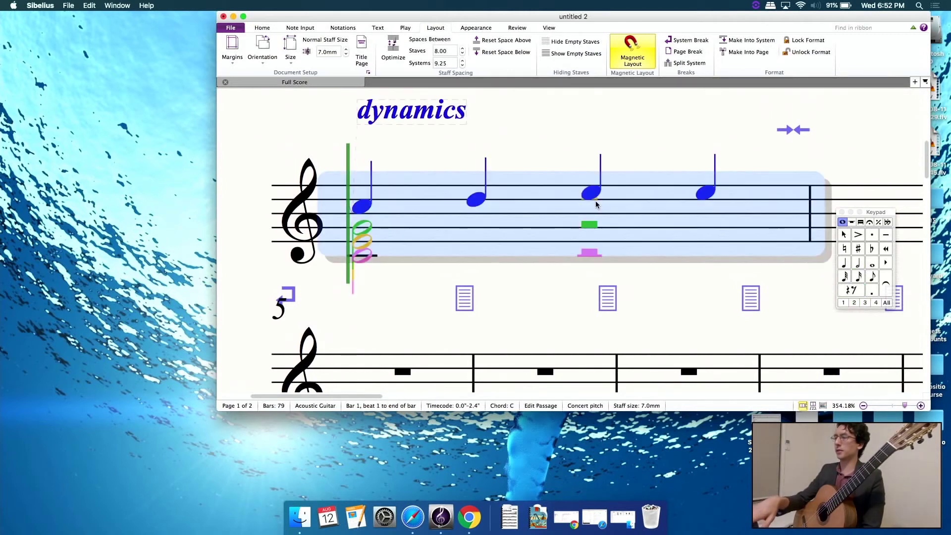
left_click(596, 201)
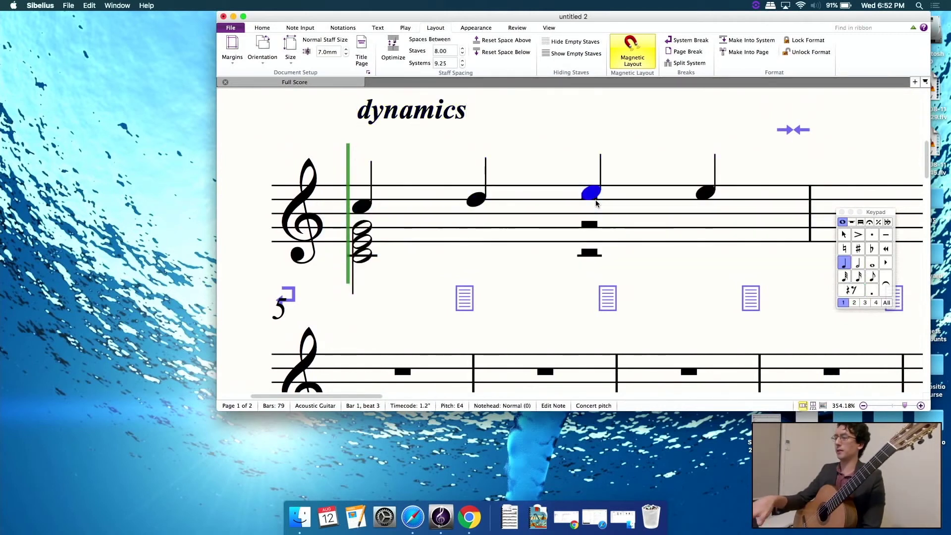
key("Up")
key("Up")
left_click(589, 197)
key("Down")
key("Down")
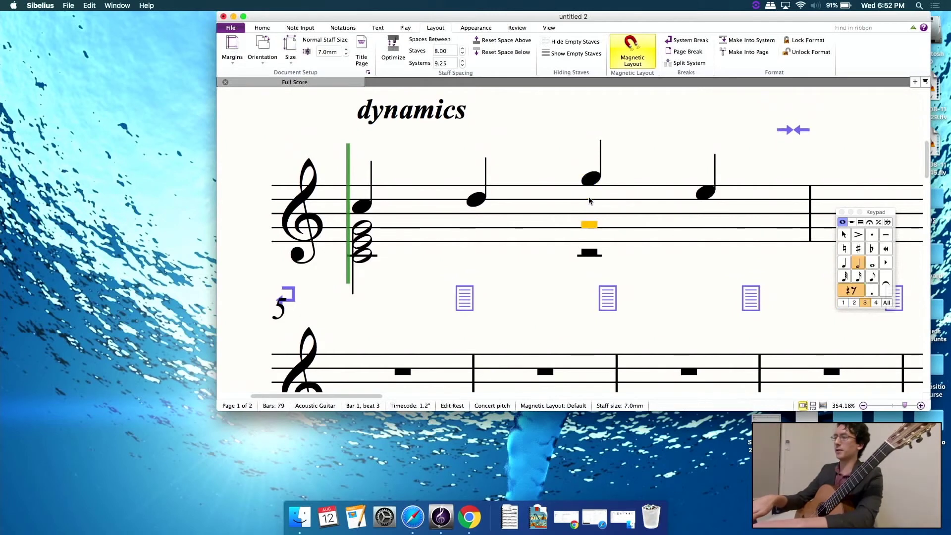
key("Up")
Step: Lower bar 1's beat 3 melody note two steps, back to E4
left_click(592, 190)
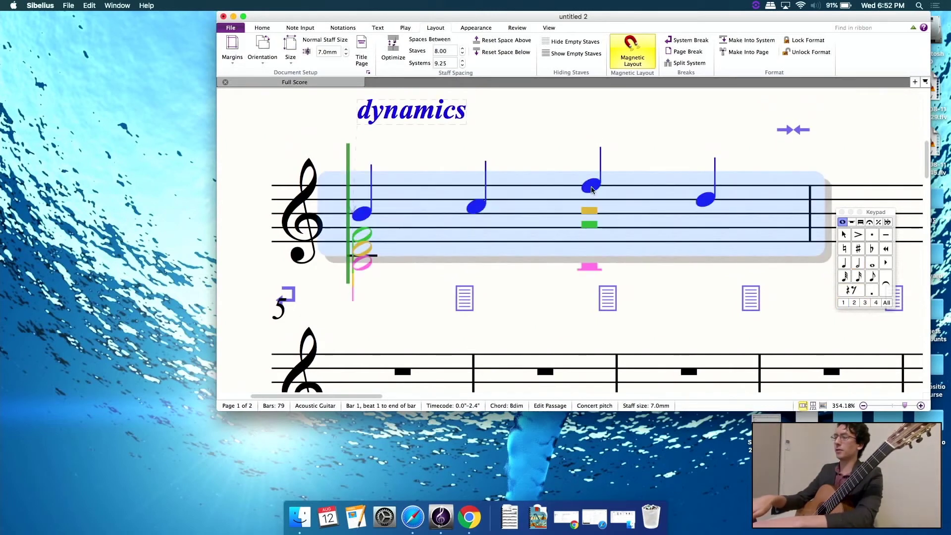
key("Escape")
left_click(589, 182)
key("Down")
key("Down")
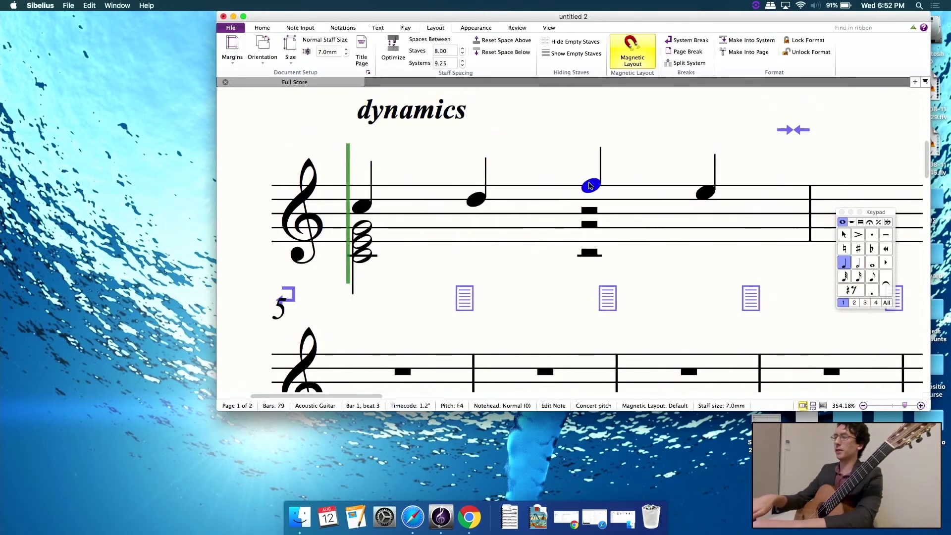
Step: Move the voice 3 half rest on beat 3 of bar 1 down between the voice 2 and voice 4 rests
left_click(593, 255)
left_click(590, 225)
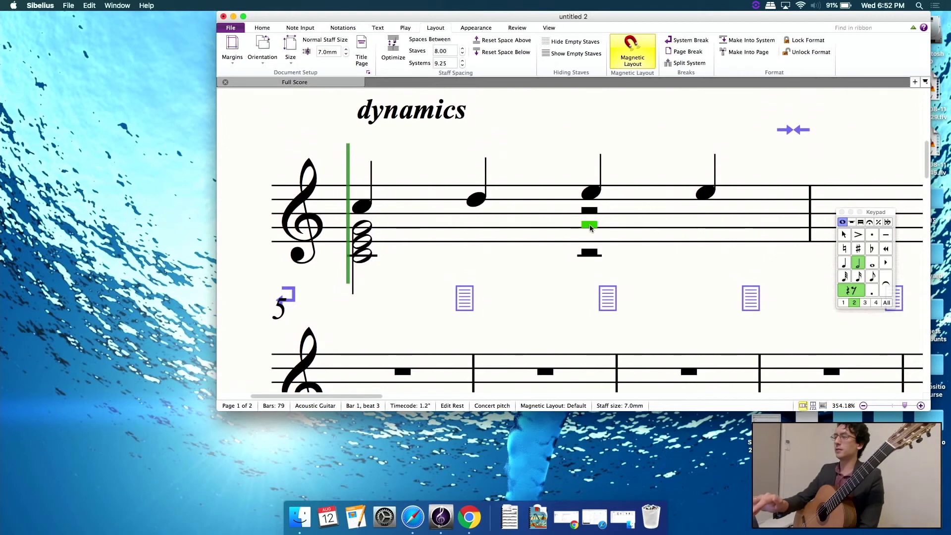
left_click(590, 213)
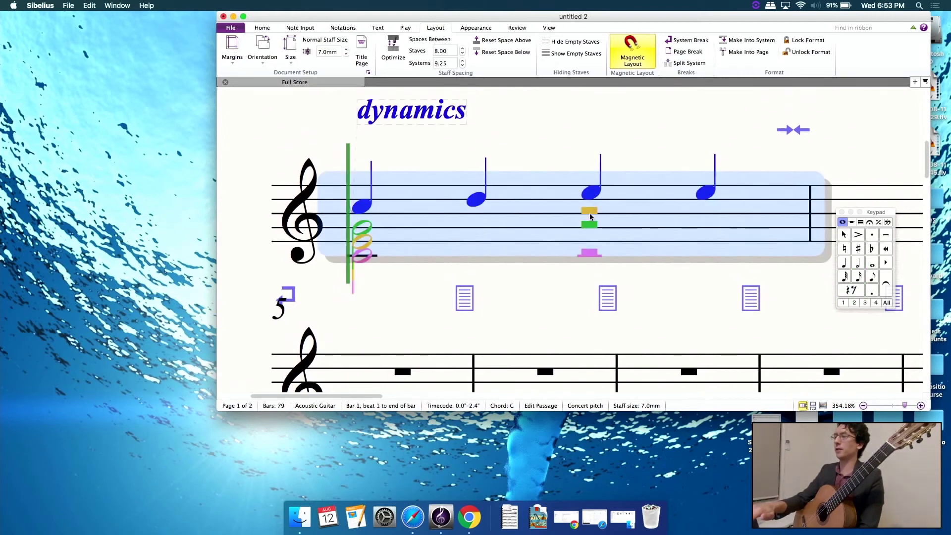
left_click(589, 213)
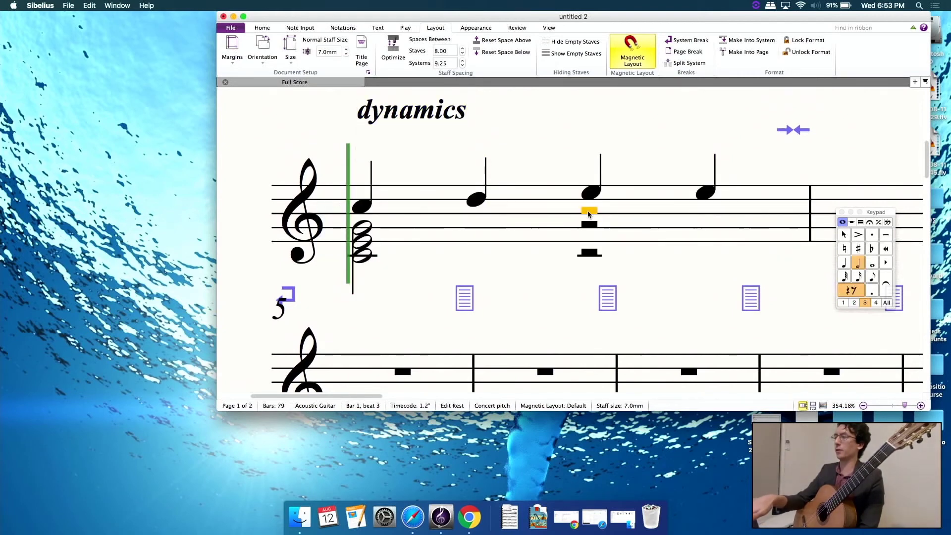
key("Down")
key("Down")
key("Down")
key("Down")
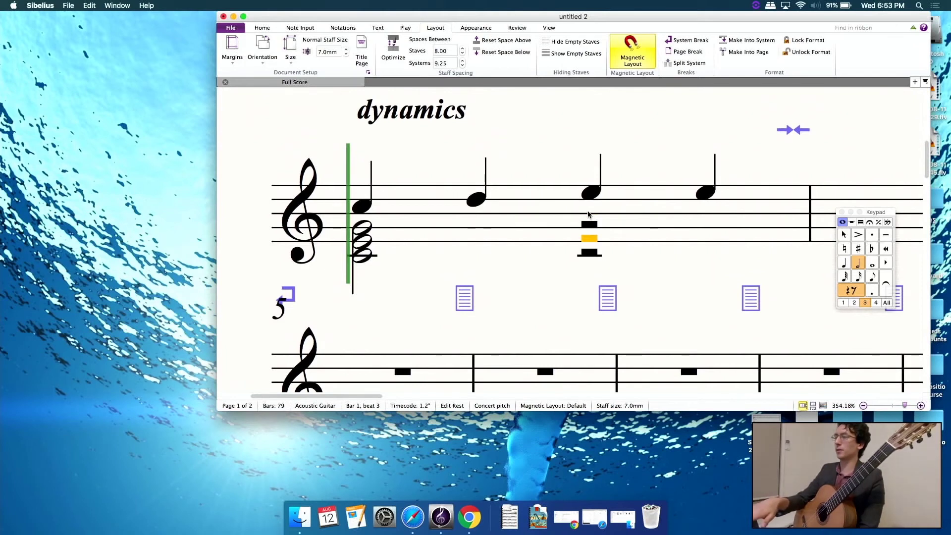
Step: Hide the voice 2, voice 3 and voice 4 half rests on beat 3 of bar 1
key("Escape")
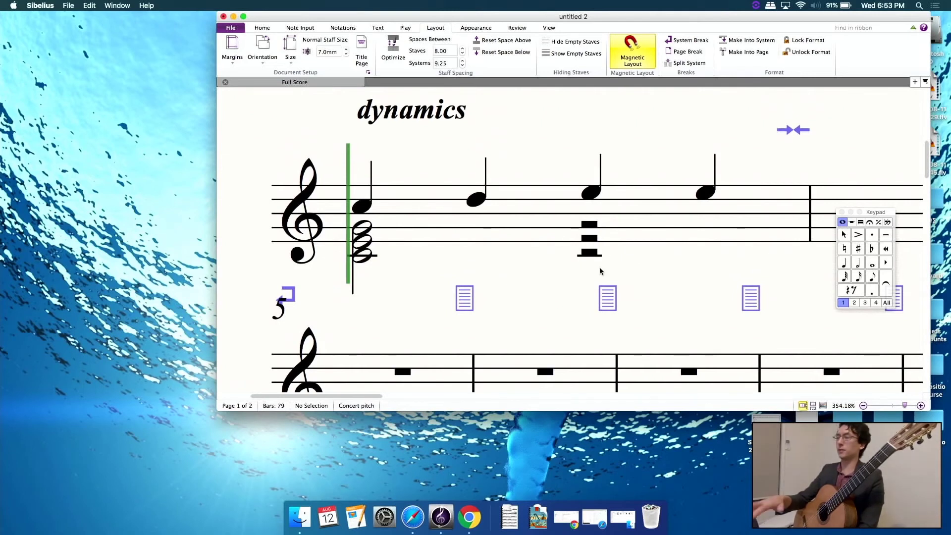
left_click(589, 253)
key("Up")
key("Up")
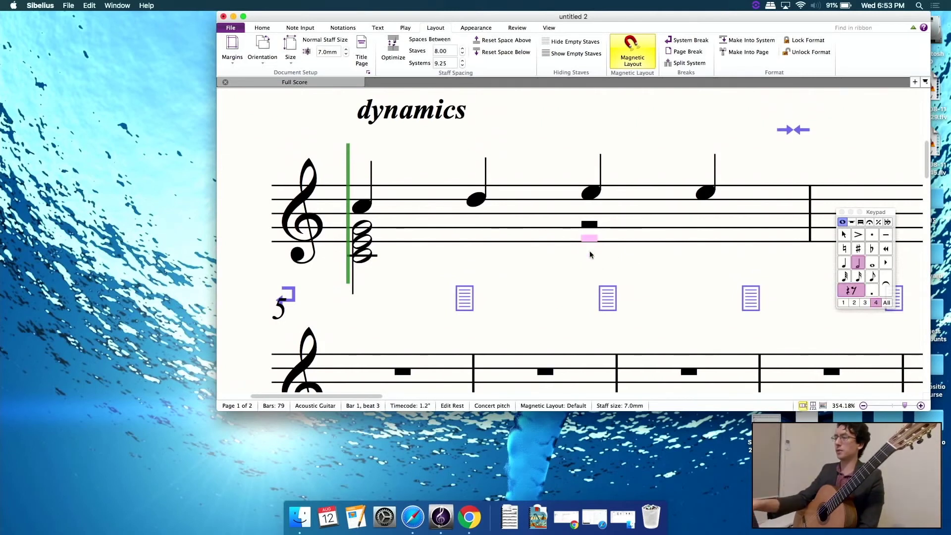
key("alt+3")
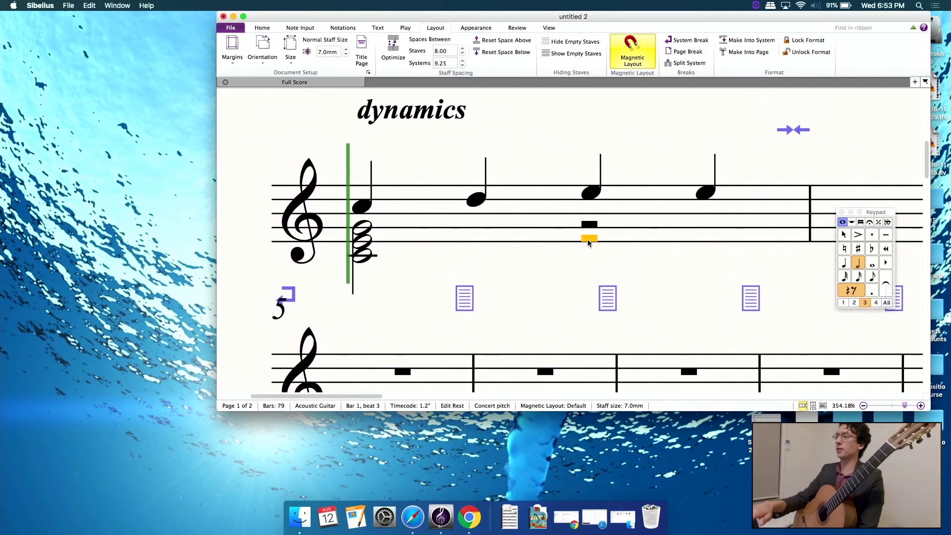
key("super+shift+h")
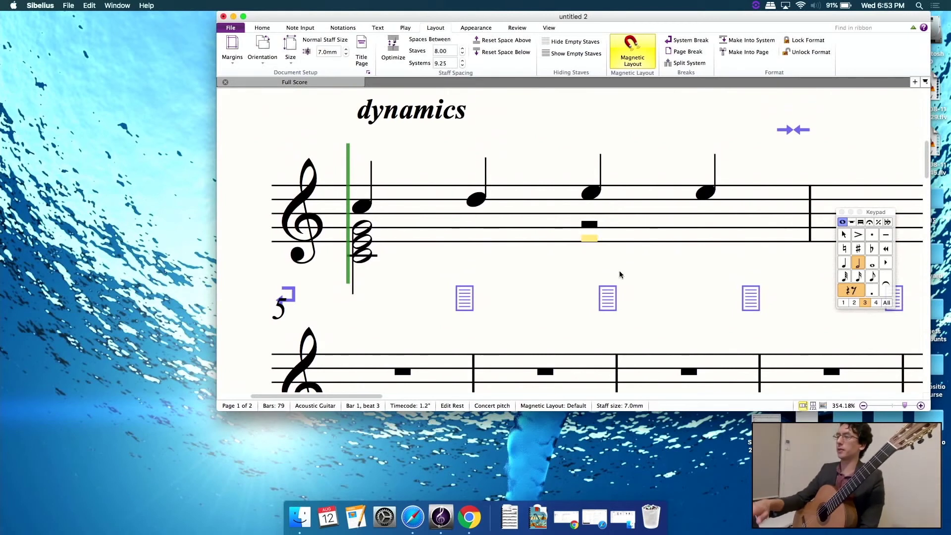
key("alt+2")
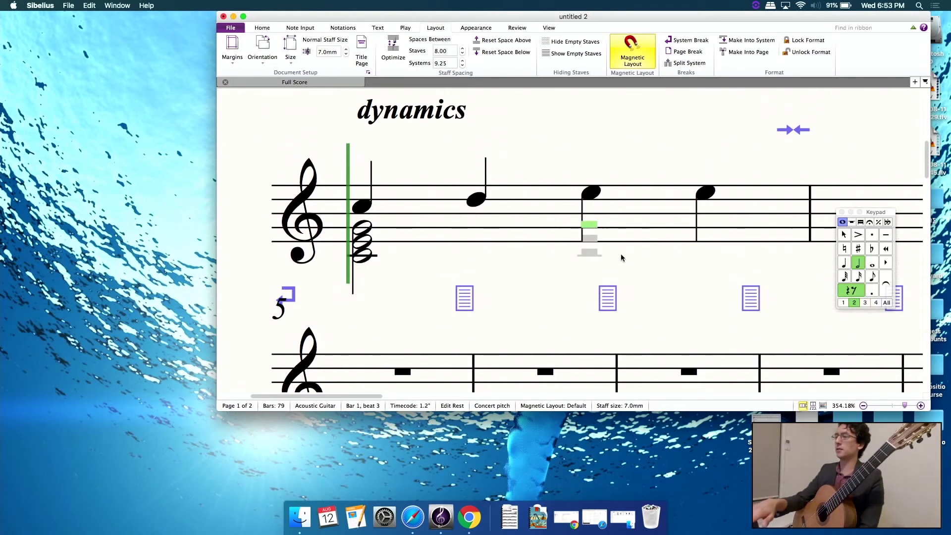
key("Escape")
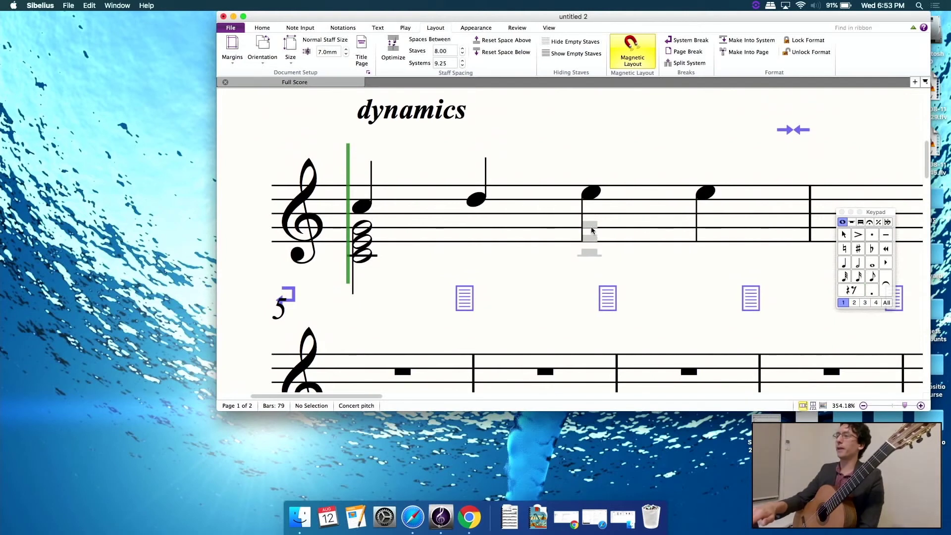
Step: Flip the stems of the melody notes on beats 3 and 4 of bar 1 upward
left_click(591, 193)
key("x")
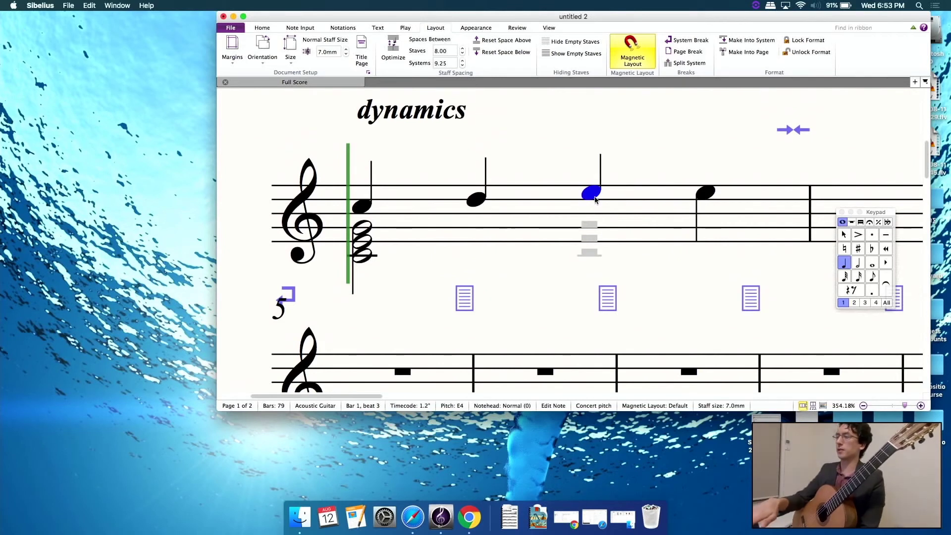
left_click(706, 193)
key("x")
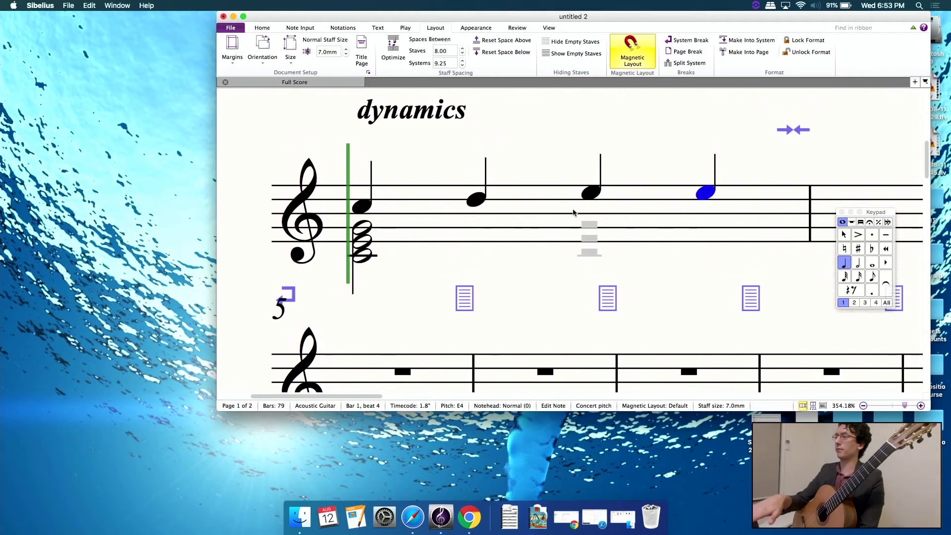
Step: Select bar 1's four melody notes as a multiple selection without the lower voices, and compare with selecting the whole bar
left_click(595, 196)
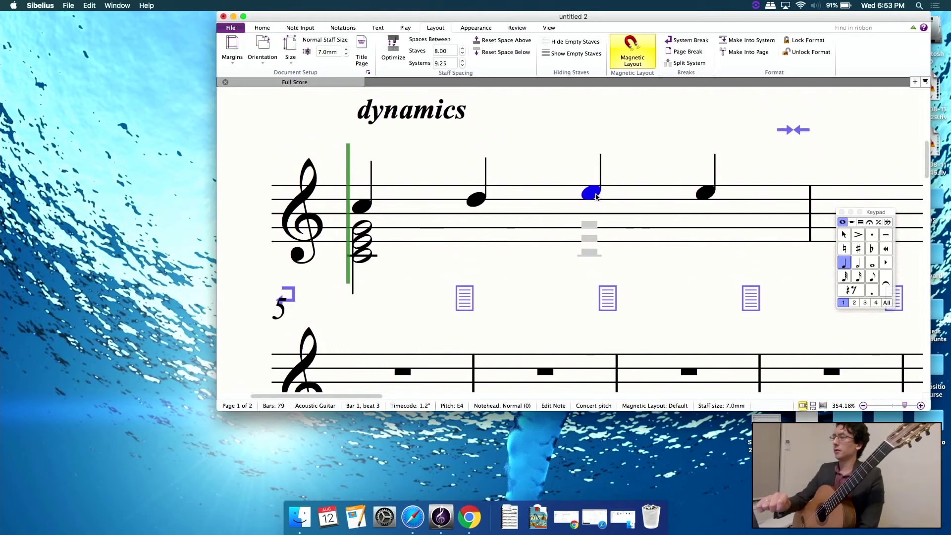
left_click(368, 212)
left_click(475, 204, "shift")
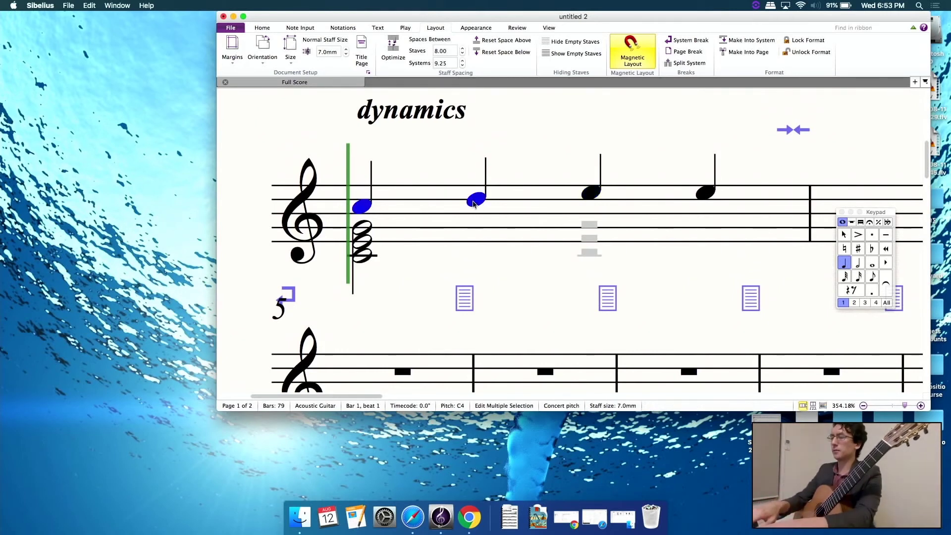
left_click(596, 196, "shift")
left_click(714, 198, "shift")
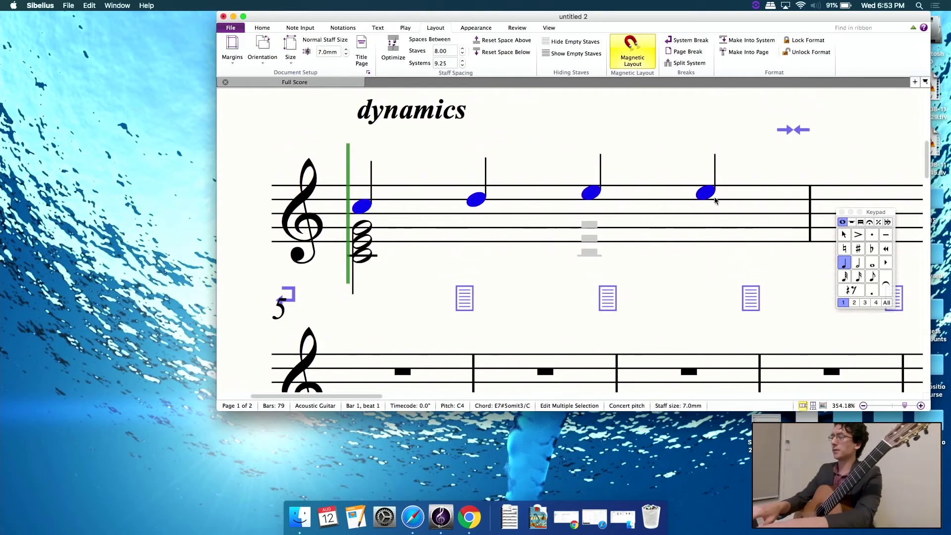
left_click(692, 227)
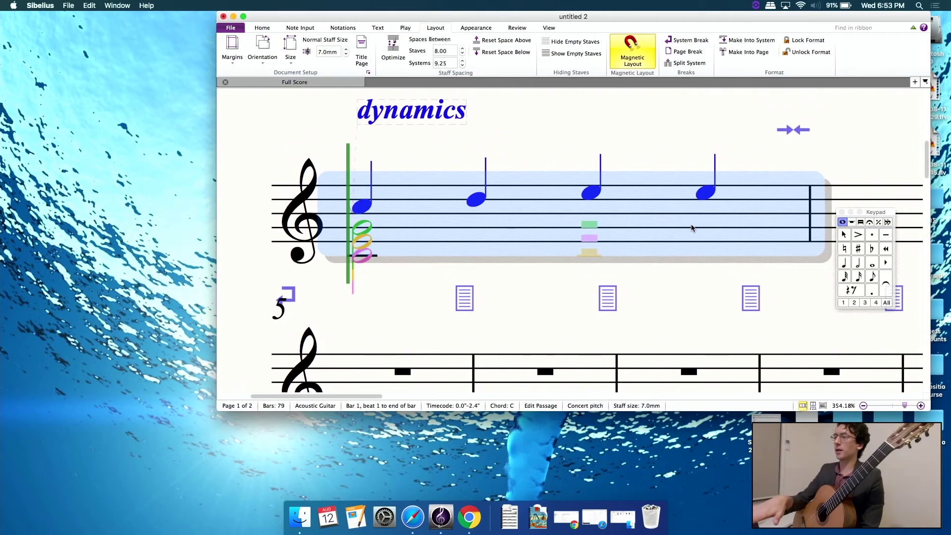
left_click(708, 196)
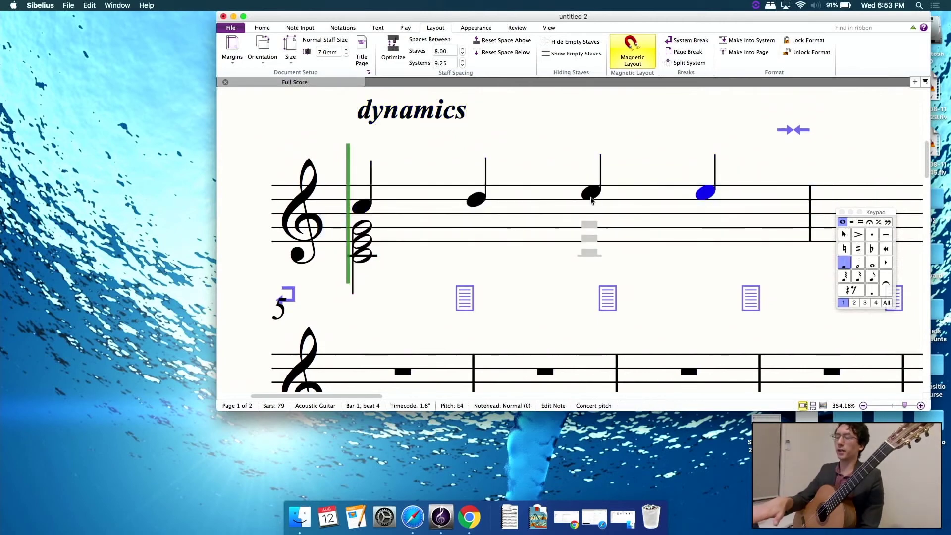
Step: Lower all the notes in bar 1 by two steps and return them to their original pitches
left_click(450, 218)
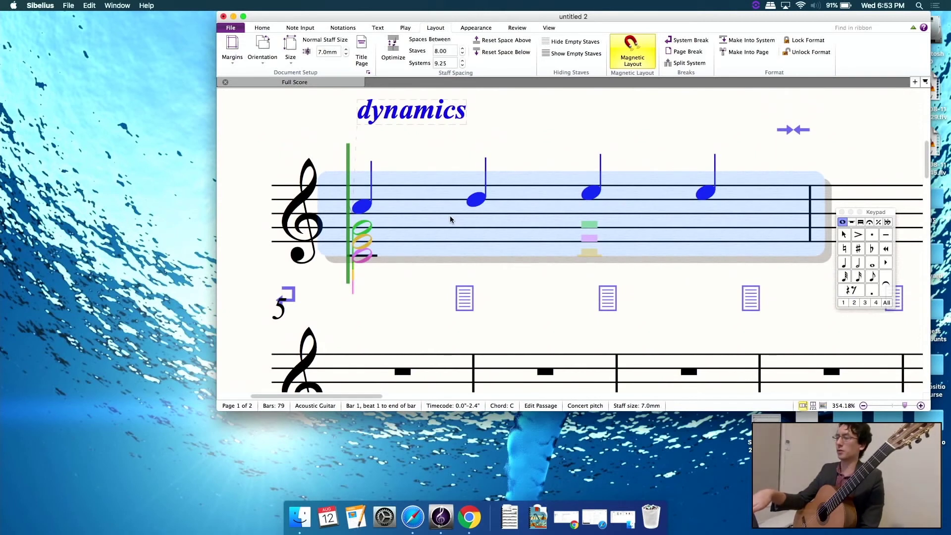
key("Down")
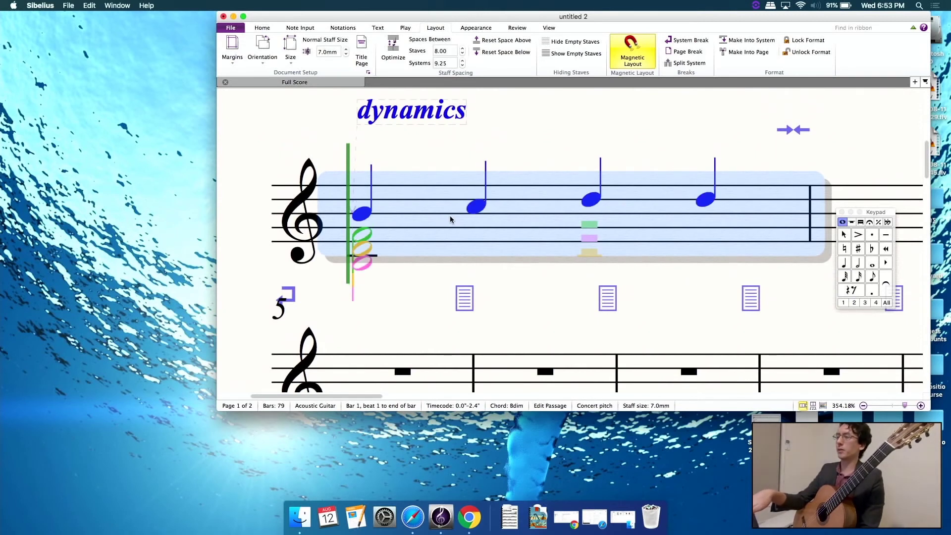
key("Down")
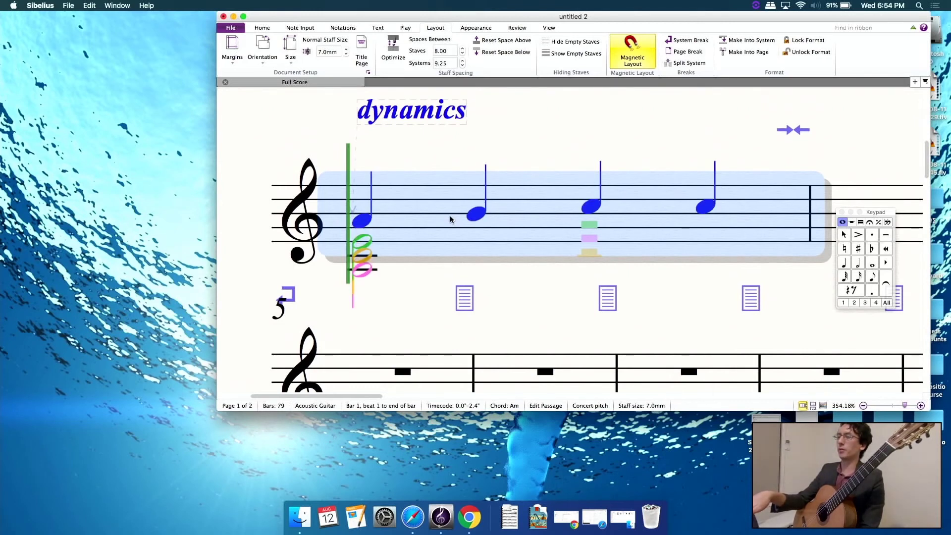
key("Up")
key("Up")
key("Up")
key("Up")
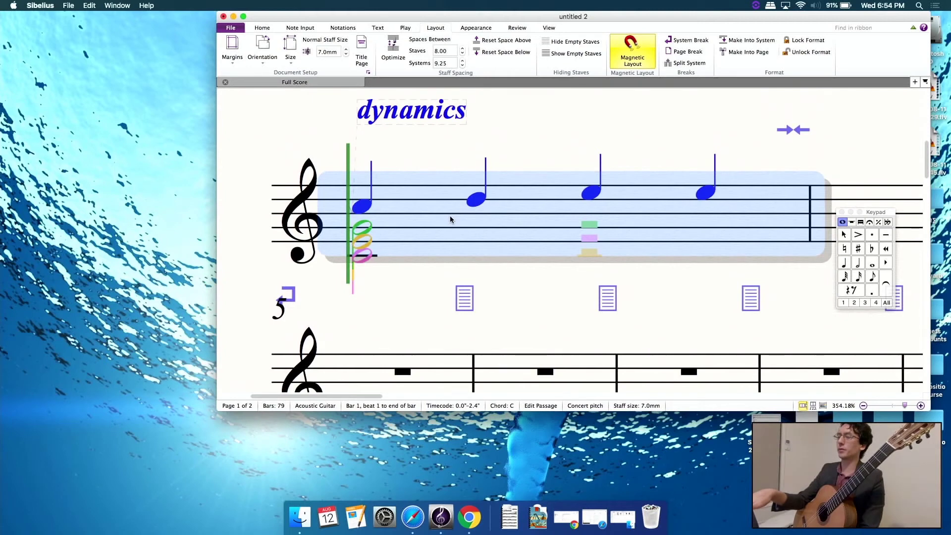
key("Down")
key("Down")
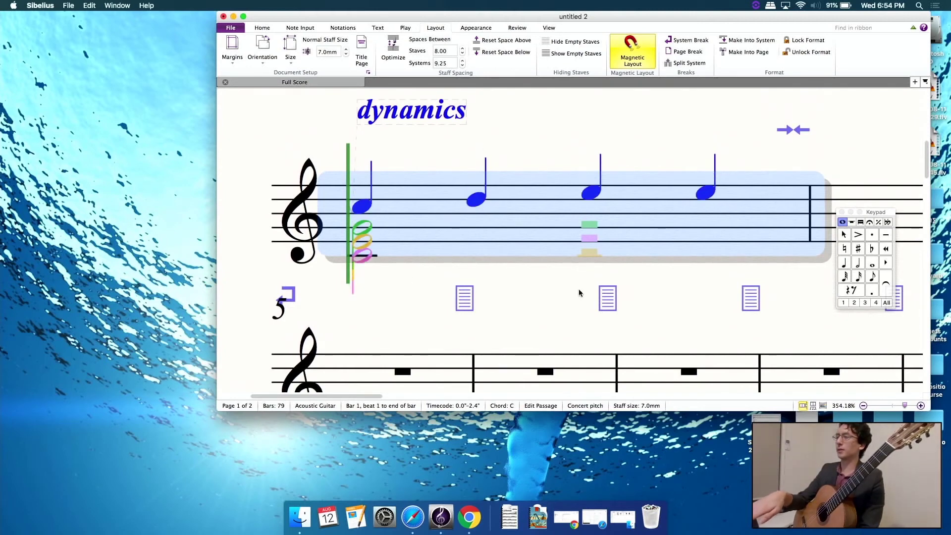
left_click(633, 280)
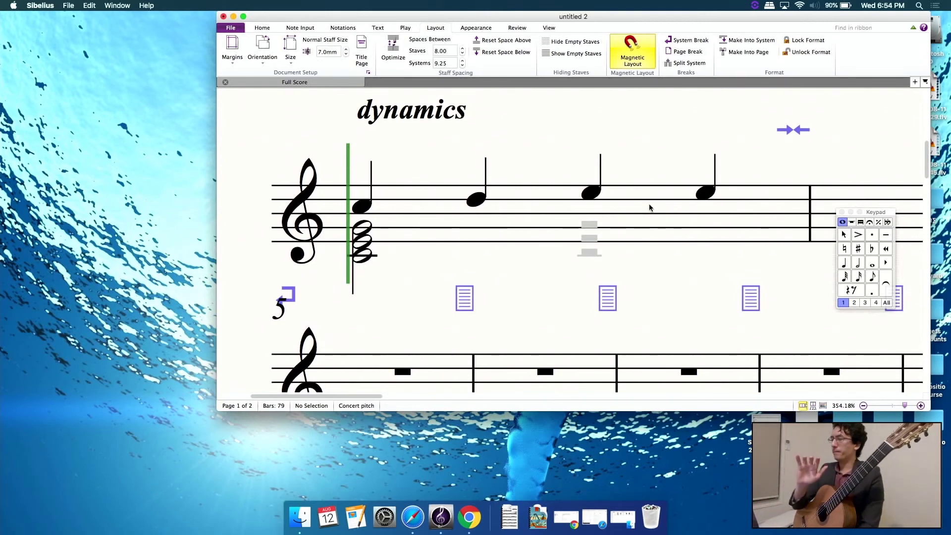
Step: Copy the entire contents of bar 1, including all voices and the dynamics text, into bar 2
scroll(651, 208, "down", 4)
scroll(622, 237, "down", 3)
scroll(622, 238, "right", 5)
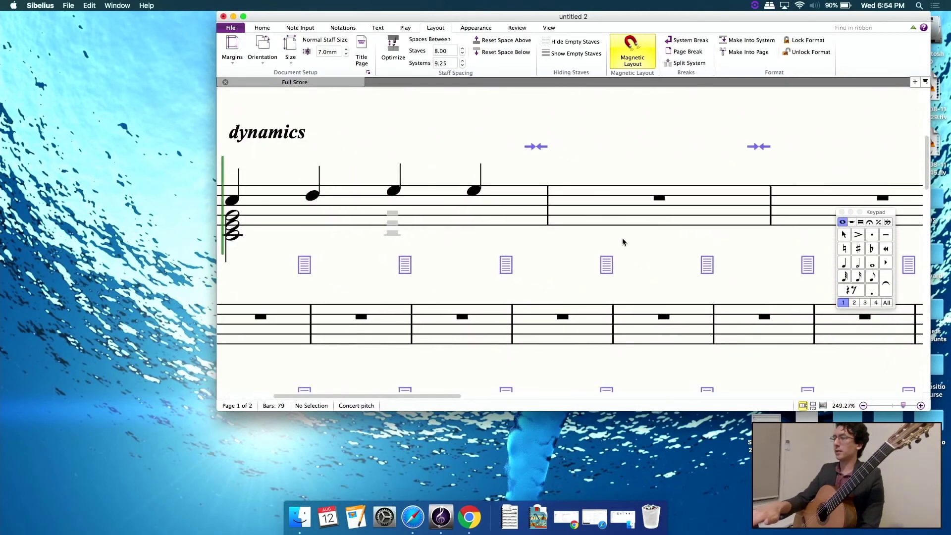
scroll(622, 238, "left", 5)
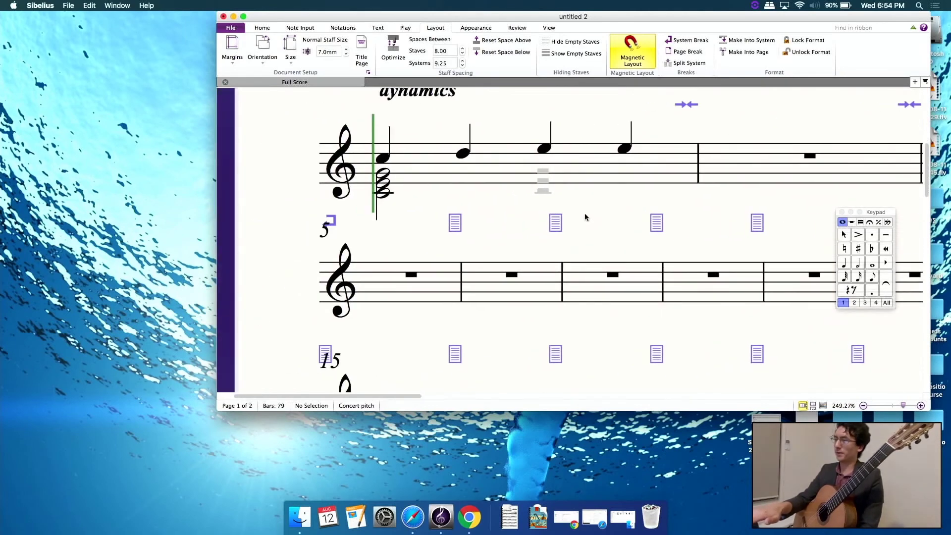
scroll(487, 187, "up", 4)
scroll(487, 186, "down", 3)
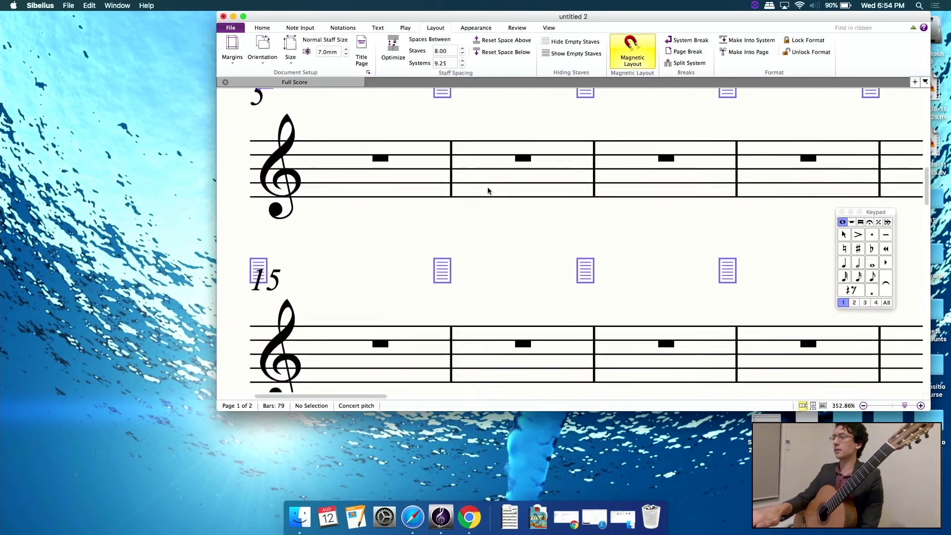
scroll(488, 186, "left", 2)
left_click(493, 242)
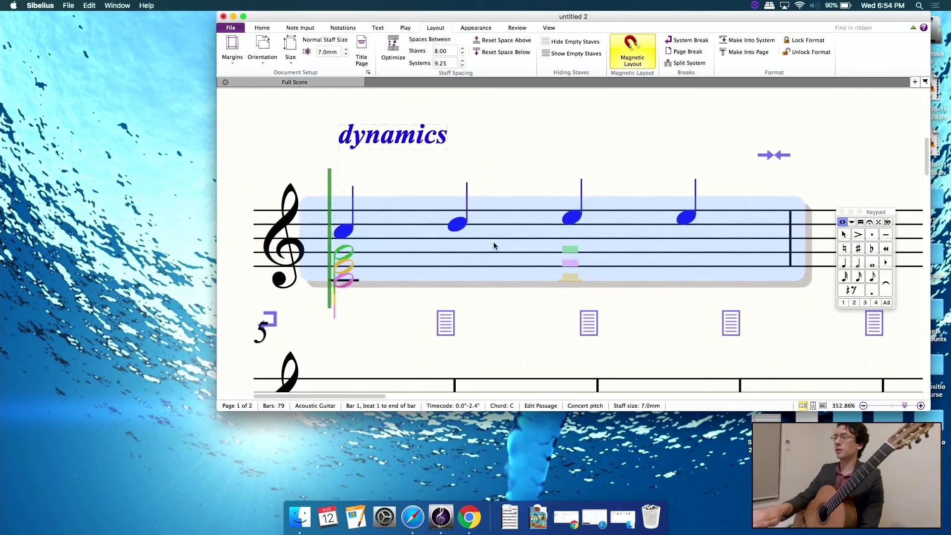
scroll(493, 242, "down", 5)
scroll(493, 241, "right", 2)
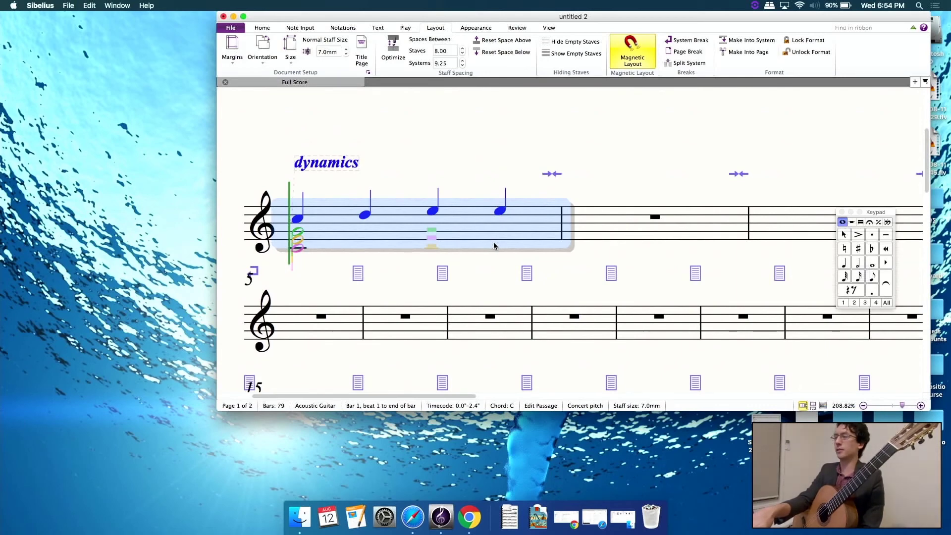
left_click(632, 236)
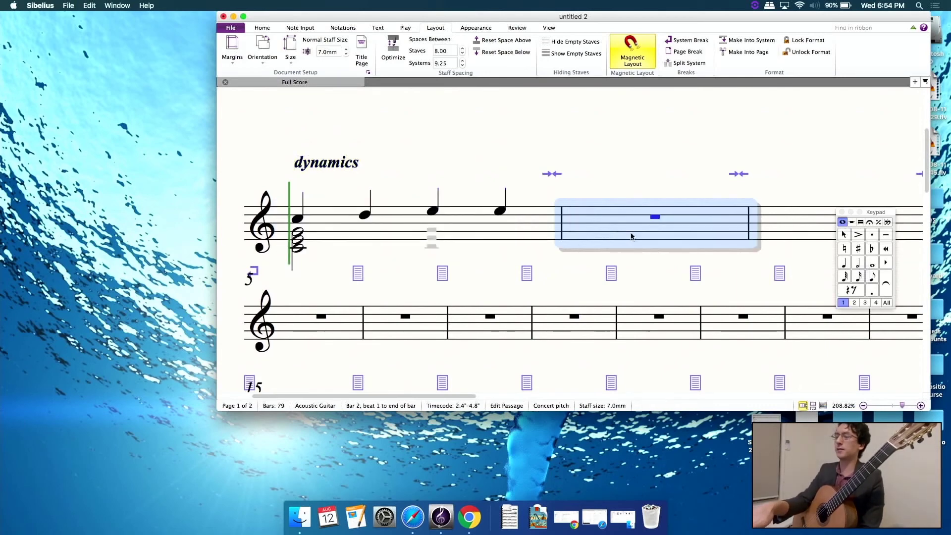
key("super+v")
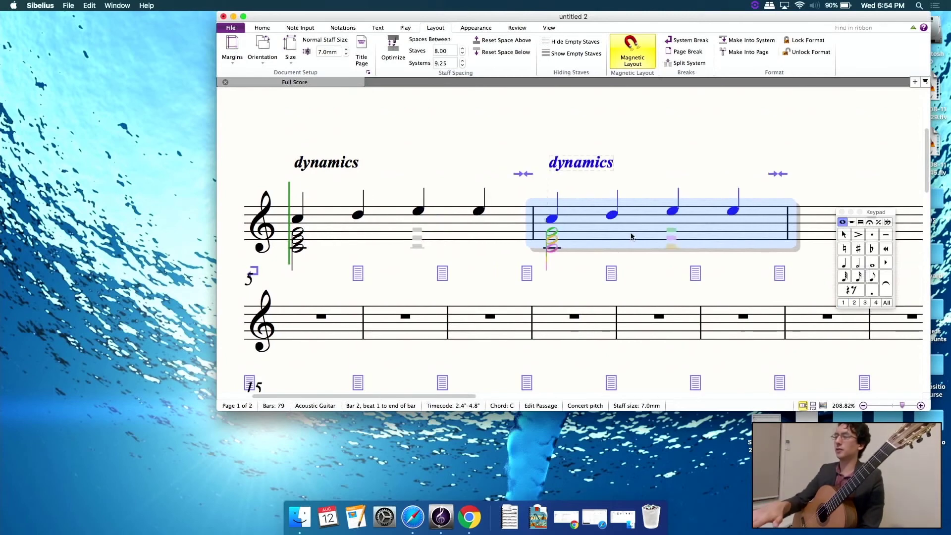
Step: Copy the melody notes on beats 3 and 4 of bar 2 into bar 3 twice, filling all four beats
scroll(631, 236, "down", 3)
scroll(631, 236, "right", 3)
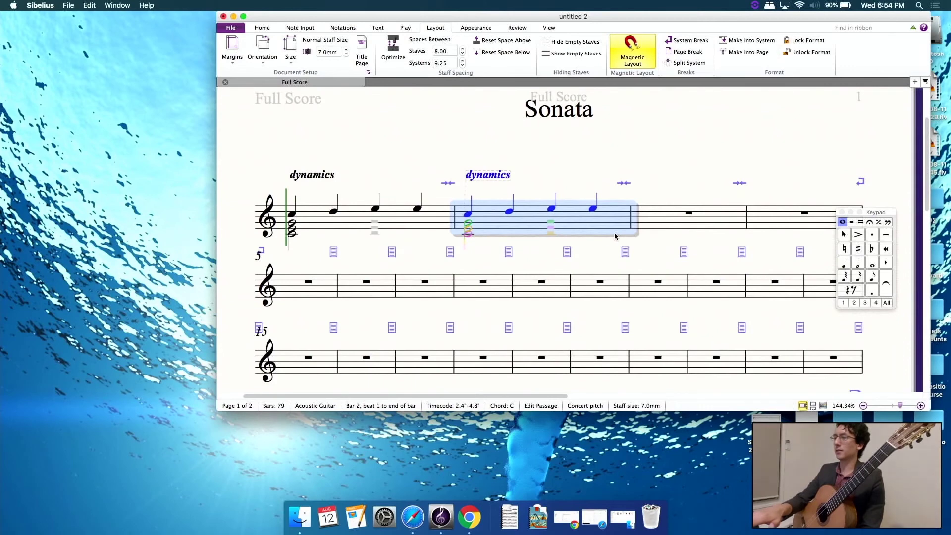
scroll(488, 235, "up", 2)
left_click(532, 188)
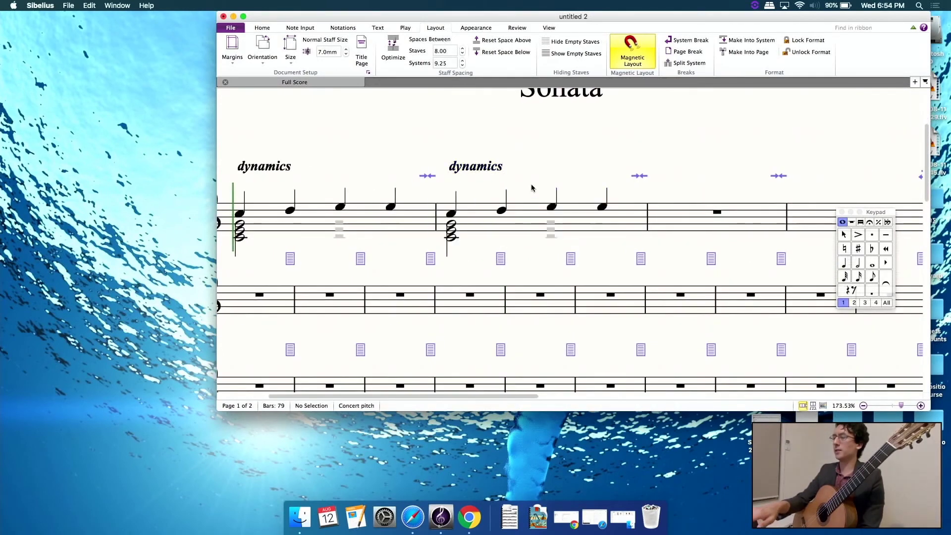
scroll(532, 188, "up", 2)
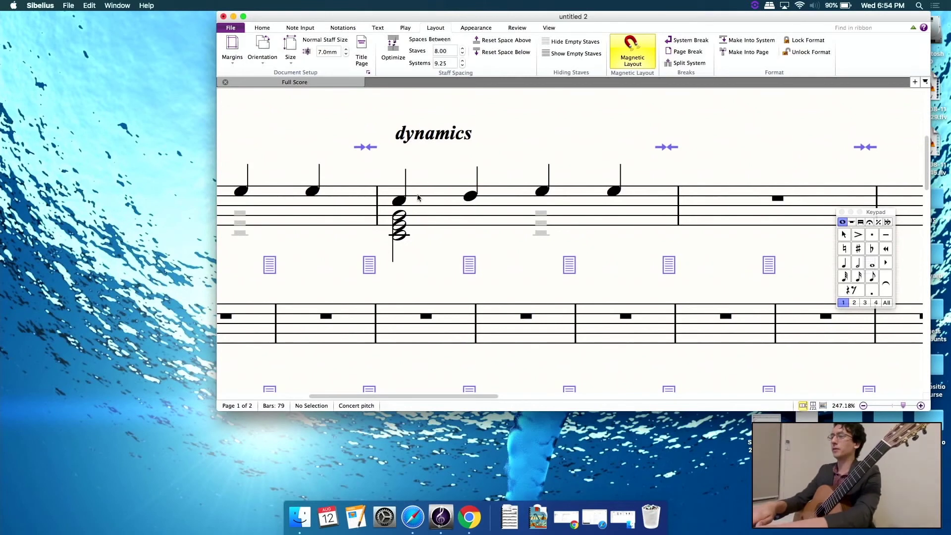
left_click(613, 192)
left_click(543, 191, "shift")
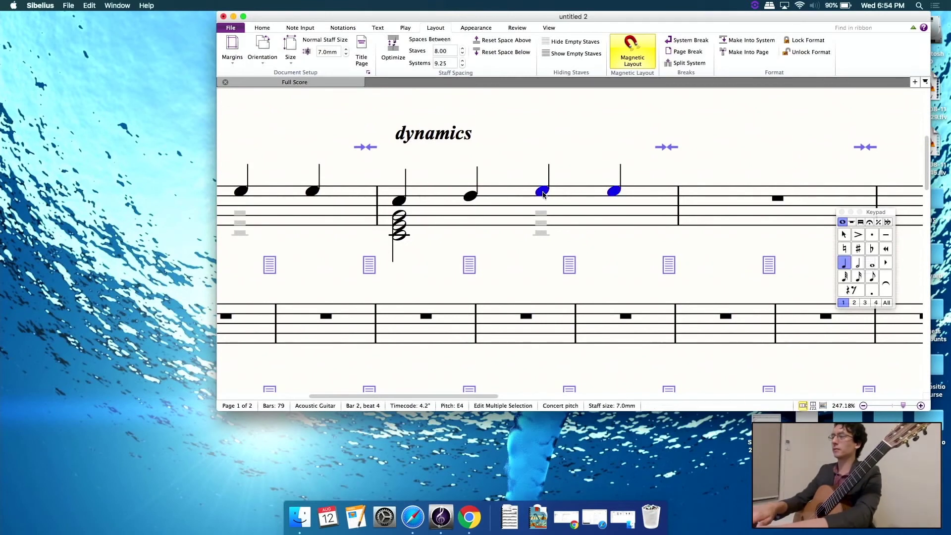
left_click(735, 202)
key("super+v")
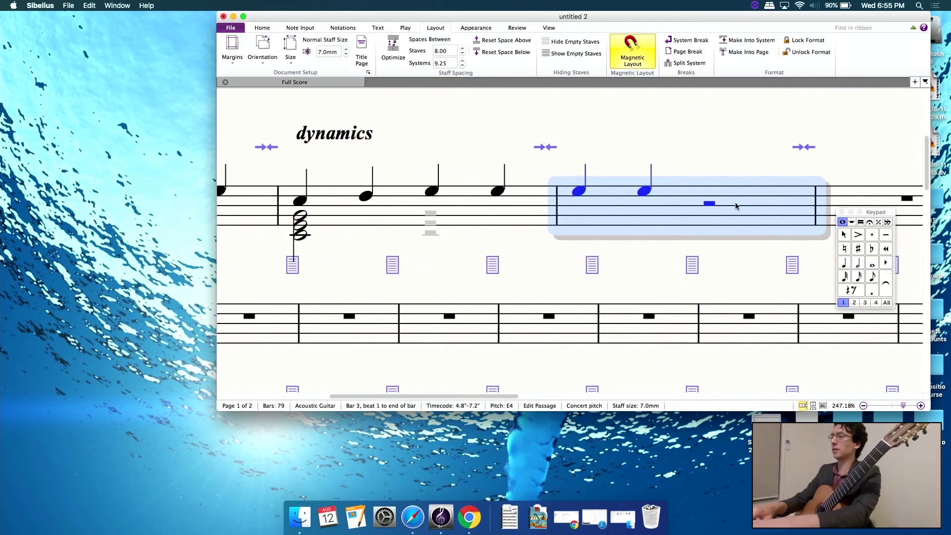
key("Escape")
left_click(711, 203)
key("super+v")
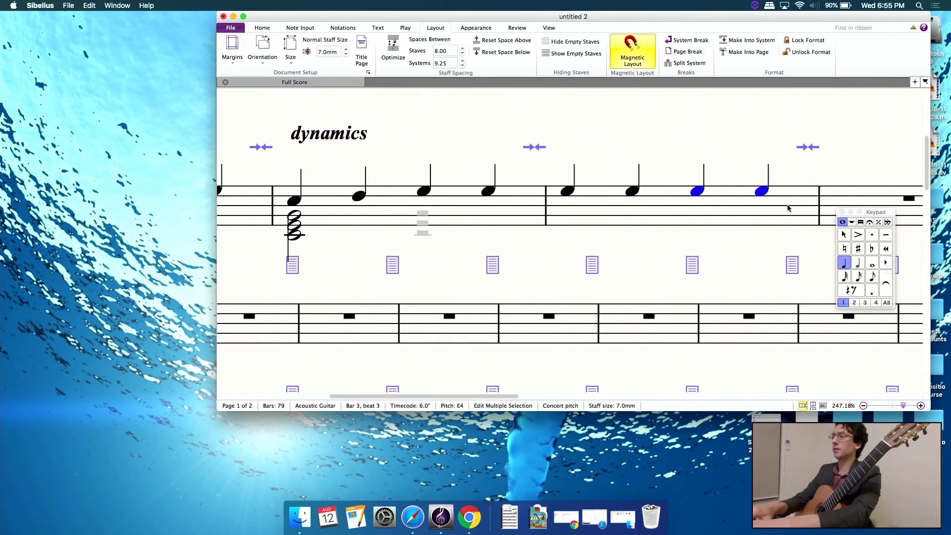
Step: Select the whole of bar 2, and compare with a multiple selection of only its melody notes on beats 2 to 4
left_click(368, 199)
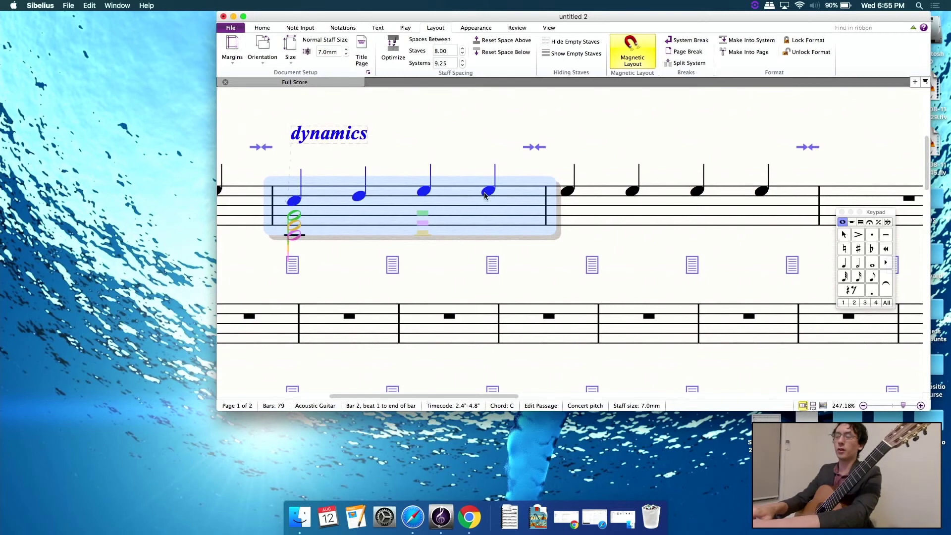
left_click(485, 195)
left_click(424, 193, "super")
left_click(358, 195, "super")
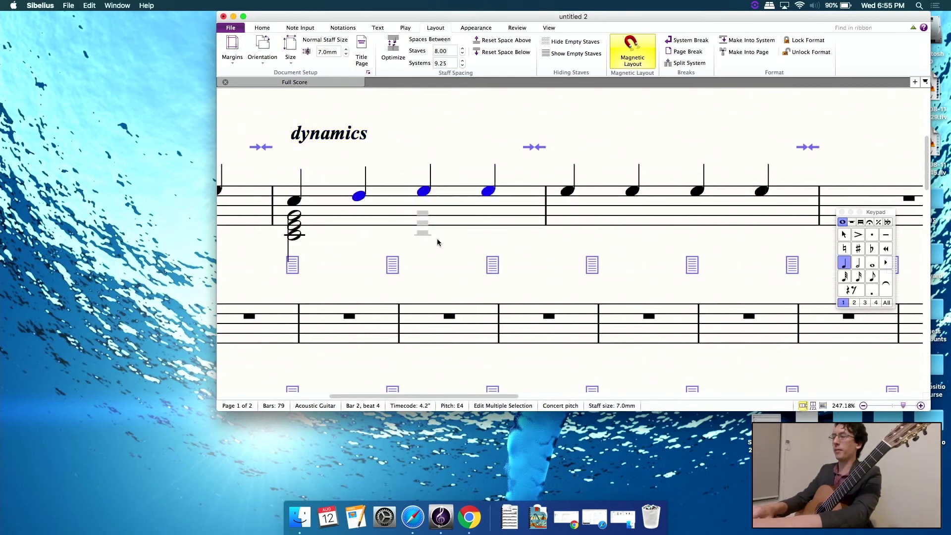
Step: Copy bar 2's four melody notes and the upper note of its half-note chord into bar 3, and clear the selection
left_click(485, 194)
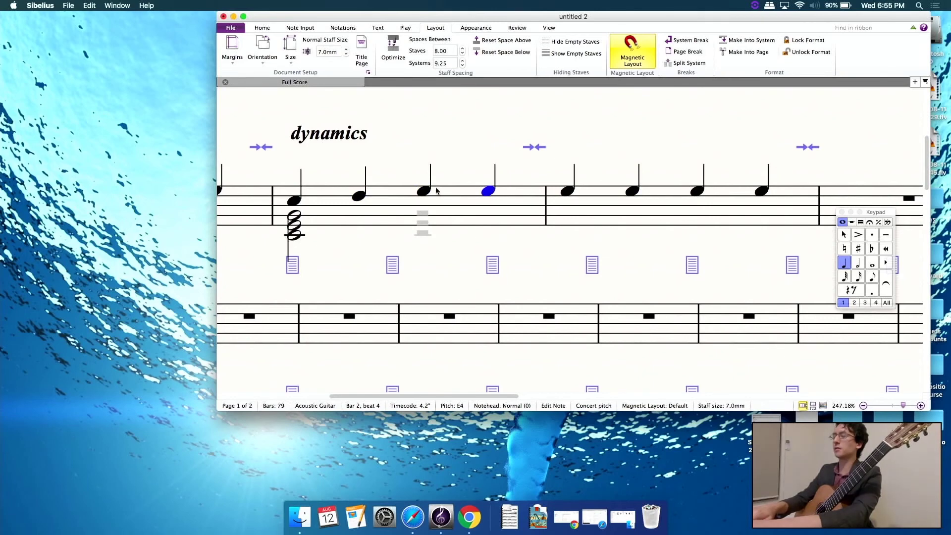
scroll(425, 194, "up", 3)
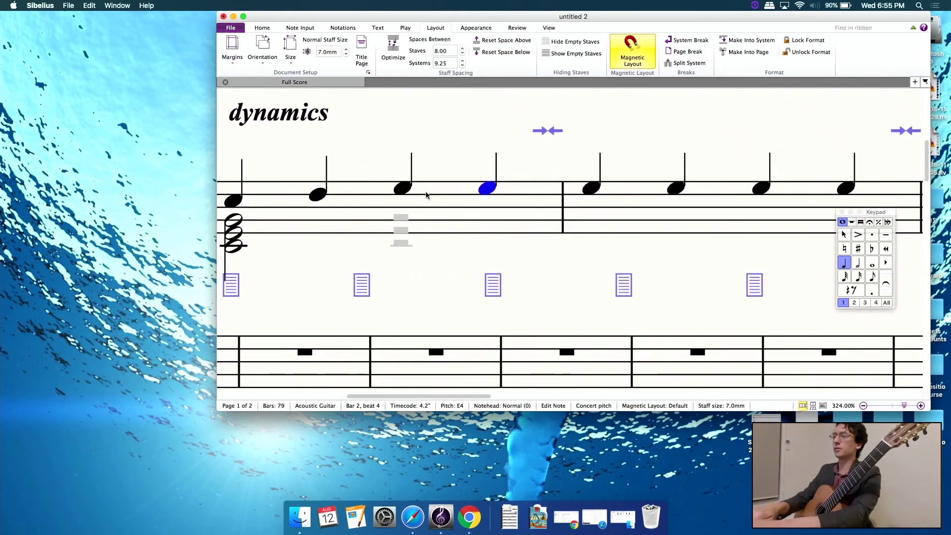
left_click(409, 192, "super")
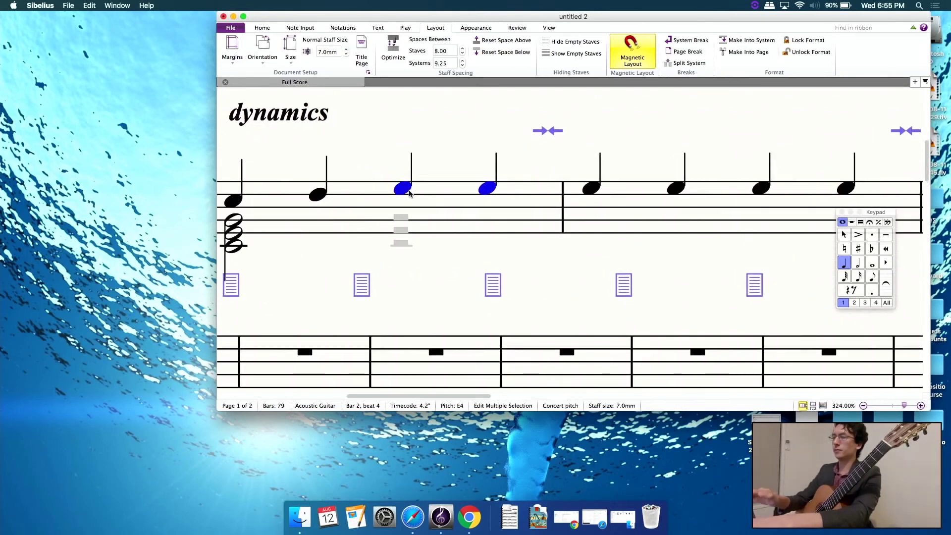
left_click(318, 195, "super")
left_click(239, 201, "super")
left_click(238, 220, "super")
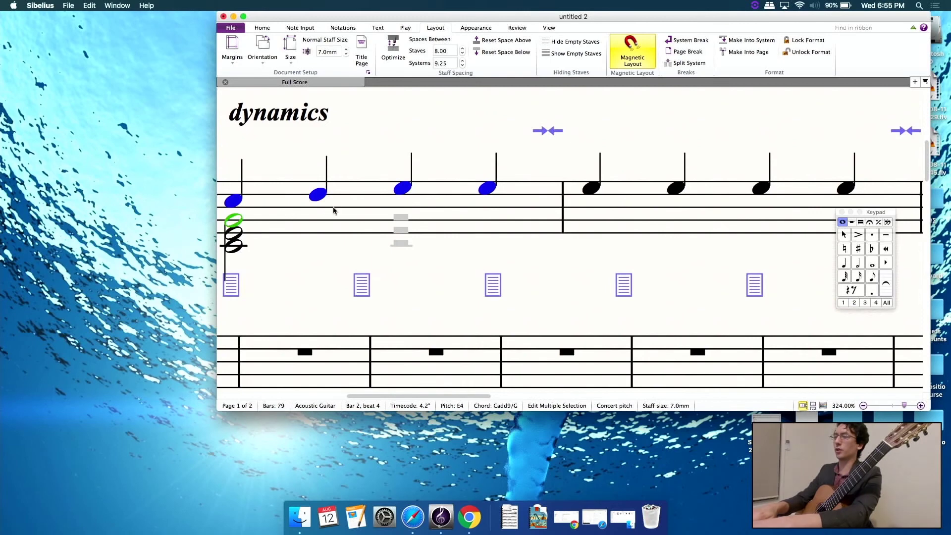
left_click(664, 213)
key("super+v")
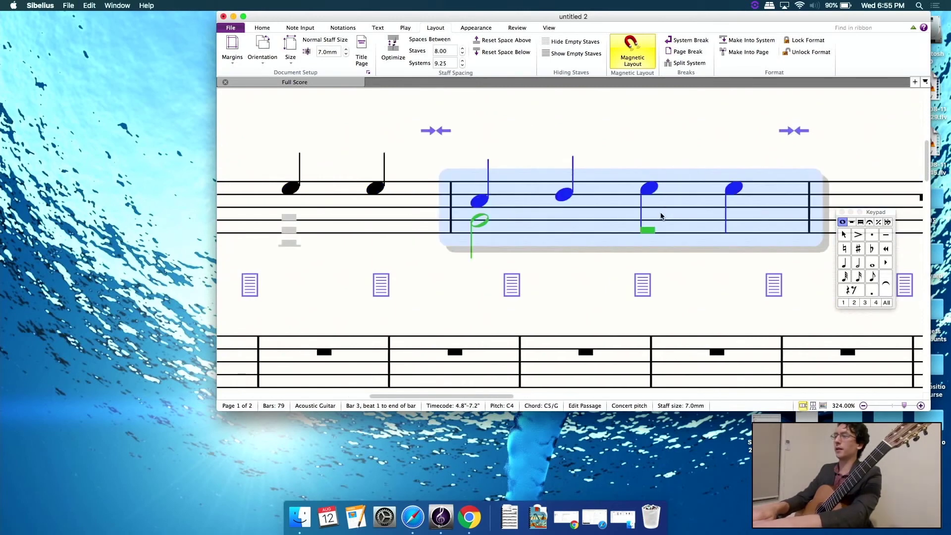
left_click(646, 253)
left_click(648, 188)
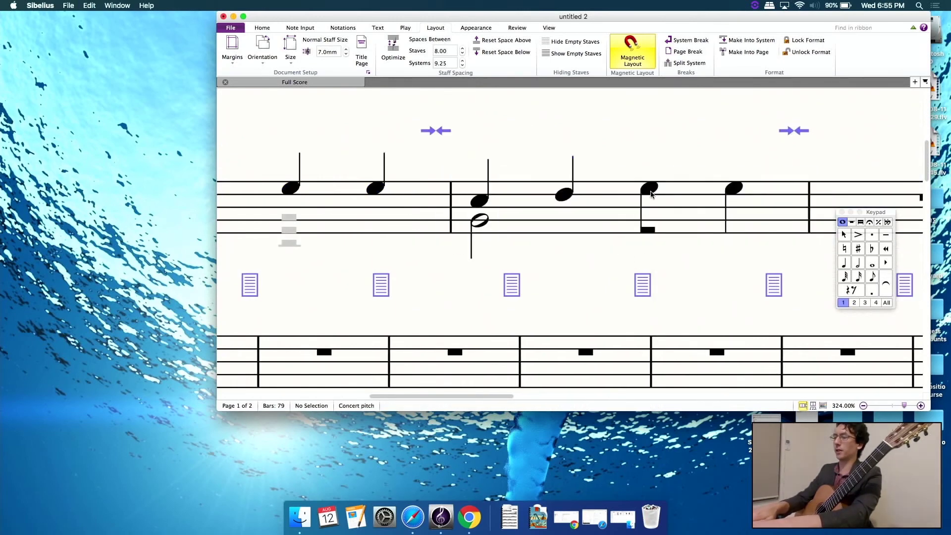
left_click(732, 189)
scroll(628, 229, "left", 5)
scroll(628, 229, "down", 2)
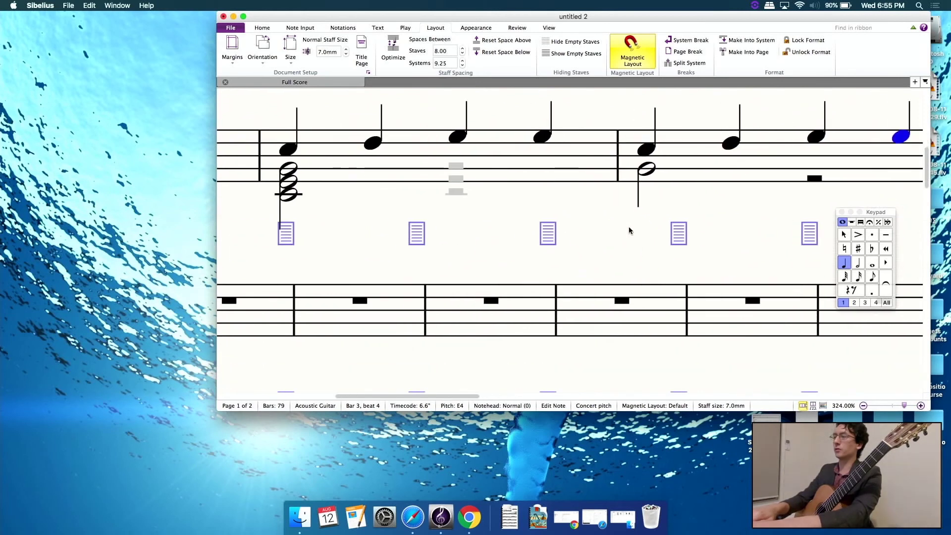
left_click(609, 228)
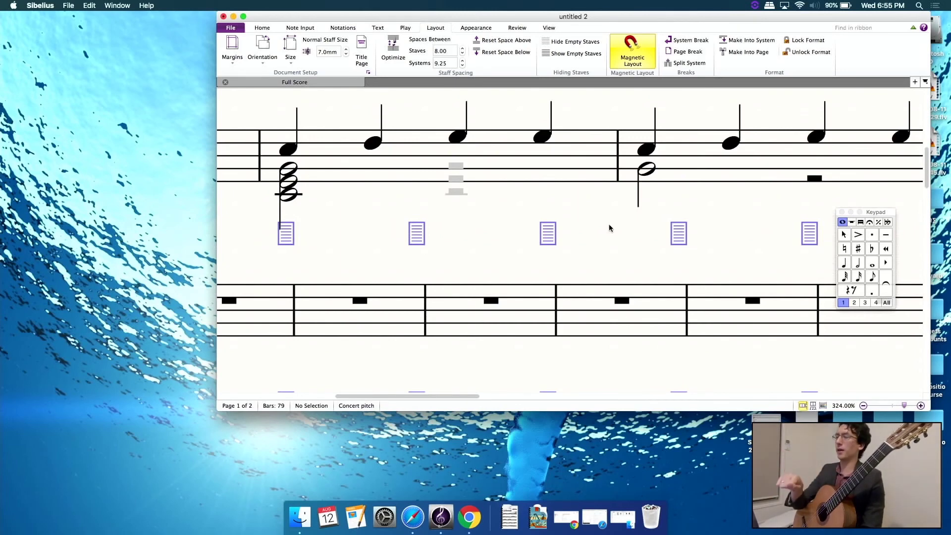
Step: Select bars 1 to 3 as one continuous passage
scroll(581, 216, "down", 6)
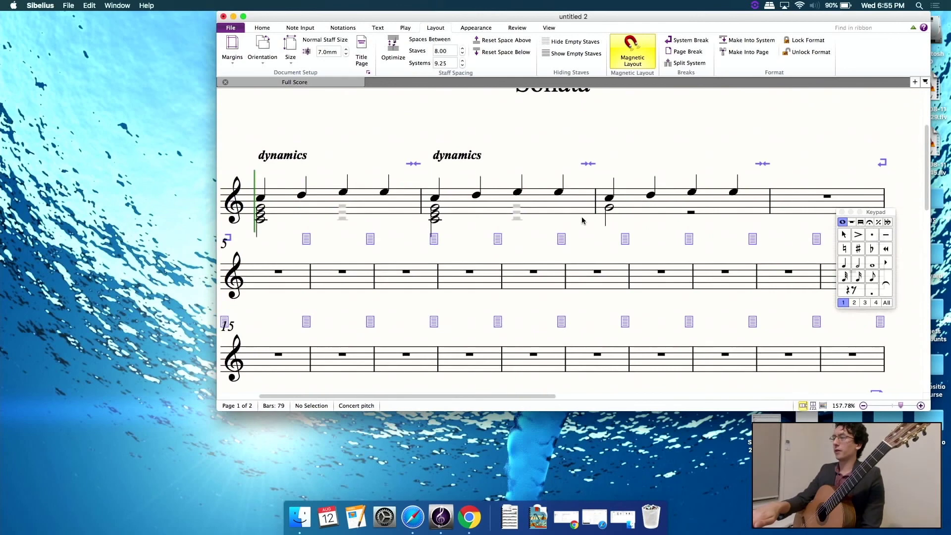
left_click_drag(515, 218, 451, 228)
left_click_drag(529, 219, 601, 200)
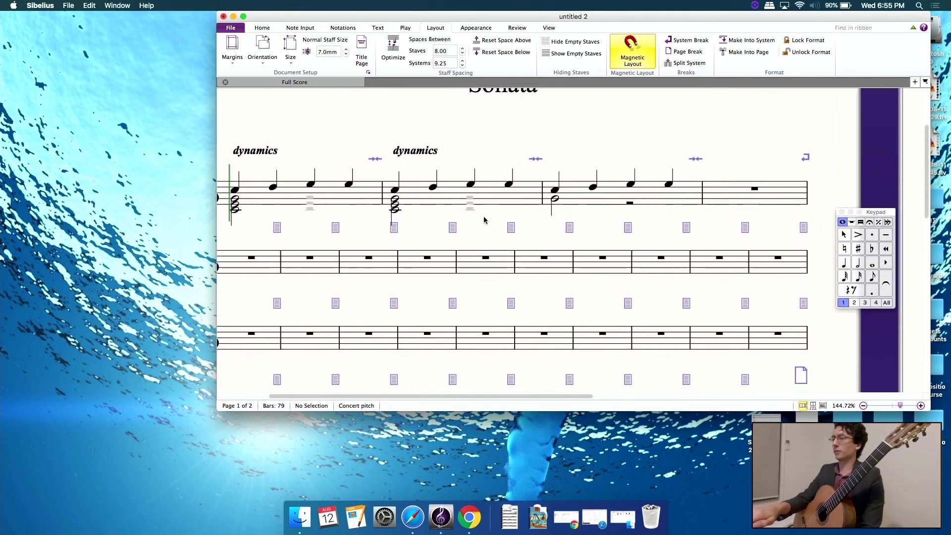
left_click(341, 202)
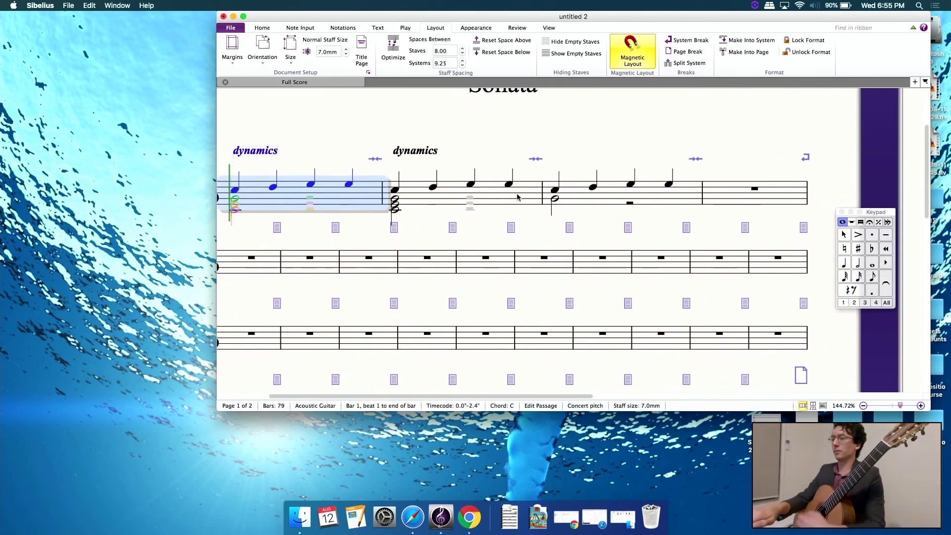
left_click(607, 199, "shift")
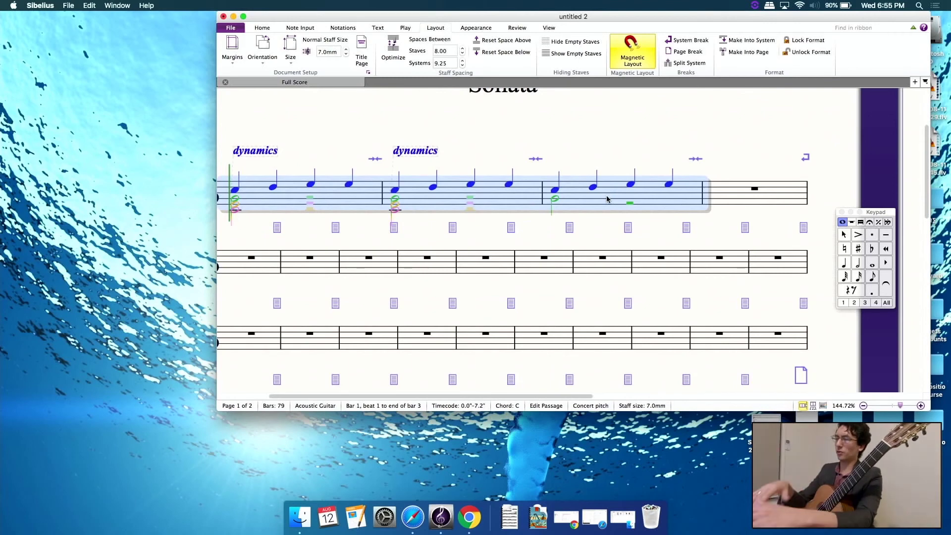
Step: Extend the passage selection to the end of bar 34 and repeat it directly after, starting at bar 35
scroll(609, 197, "down", 5)
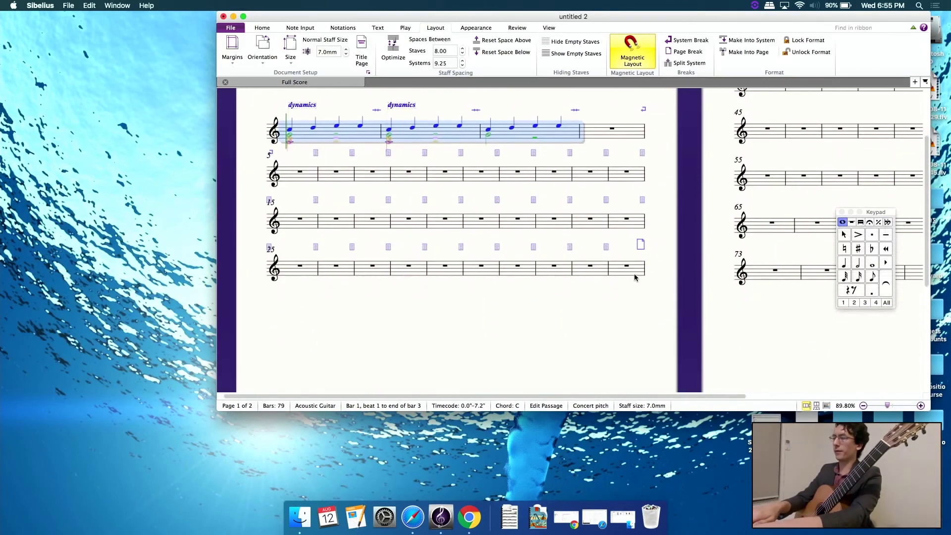
left_click(635, 277, "shift")
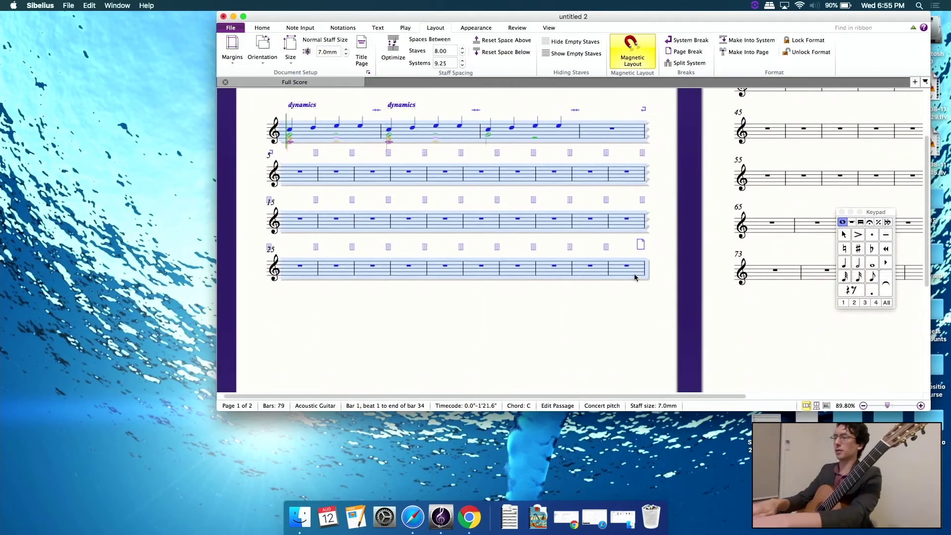
scroll(635, 278, "up", 3)
scroll(635, 277, "right", 3)
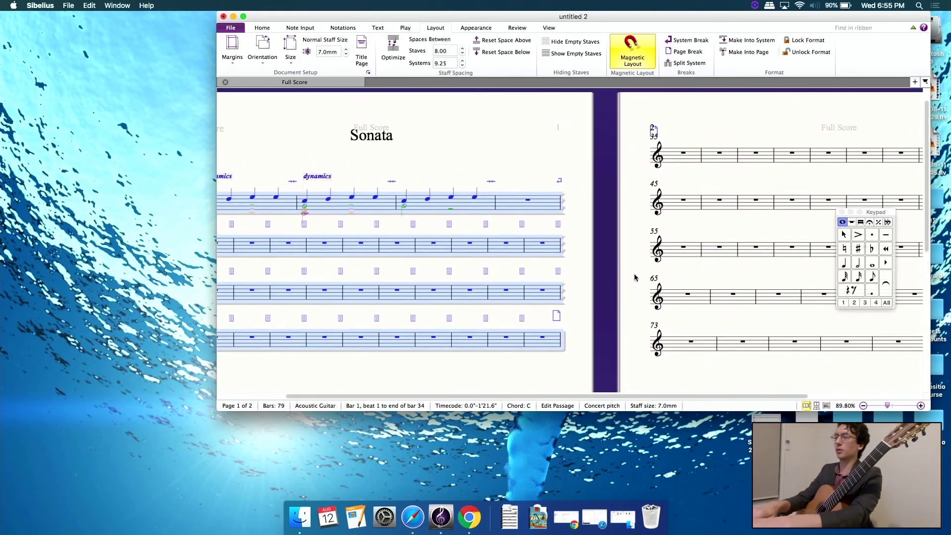
key("r")
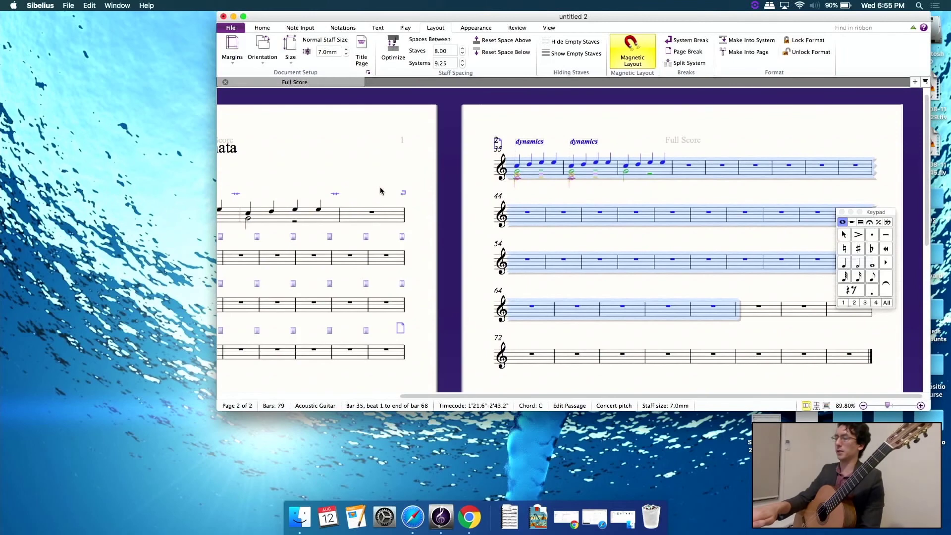
scroll(381, 191, "down", 2)
scroll(380, 191, "left", 5)
key("Escape")
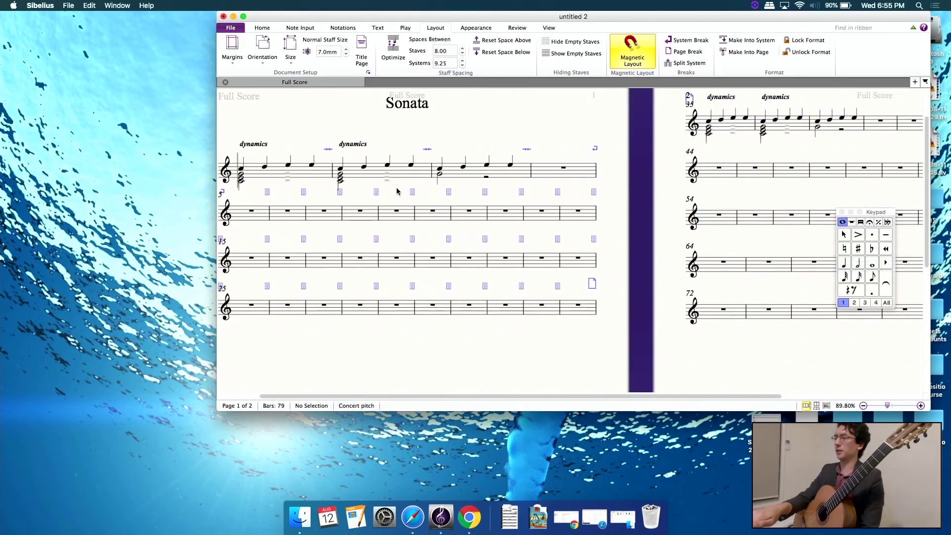
Step: Shorten the melody note on beat 2 of bar 2 to an eighth note
scroll(396, 191, "down", 2)
scroll(396, 191, "up", 3)
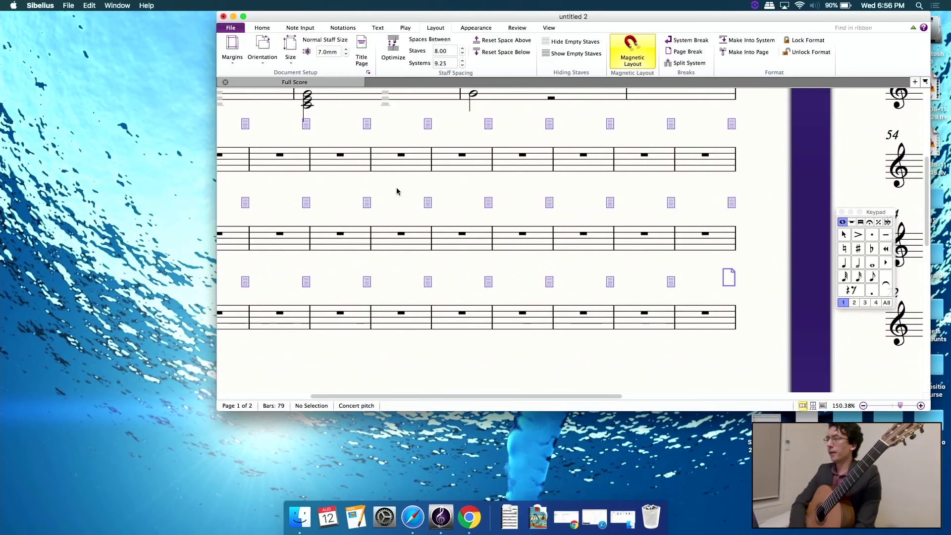
scroll(396, 191, "up", 10)
scroll(397, 191, "left", 3)
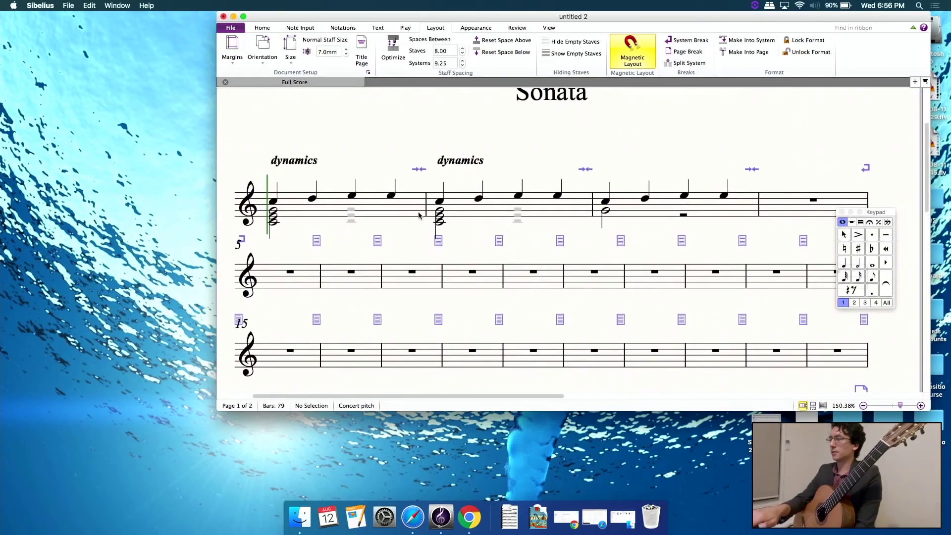
scroll(572, 221, "up", 3)
scroll(573, 221, "left", 7)
scroll(574, 222, "right", 2)
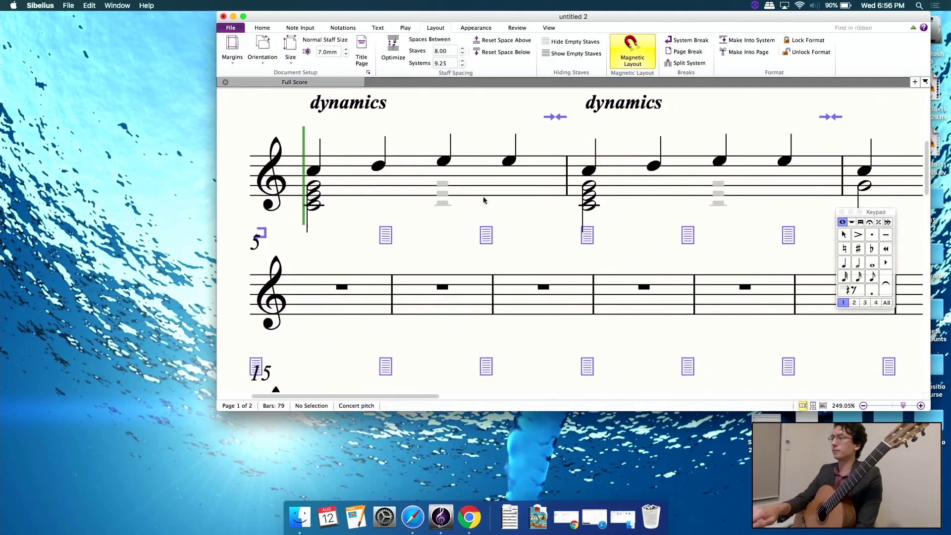
left_click(653, 166)
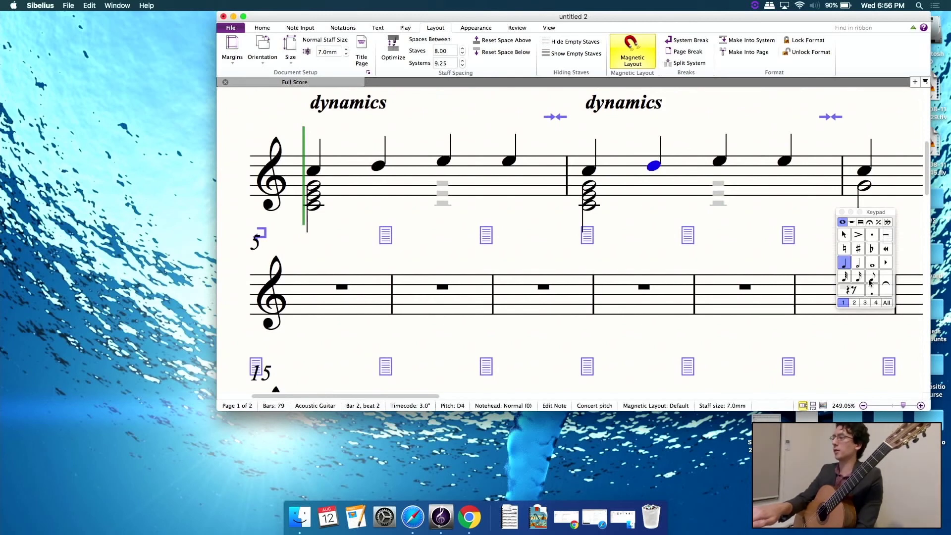
left_click(871, 277)
Step: Fill the rest of bar 2's melody from the eighth rest onward with five eighth-note Ds, and leave note input
key("Right")
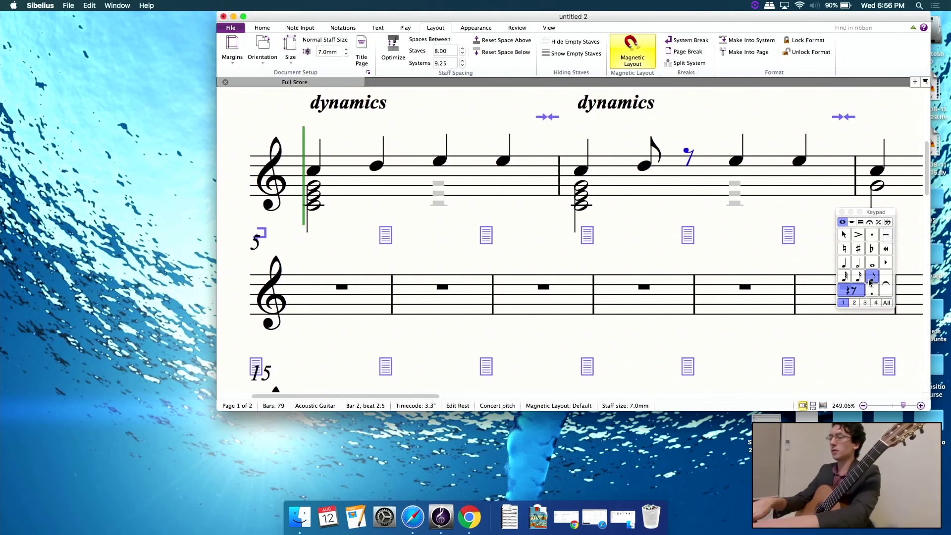
key("d")
key("d")
key("d")
key("d")
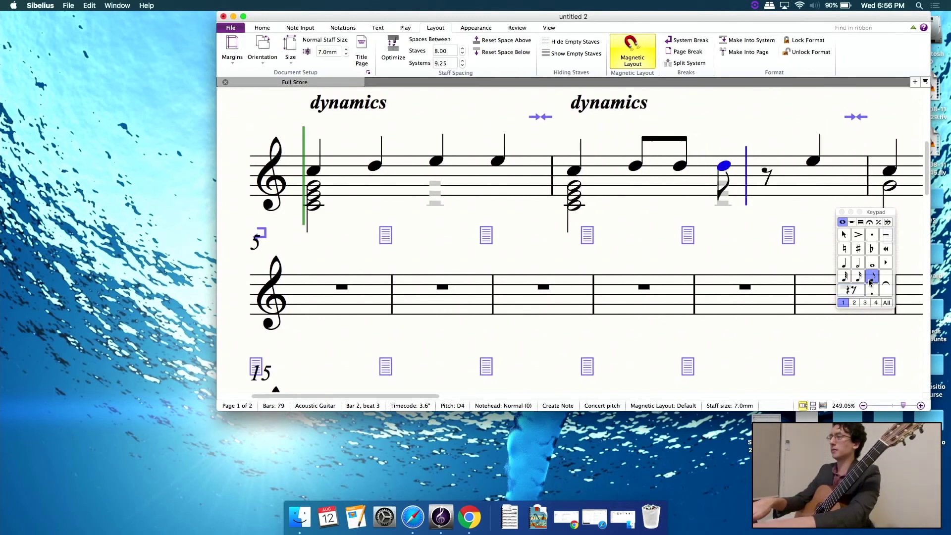
key("d")
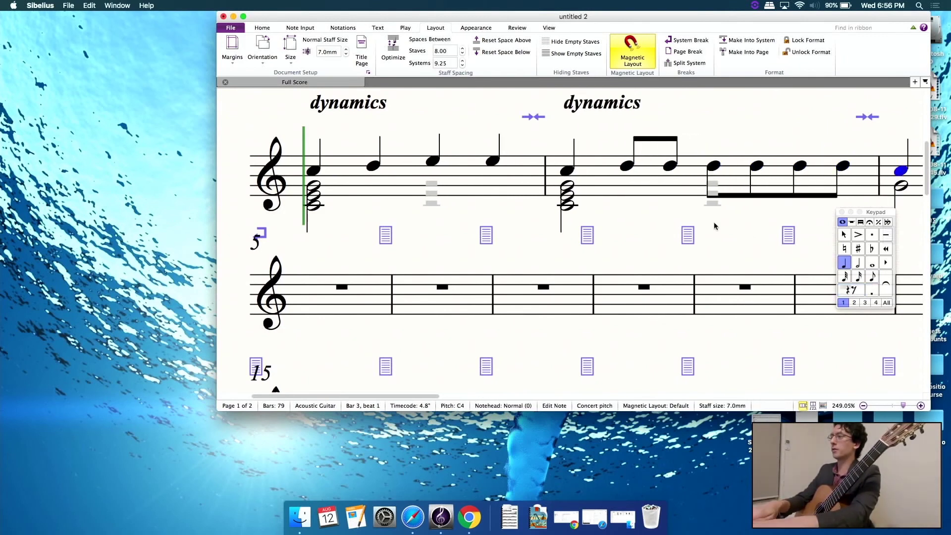
key("Escape")
Step: Set the second eighth note of bar 2 to start a beam, grouping it with the four eighth notes after it
scroll(544, 212, "right", 5)
scroll(545, 212, "up", 2)
scroll(545, 212, "up", 3)
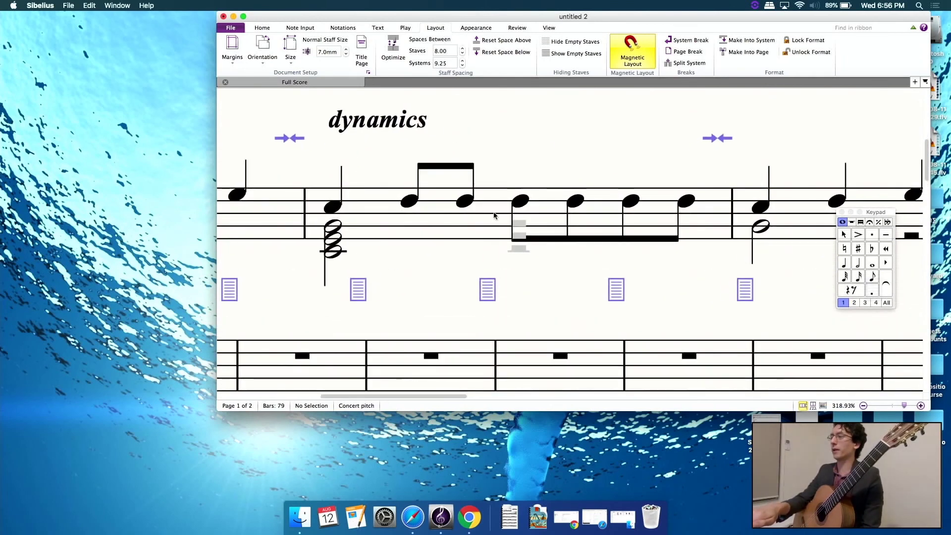
left_click(409, 206)
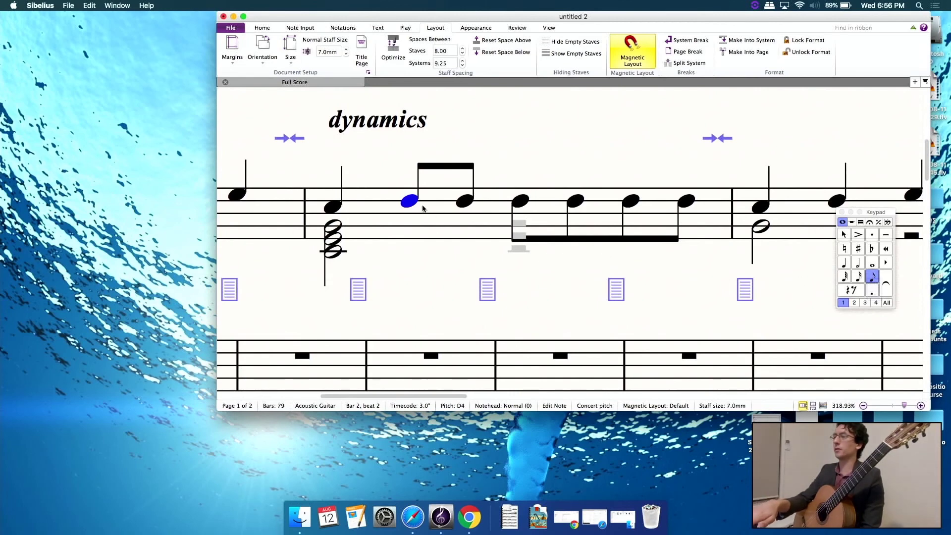
left_click(522, 204)
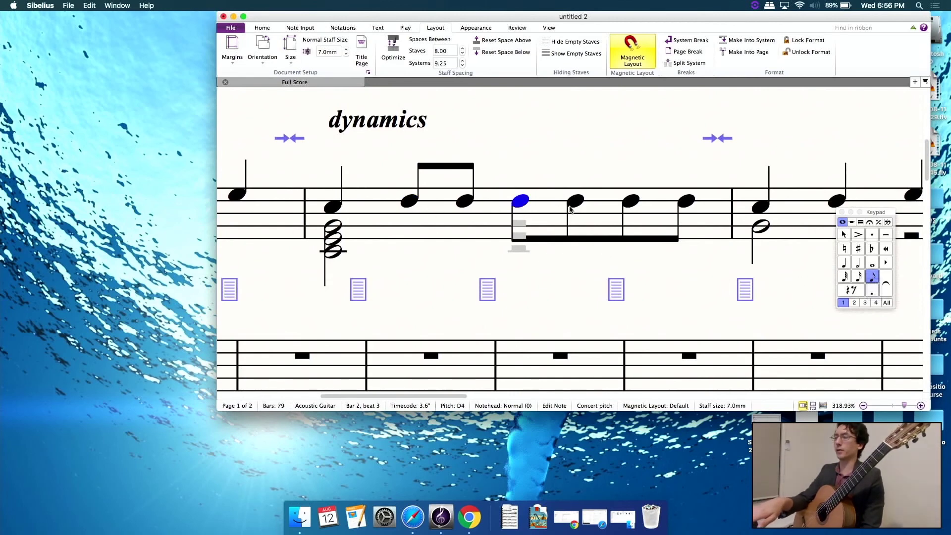
left_click(409, 203)
left_click(463, 203)
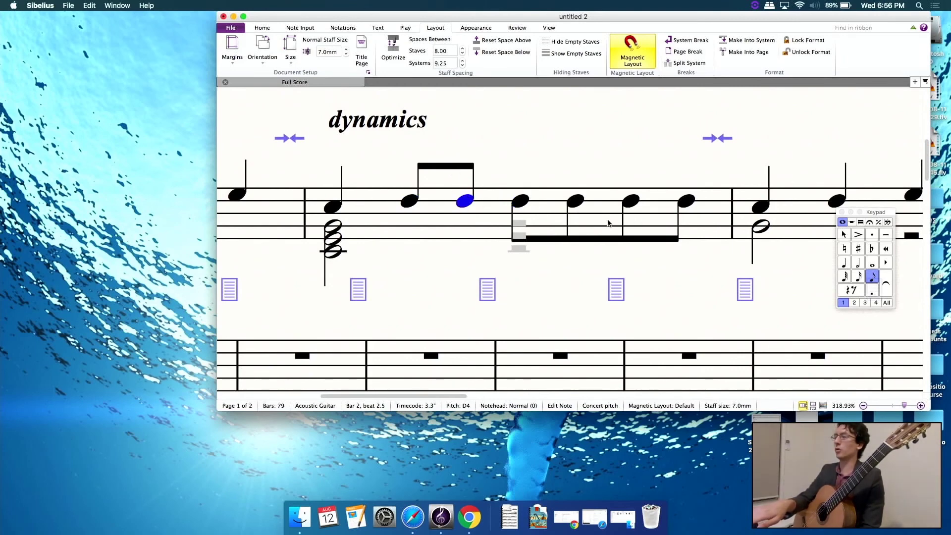
left_click(859, 222)
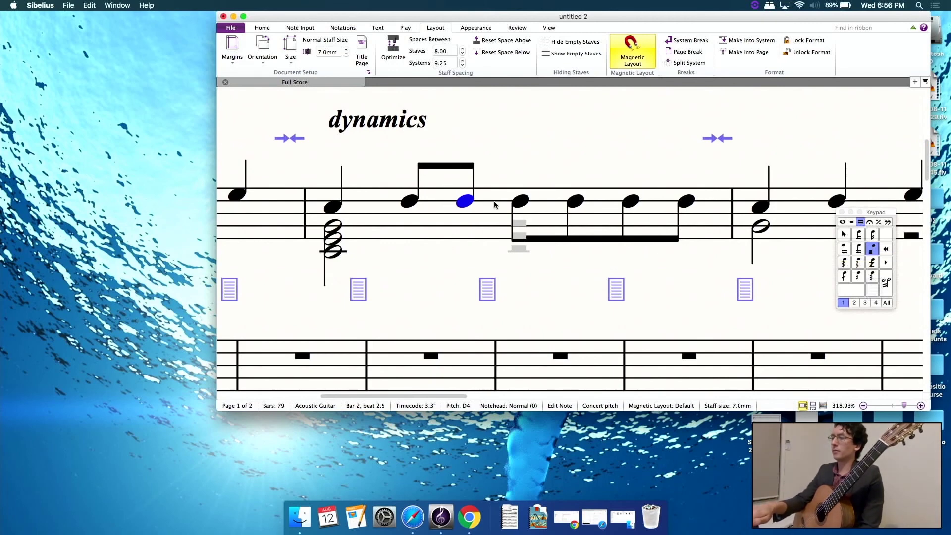
left_click(844, 249)
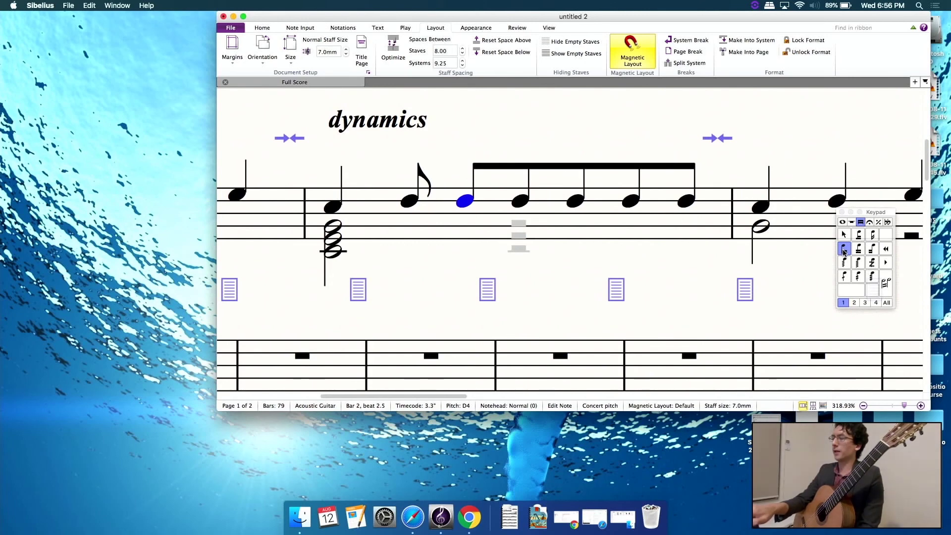
Step: Set the eighth note on beat 2 of bar 2 to start the beam, joining all six eighth notes together
key("Left")
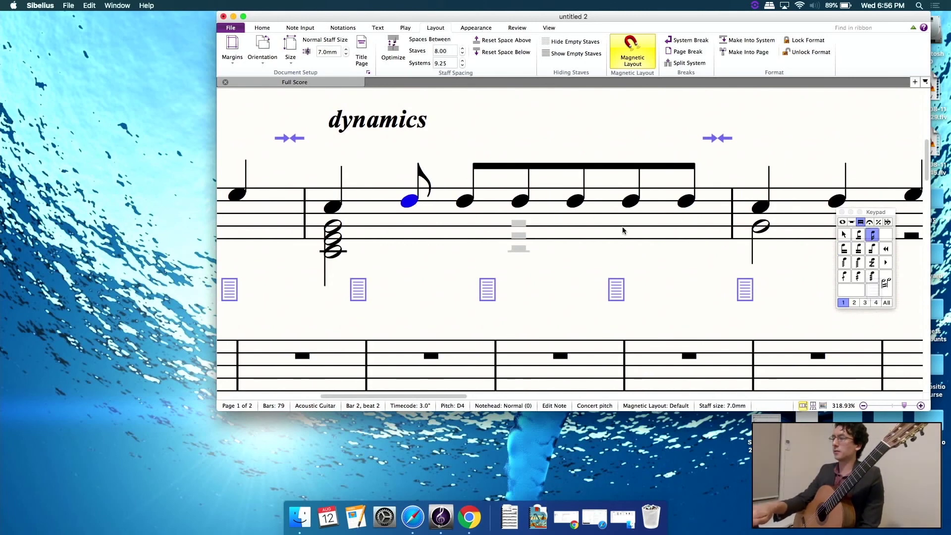
left_click(846, 252)
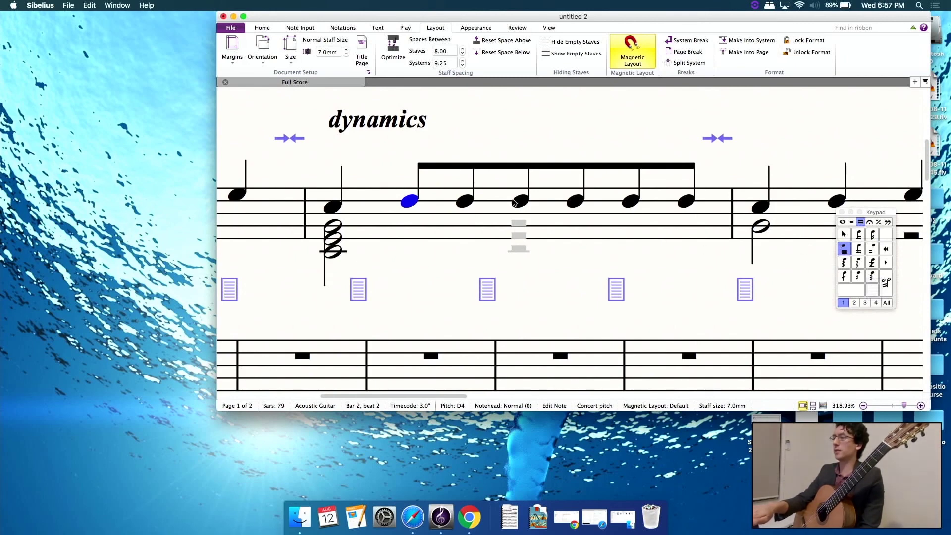
left_click(467, 205)
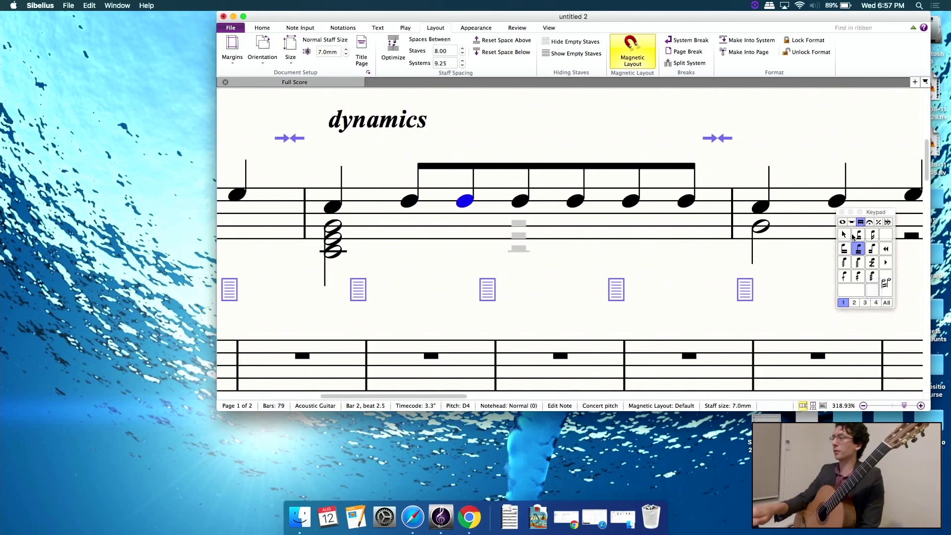
Step: Rebeam bar 2's six eighth notes into pairs, ending a beam on the second eighth note and starting a new one on beat 4
left_click(872, 236)
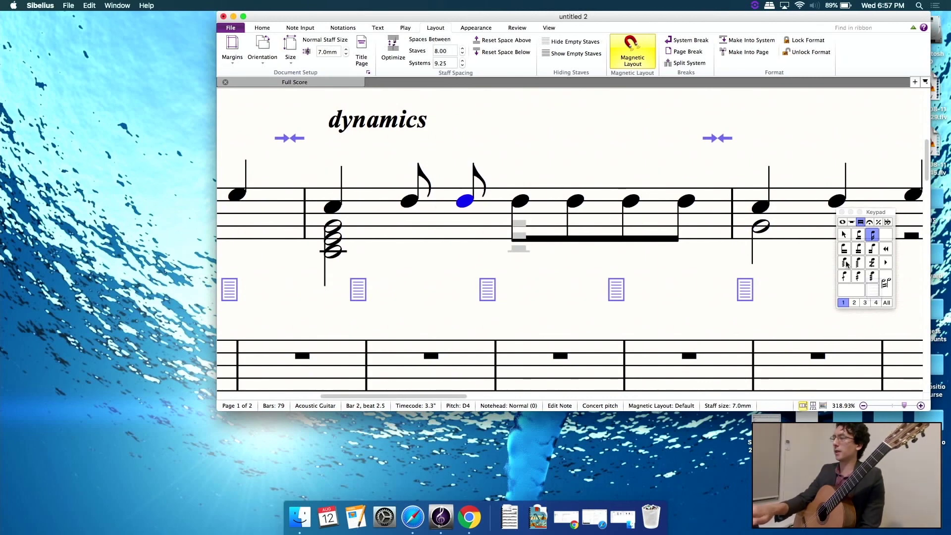
left_click(872, 250)
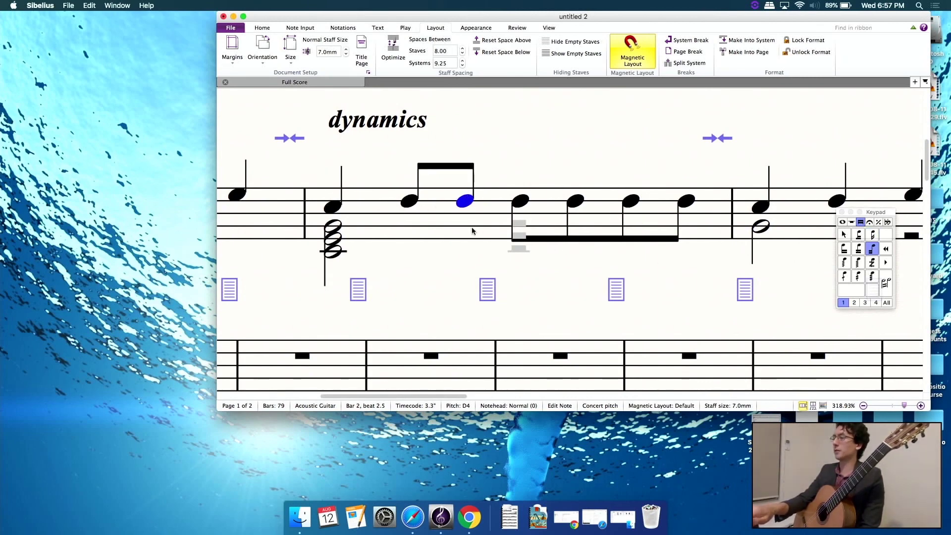
left_click(630, 201)
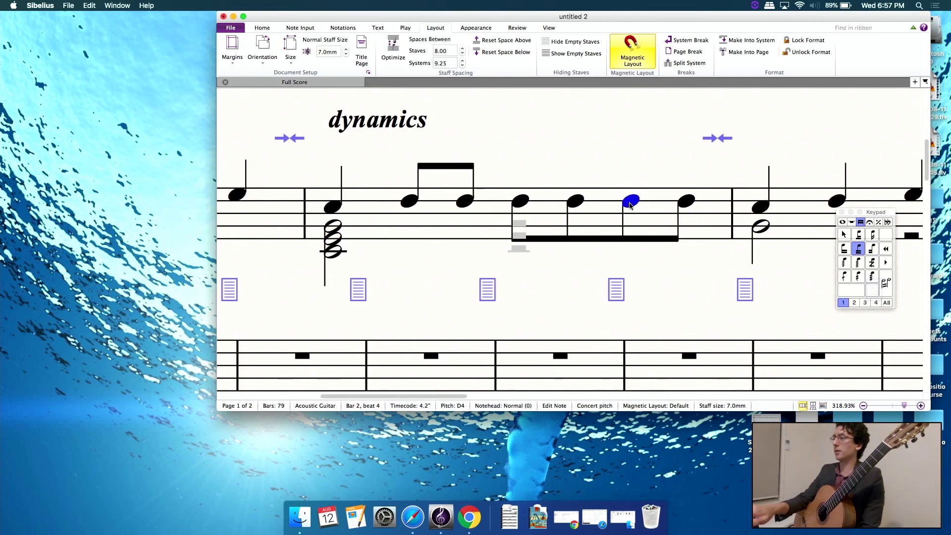
left_click(872, 235)
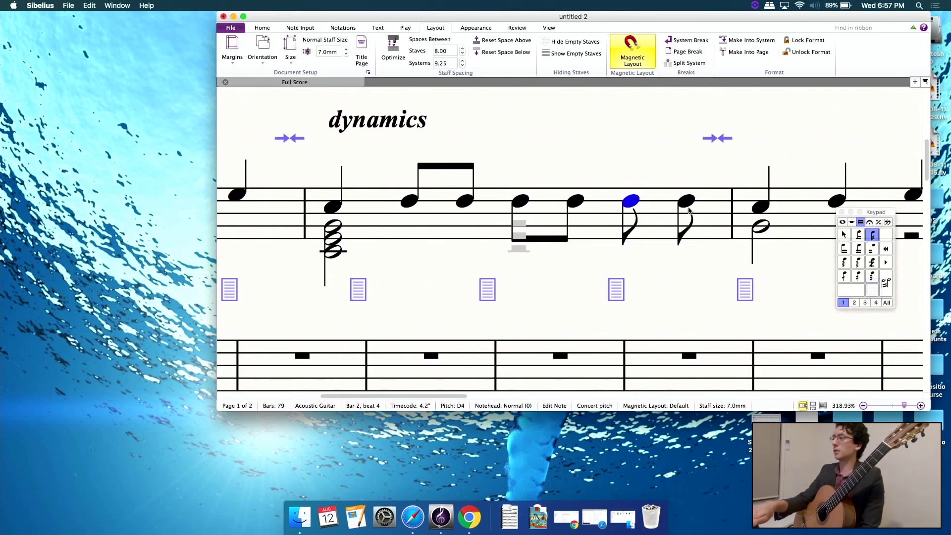
left_click(844, 248)
left_click(706, 272)
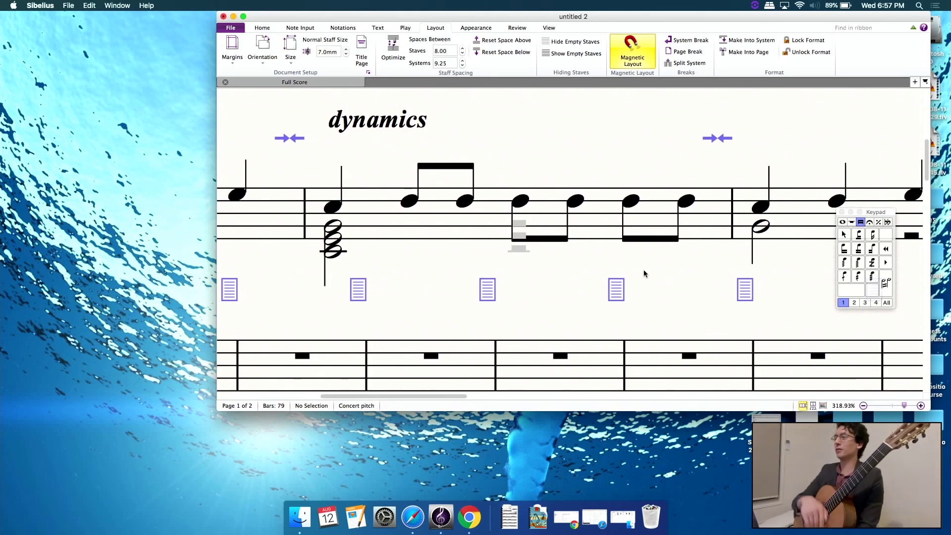
scroll(519, 209, "down", 2)
scroll(519, 209, "down", 2)
scroll(535, 201, "down", 2)
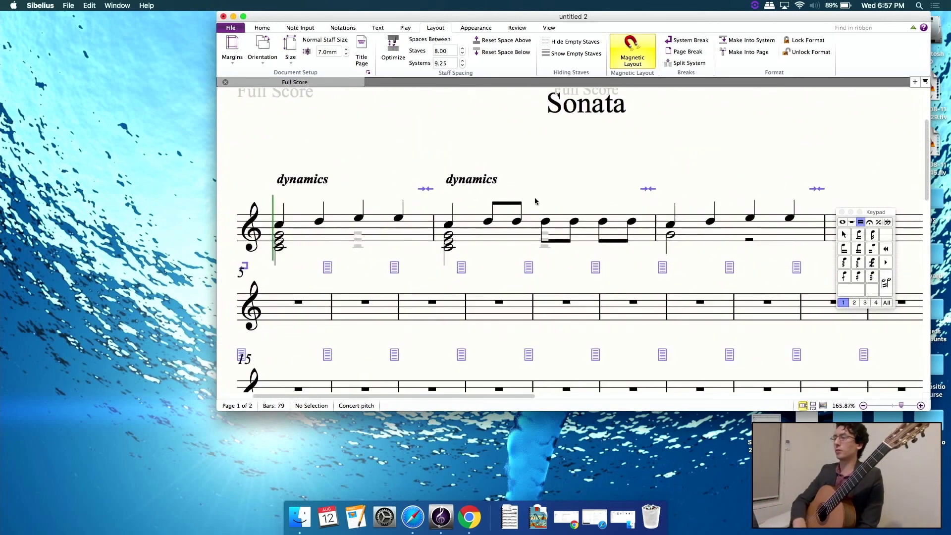